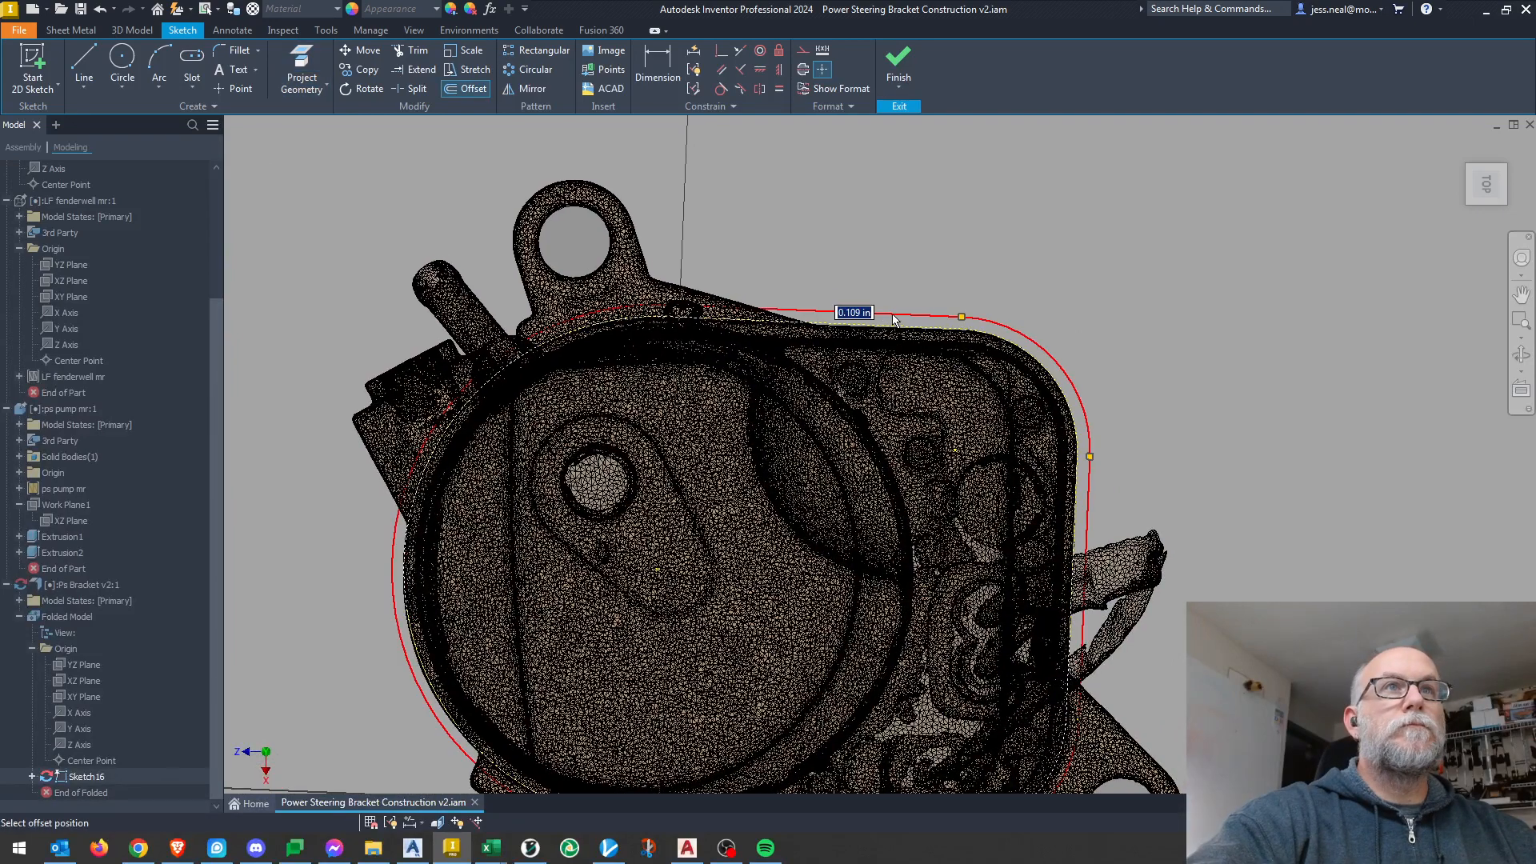
# Offset the pump outline outward by 0.080 in and project the upper mounting hole into the sketch.
pyautogui.click(893, 320)
pyautogui.press('p')
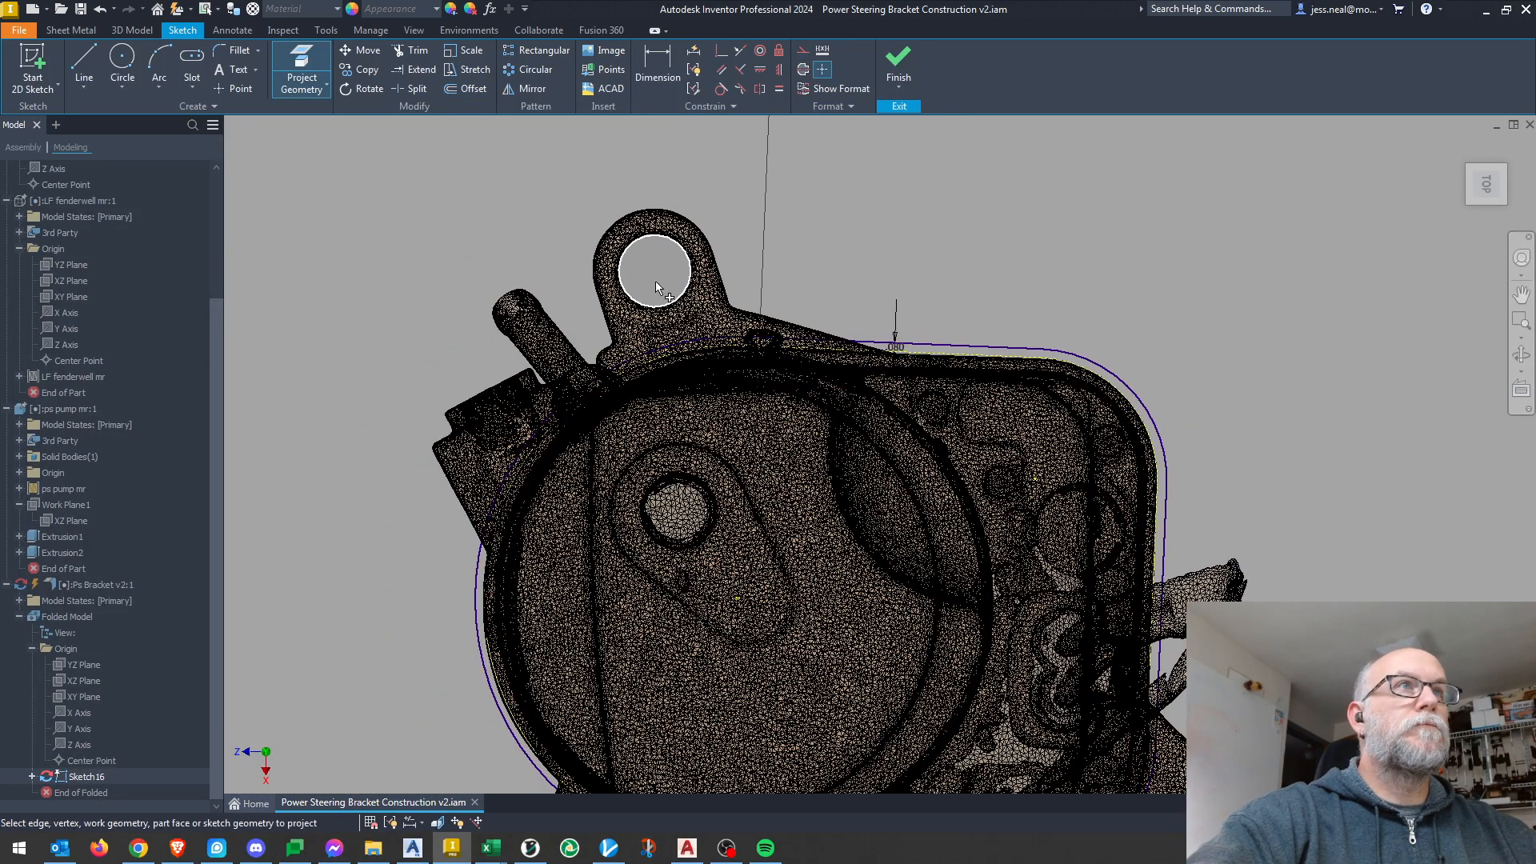
pyautogui.moveTo(696, 274); pyautogui.dragTo(666, 102, button='middle')
pyautogui.moveTo(646, 320); pyautogui.dragTo(677, 571, button='middle')
# Draw a 1.25 in diameter circle centred on the upper mounting hole and circles around the two lower mounting holes.
pyautogui.click(121, 68)
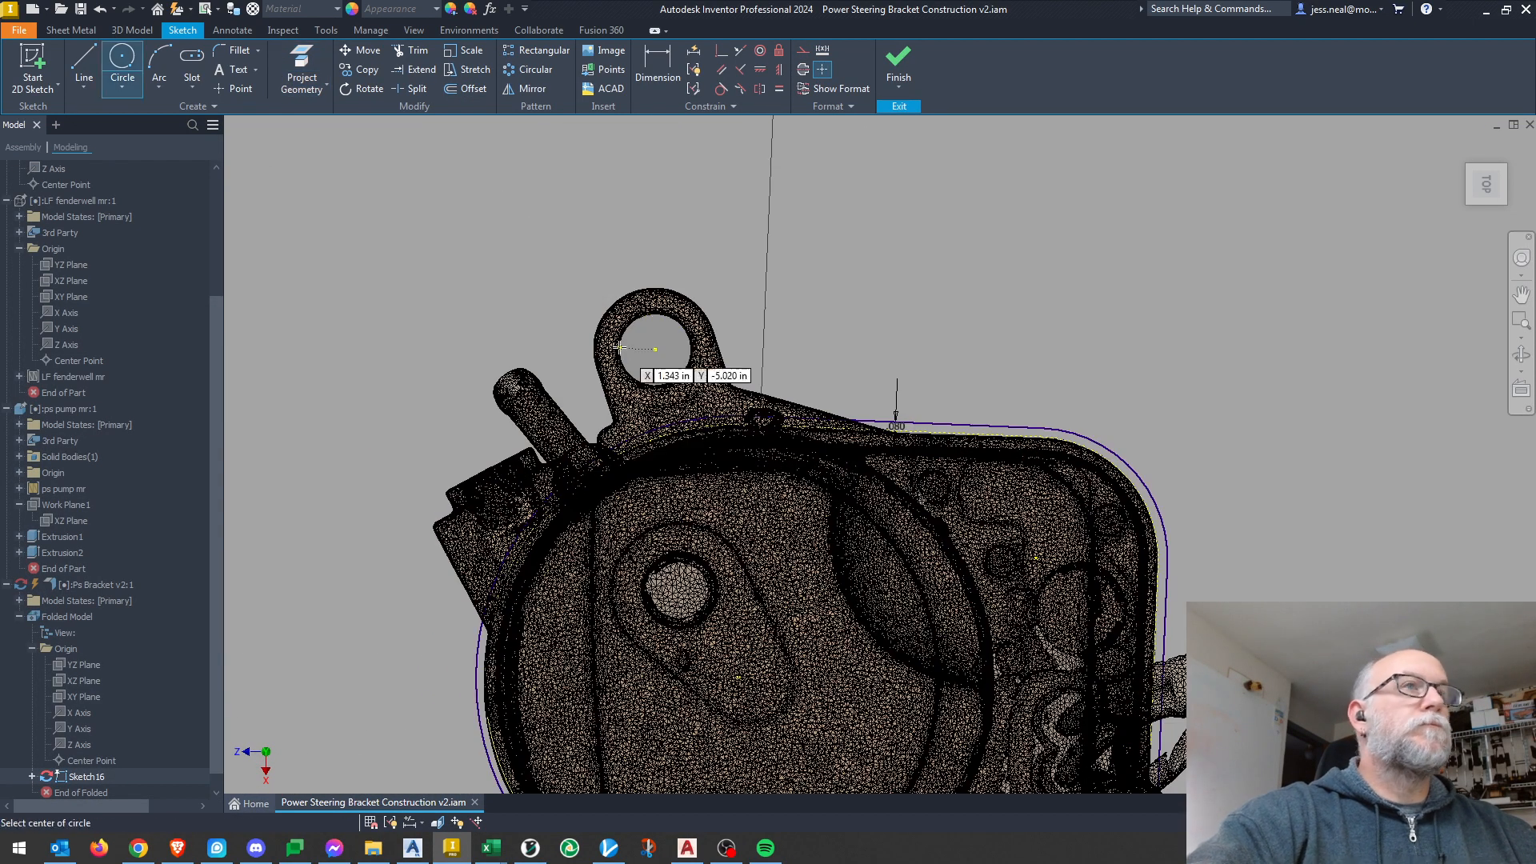
pyautogui.click(555, 277)
pyautogui.write('1.25')
pyautogui.press('Return')
pyautogui.press('c')
pyautogui.scroll(-2, 800, 128)
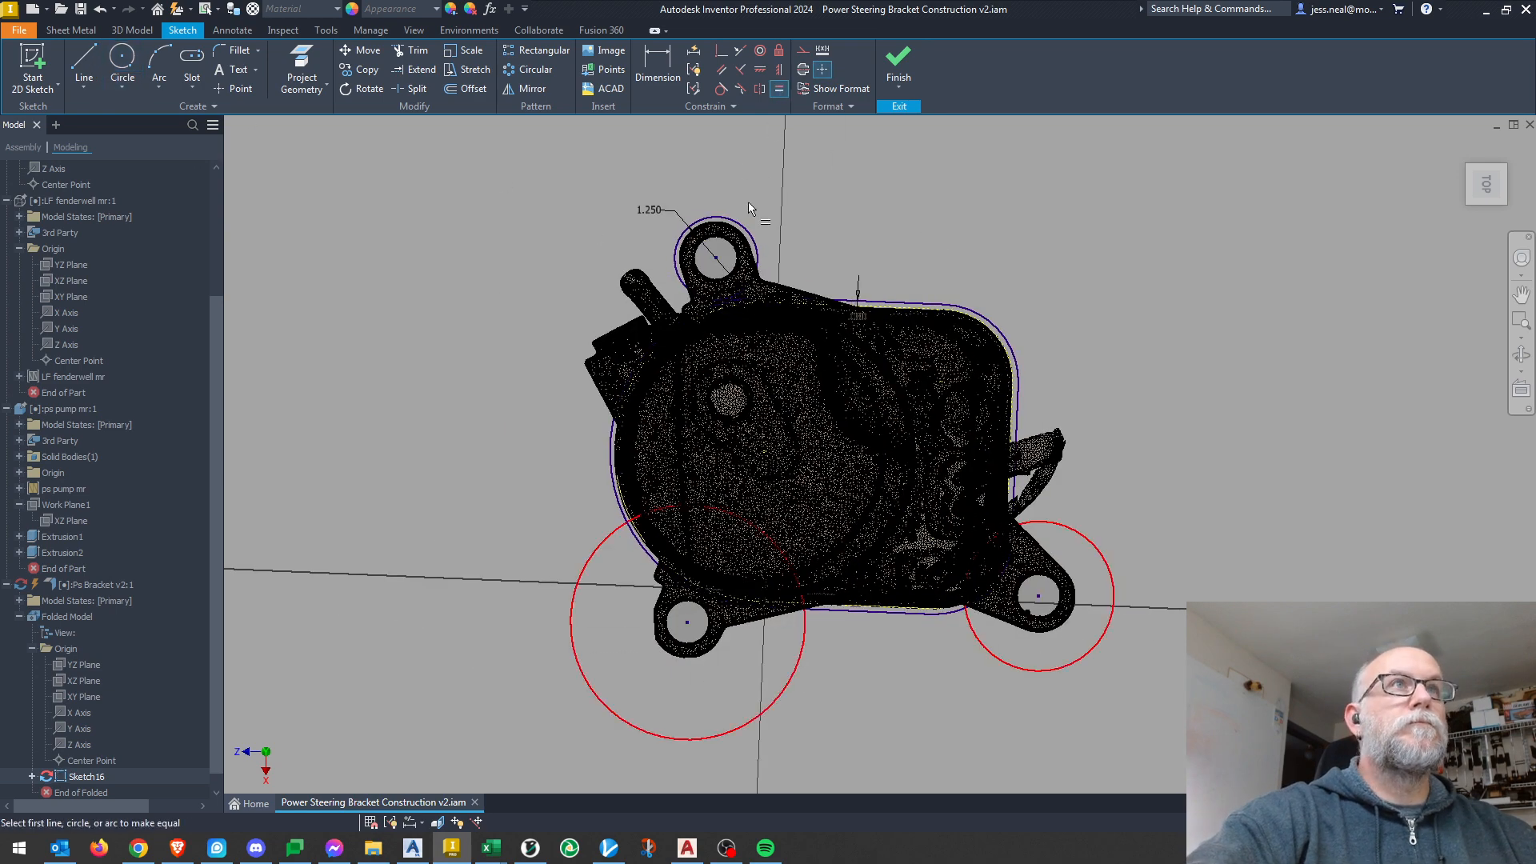
# Constrain the two lower mounting-hole circles equal to the 1.25 in circle.
pyautogui.click(757, 252)
pyautogui.moveTo(838, 312); pyautogui.dragTo(853, 414, button='middle')
pyautogui.press('Escape')
# Draw straight outline lines along the outer sides of the mounting-hole circles and constrain them tangent to the circles.
pyautogui.scroll(3, 840, 360)
pyautogui.scroll(-3, 832, 309)
pyautogui.moveTo(868, 790); pyautogui.dragTo(834, 598, button='middle')
pyautogui.click(1081, 635)
pyautogui.press('Escape')
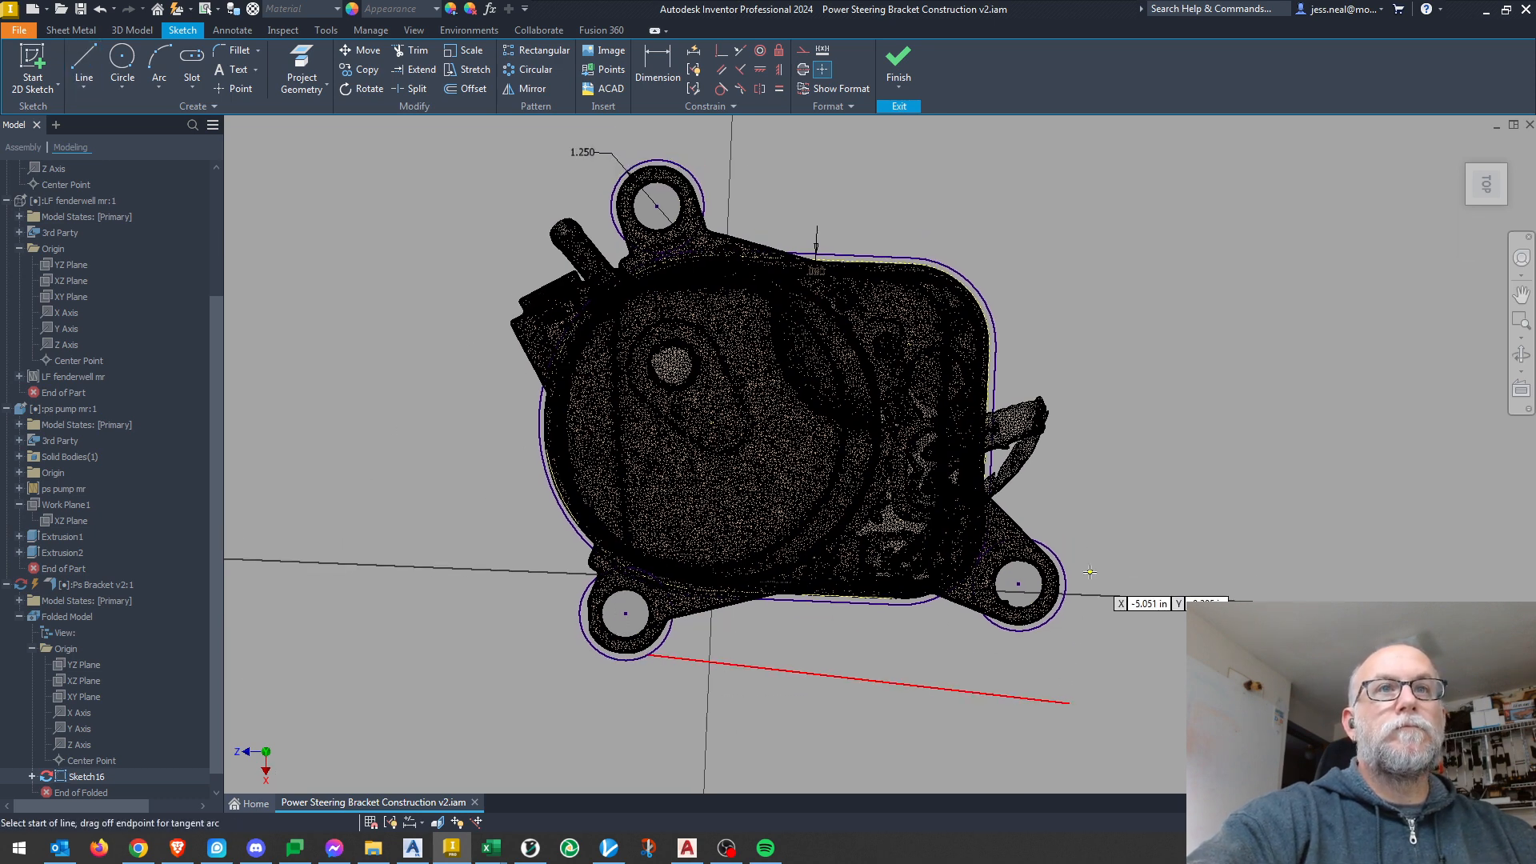
pyautogui.click(1116, 248)
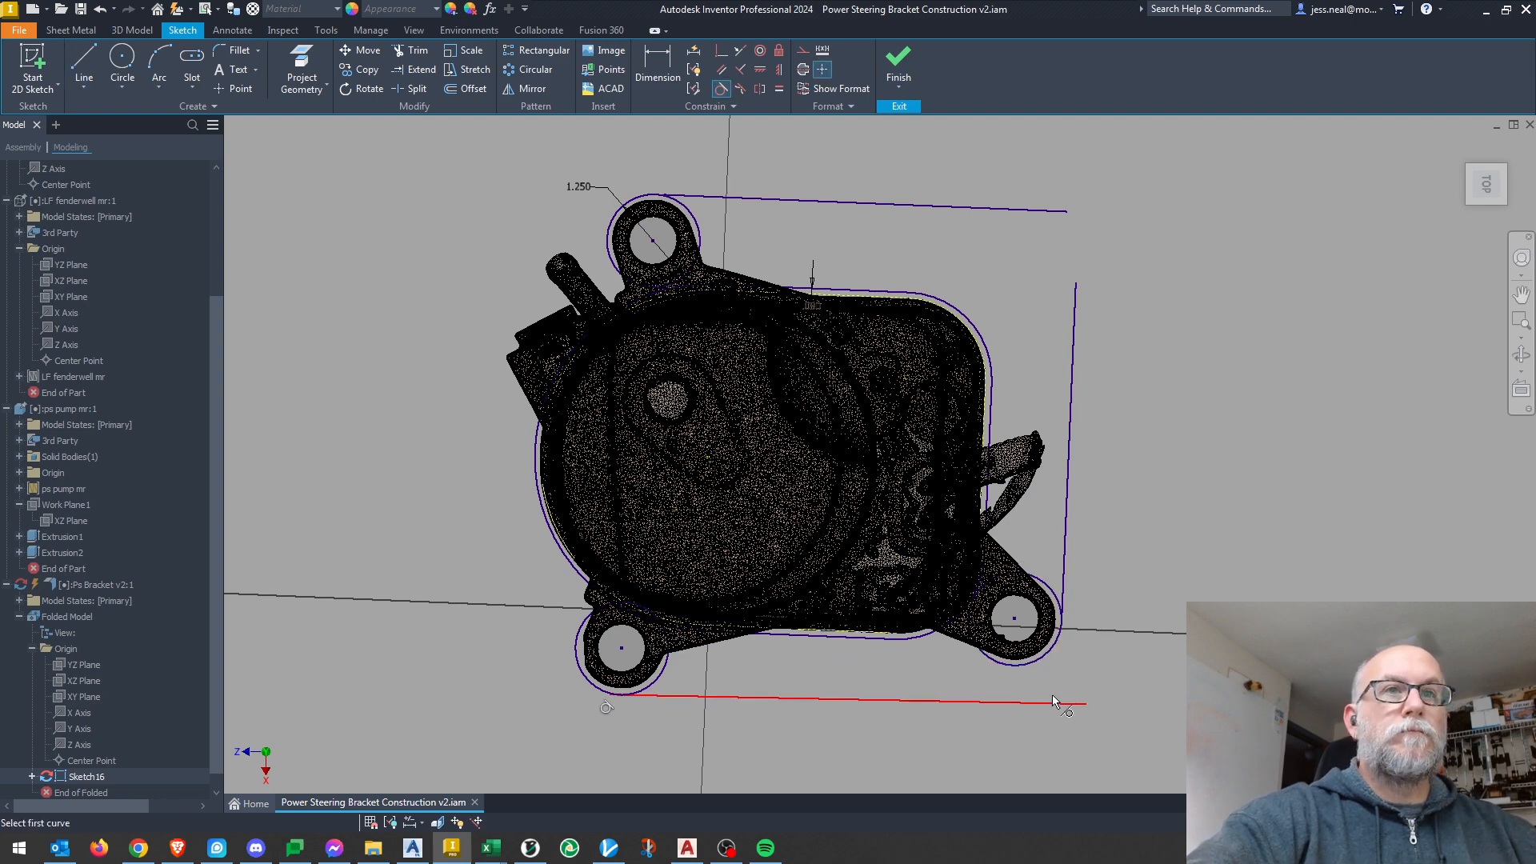
pyautogui.press('Escape')
# Close the bracket outline by joining the tangent lines to the circles and the upper and side lines at a corner.
pyautogui.scroll(5, 1077, 689)
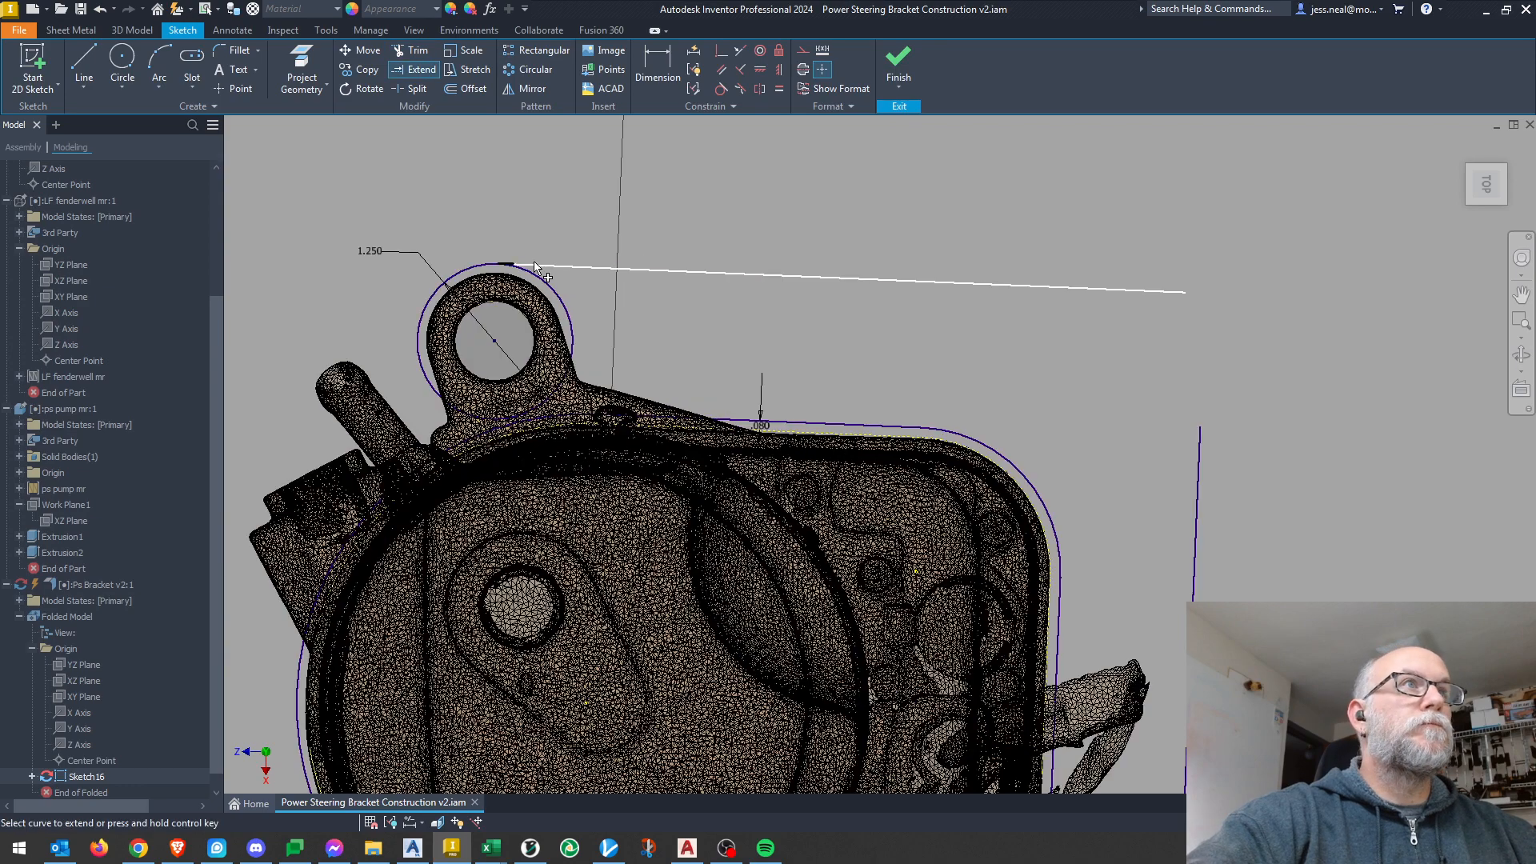
pyautogui.press('Escape')
pyautogui.scroll(-3, 910, 416)
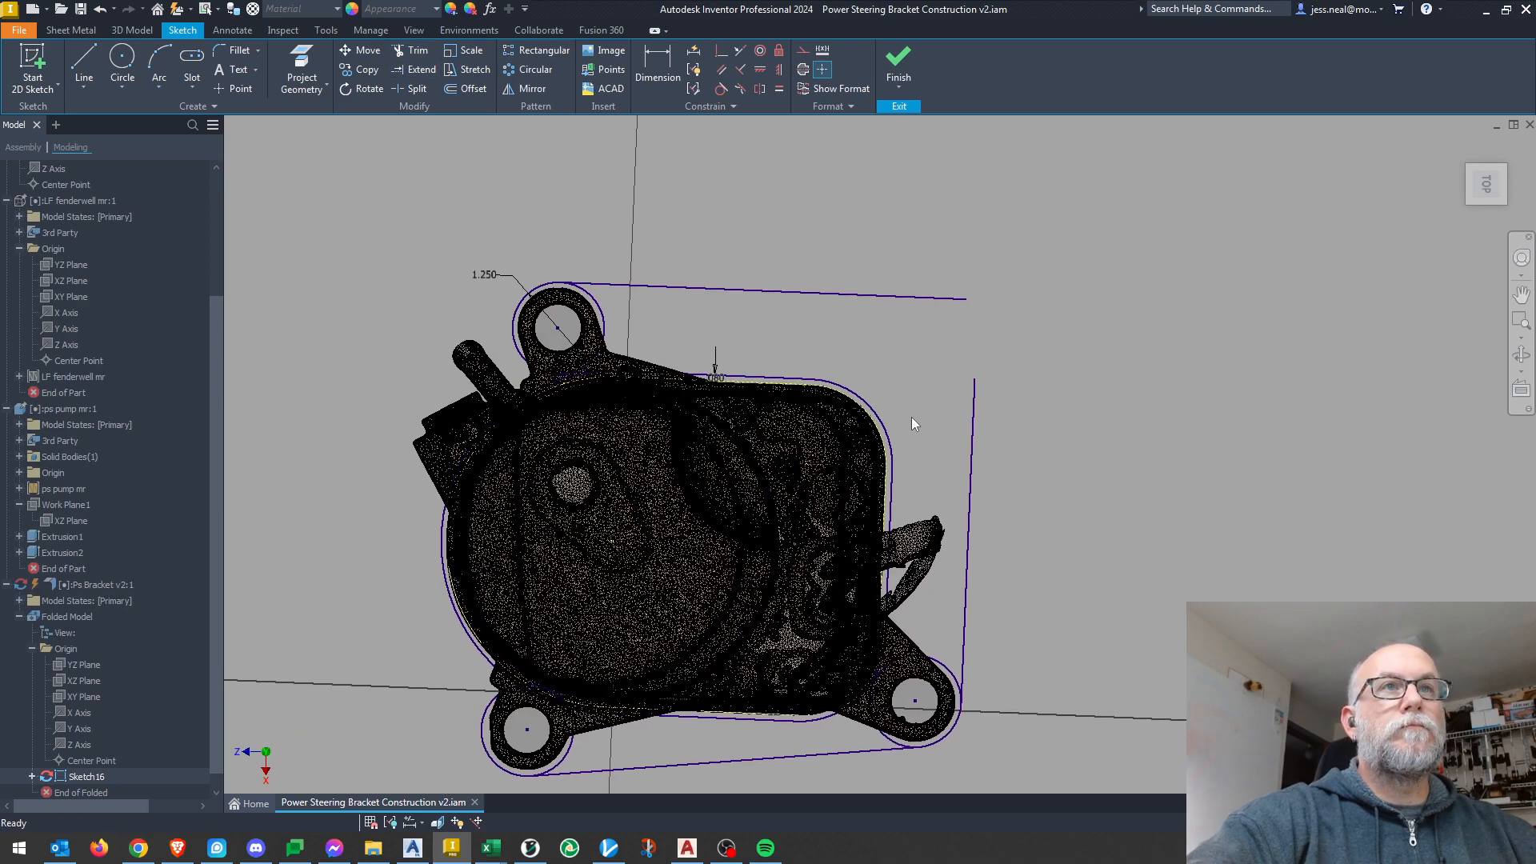
pyautogui.click(954, 306)
pyautogui.press('Escape')
pyautogui.scroll(-2, 983, 344)
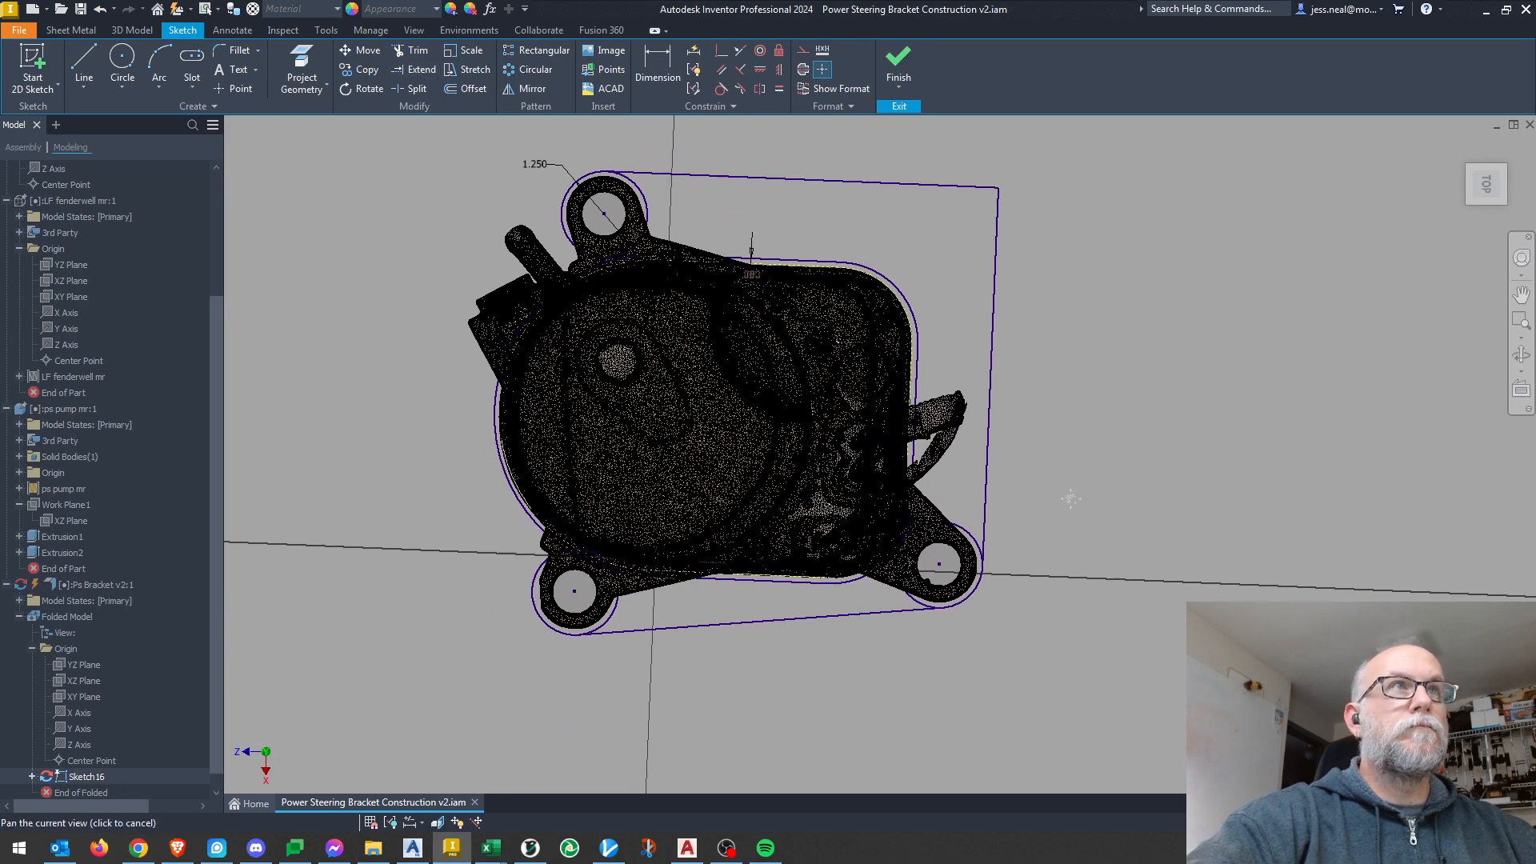
# Draw a short line connecting the lower-left mounting-hole circle to the offset pump outline.
pyautogui.click(1484, 184)
pyautogui.scroll(3, 819, 323)
pyautogui.moveTo(821, 328); pyautogui.dragTo(844, 300, button='middle')
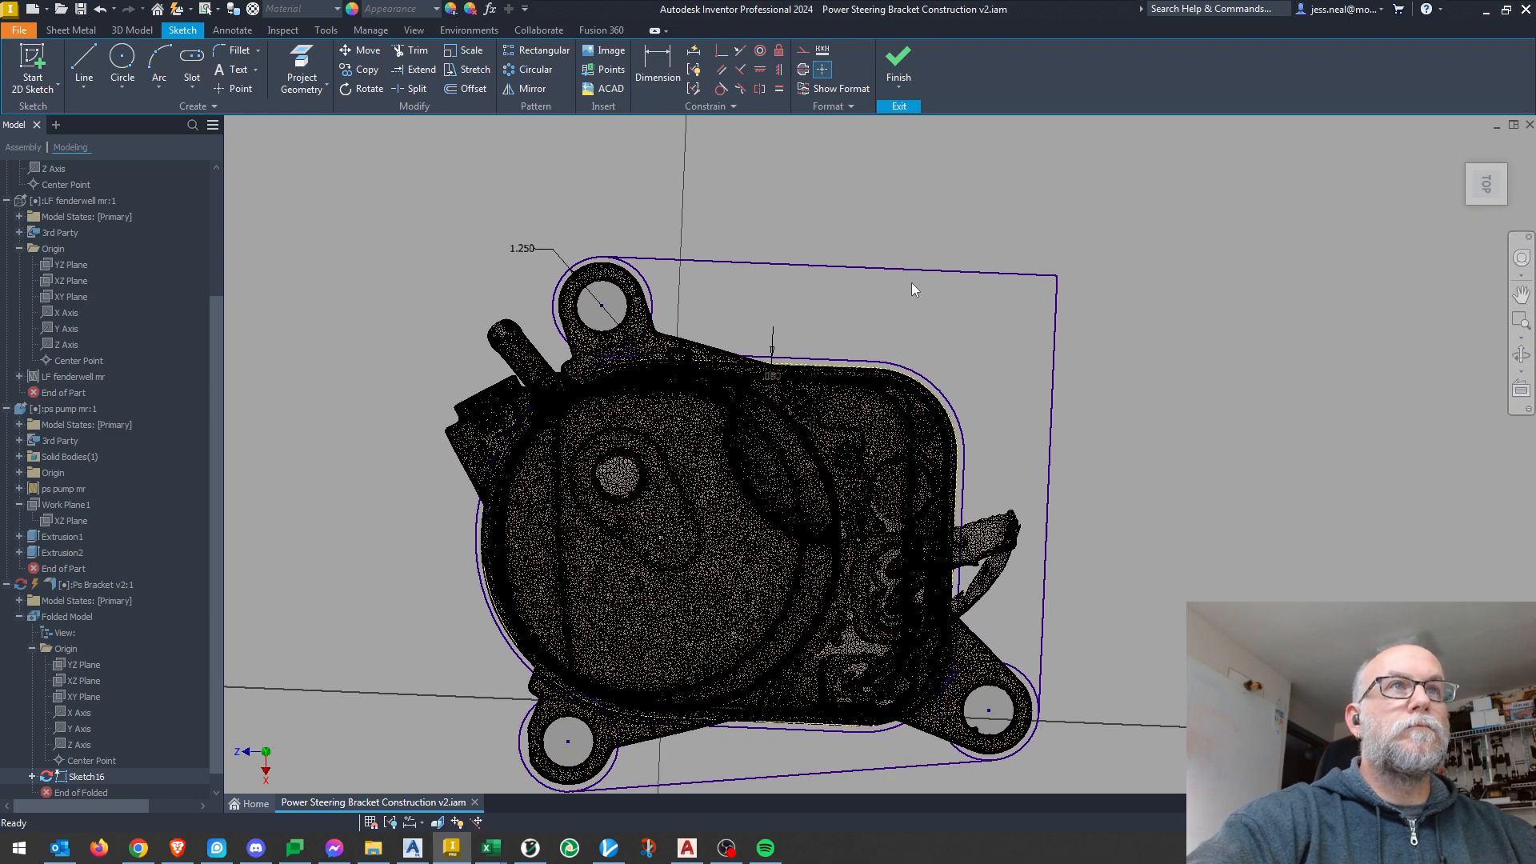
pyautogui.press('l')
pyautogui.scroll(5, 590, 505)
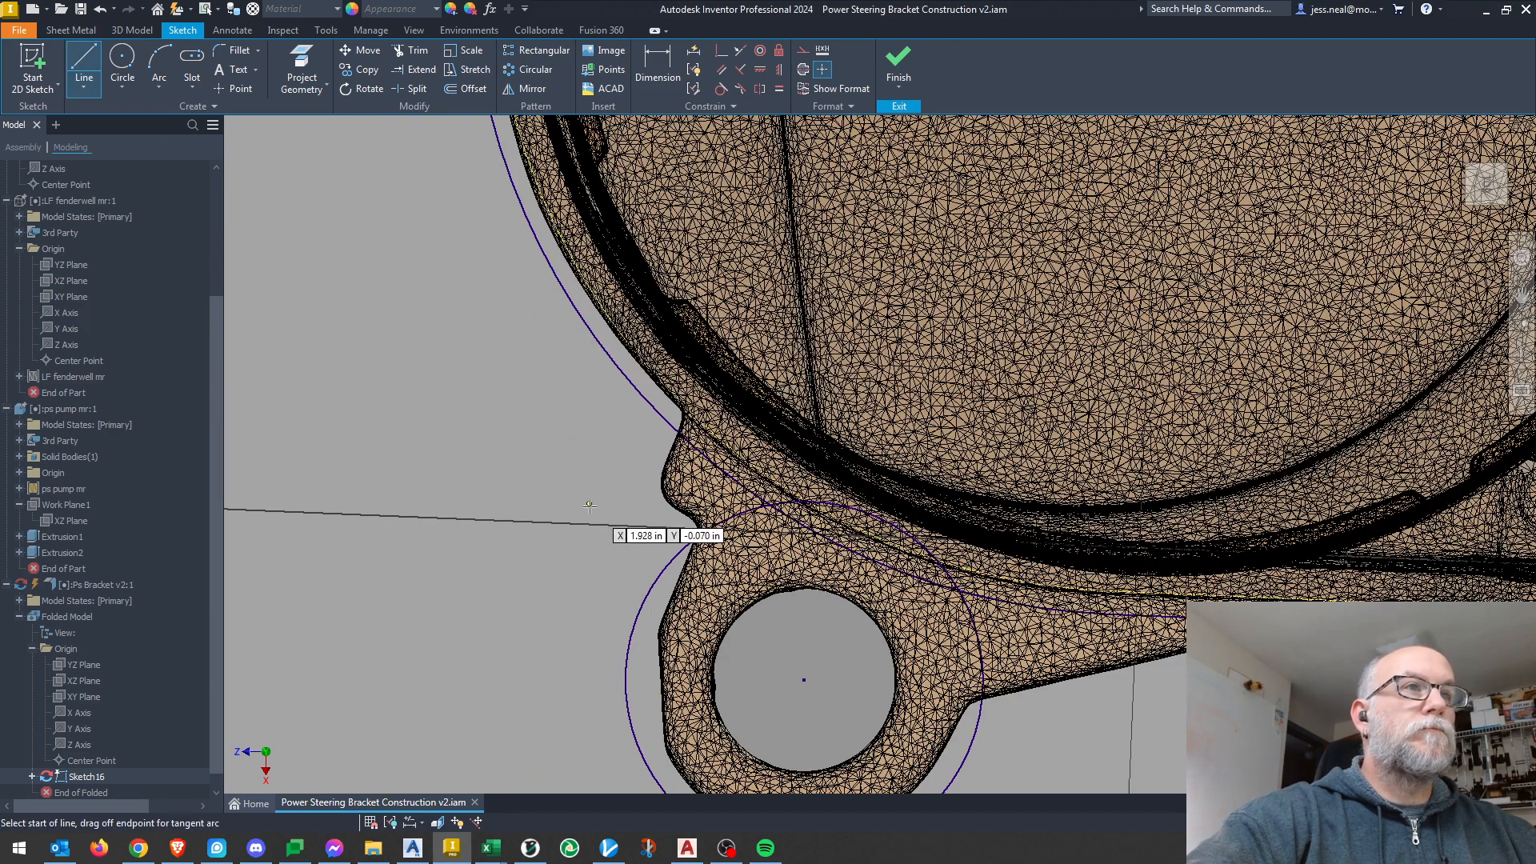
pyautogui.scroll(-5, 656, 582)
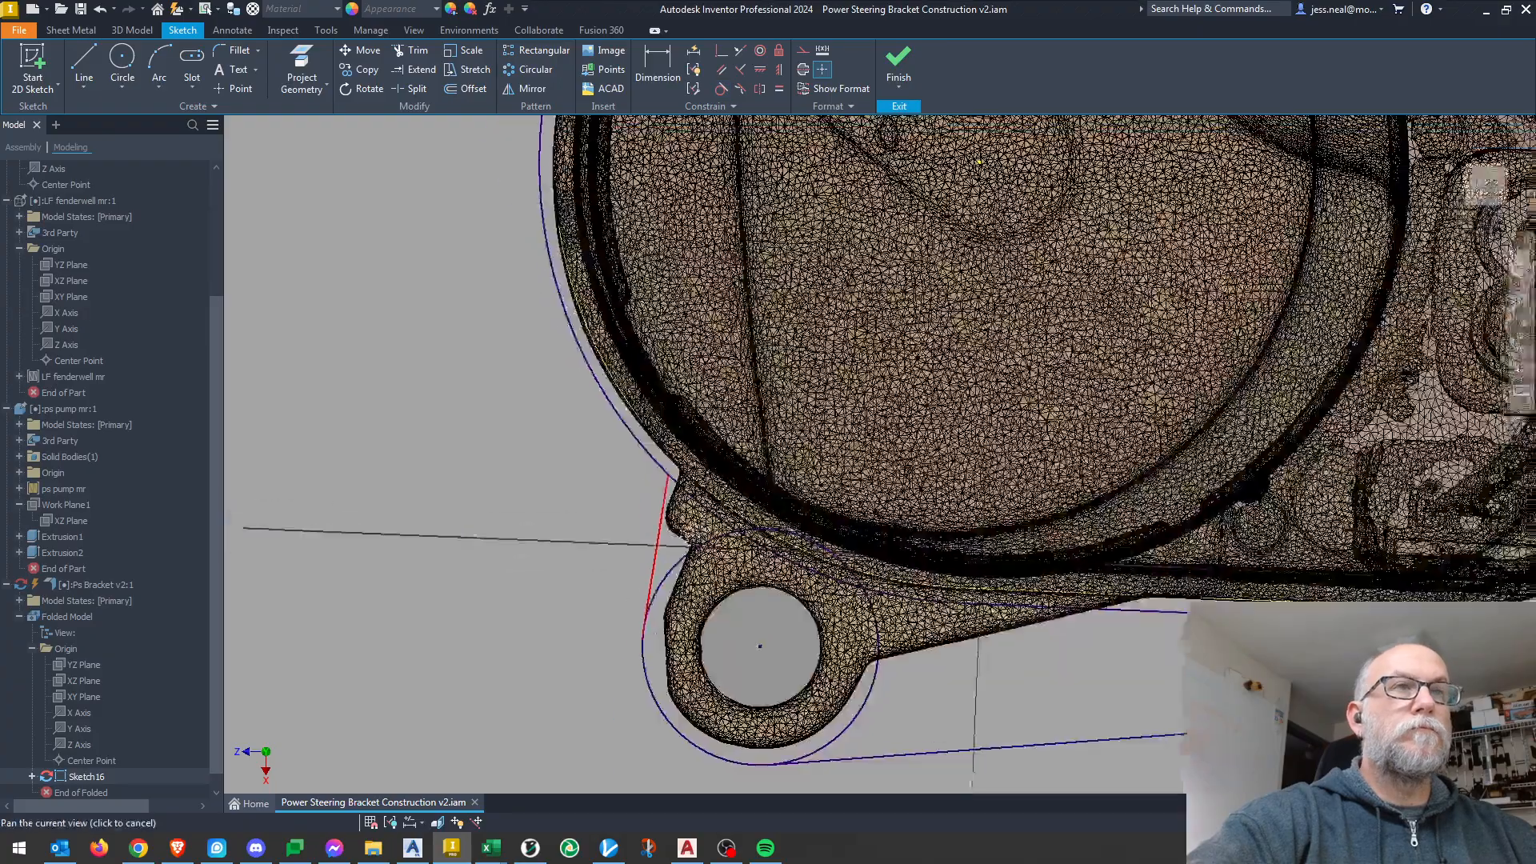
# Draw a short line from the upper mounting-hole circle to the offset pump outline and constrain it tangent to the circle.
pyautogui.press('l')
pyautogui.scroll(6, 654, 229)
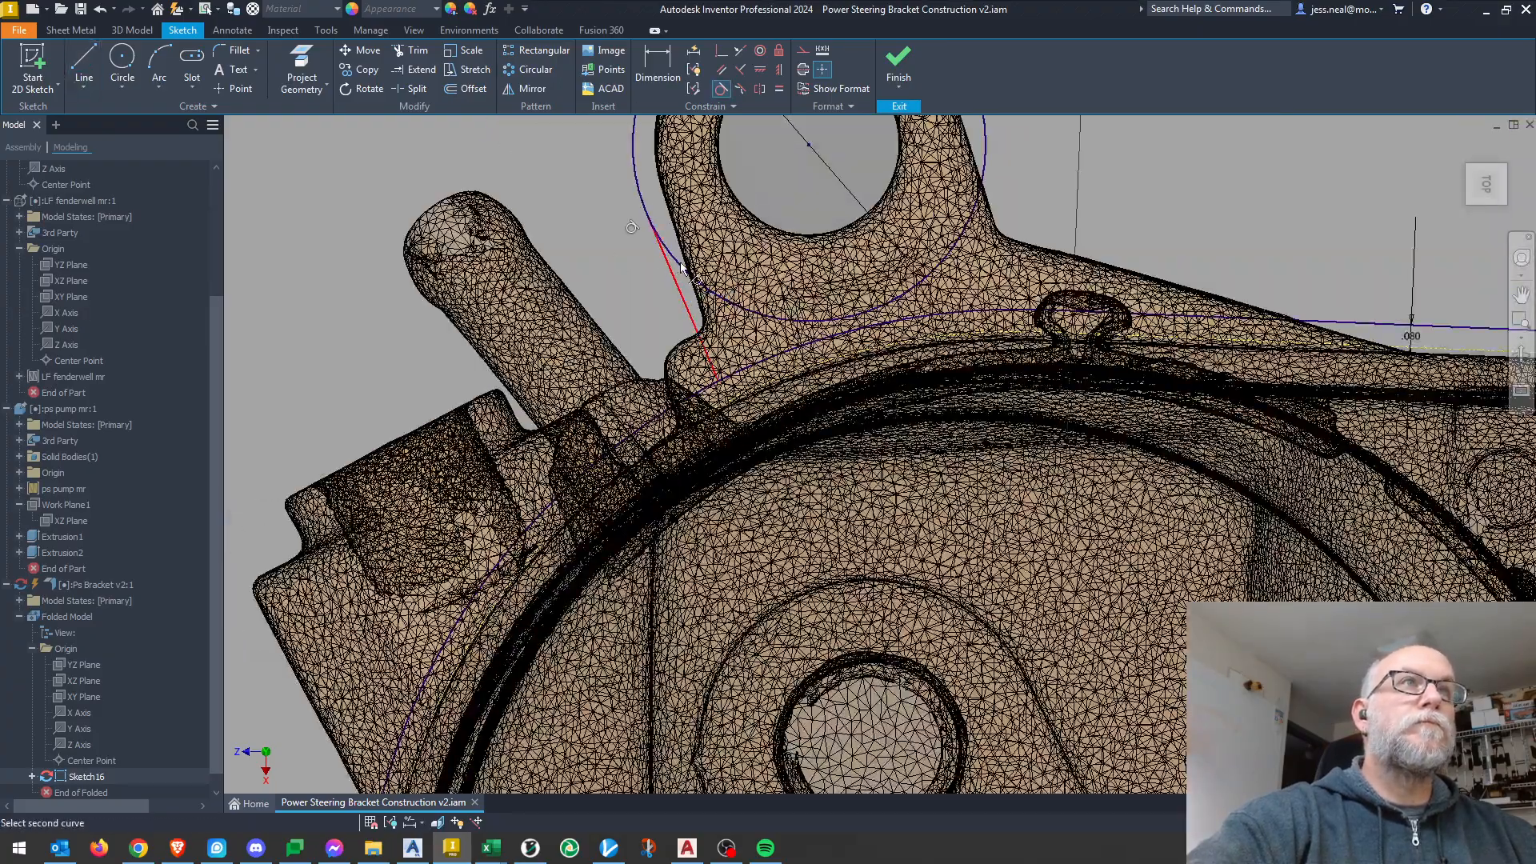
pyautogui.click(680, 266)
pyautogui.press('Escape')
# Adjust the upper connecting line's end against the offset pump outline and constrain the connecting geometry.
pyautogui.scroll(-1, 693, 328)
pyautogui.scroll(-3, 659, 356)
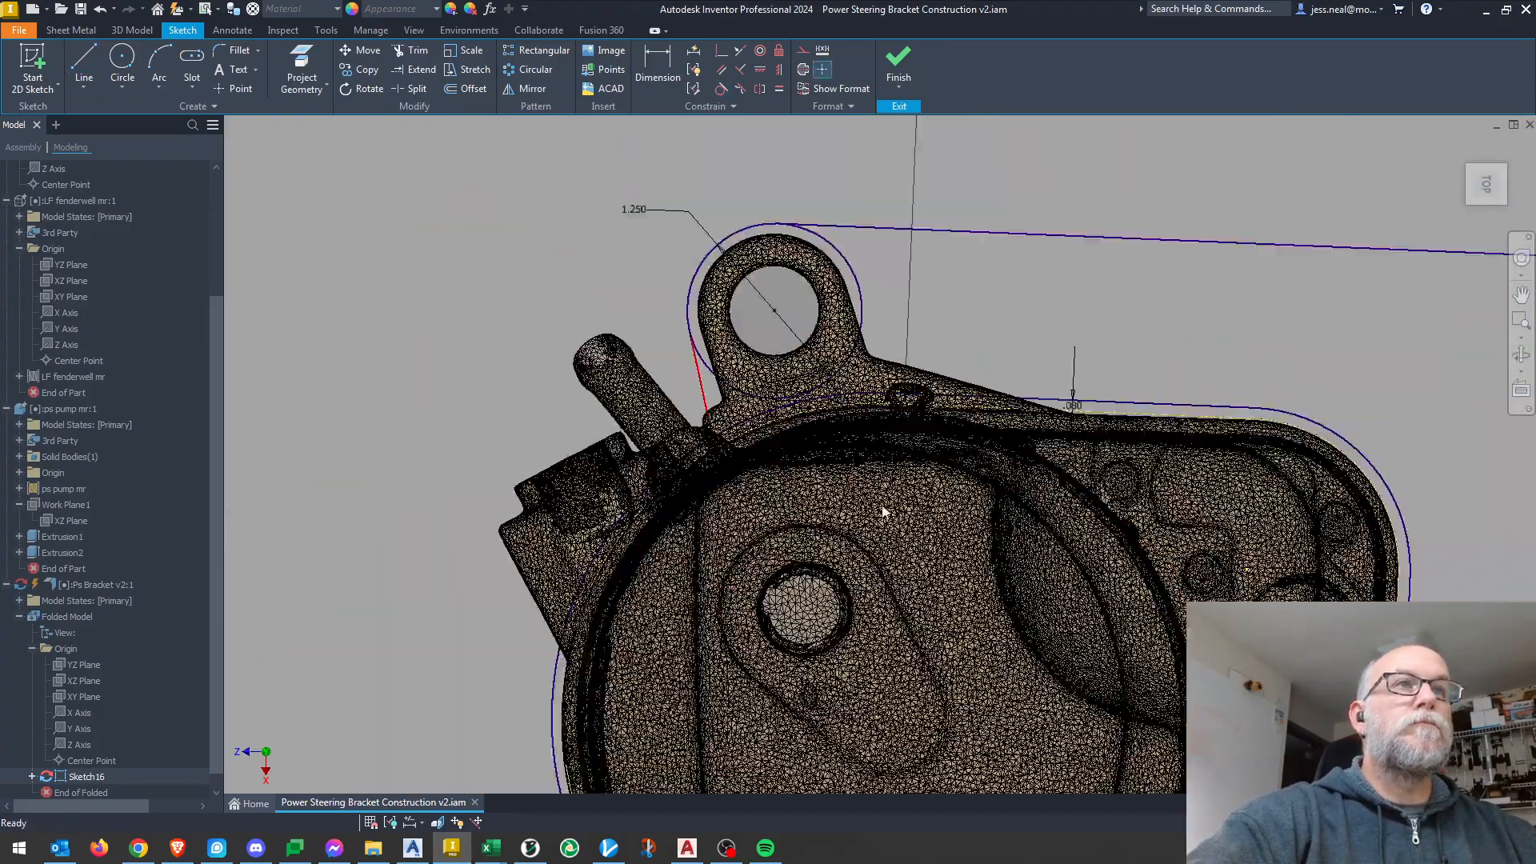
pyautogui.scroll(3, 702, 418)
pyautogui.moveTo(582, 404); pyautogui.dragTo(608, 424)
pyautogui.scroll(-3, 631, 375)
pyautogui.moveTo(707, 729); pyautogui.dragTo(708, 77, button='middle')
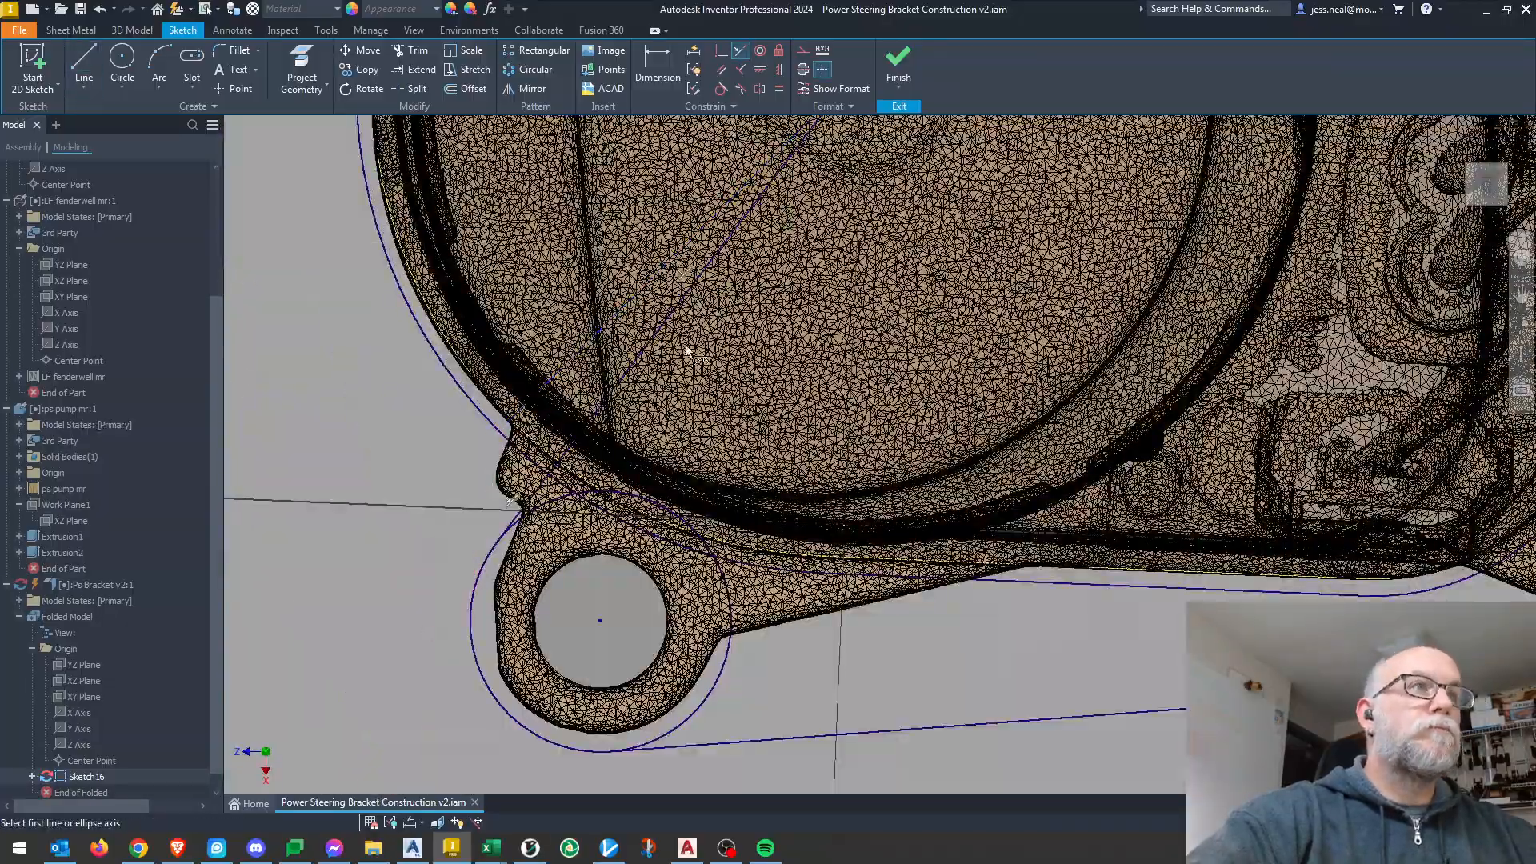
pyautogui.scroll(-3, 574, 415)
pyautogui.moveTo(574, 415); pyautogui.dragTo(609, 467, button='middle')
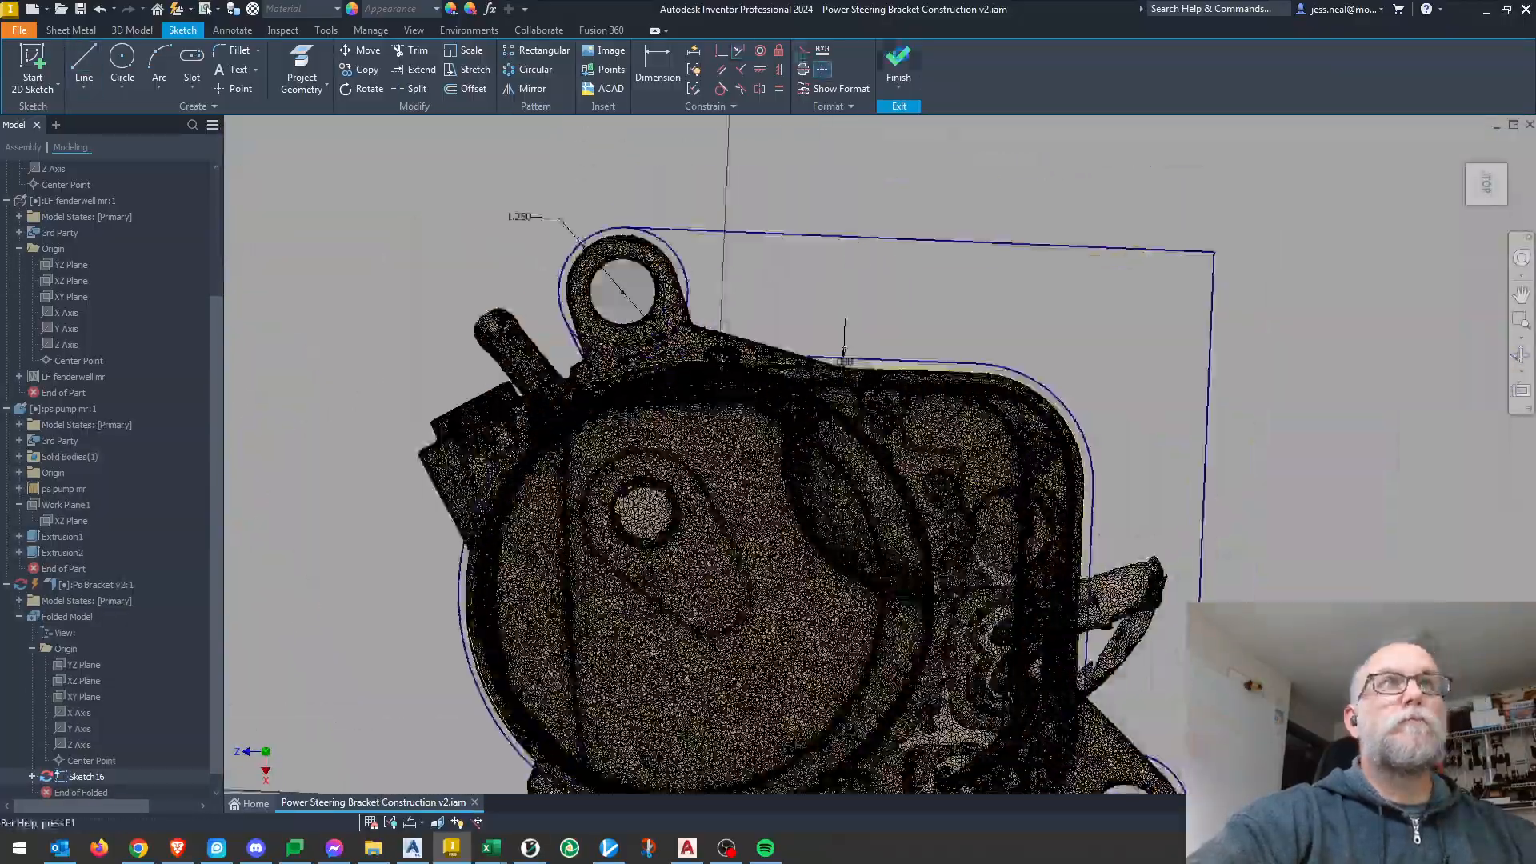
# Finish the sketch and create a sheet metal face from the bracket regions around the pump opening.
pyautogui.click(897, 64)
pyautogui.click(847, 68)
pyautogui.click(441, 337)
pyautogui.click(82, 68)
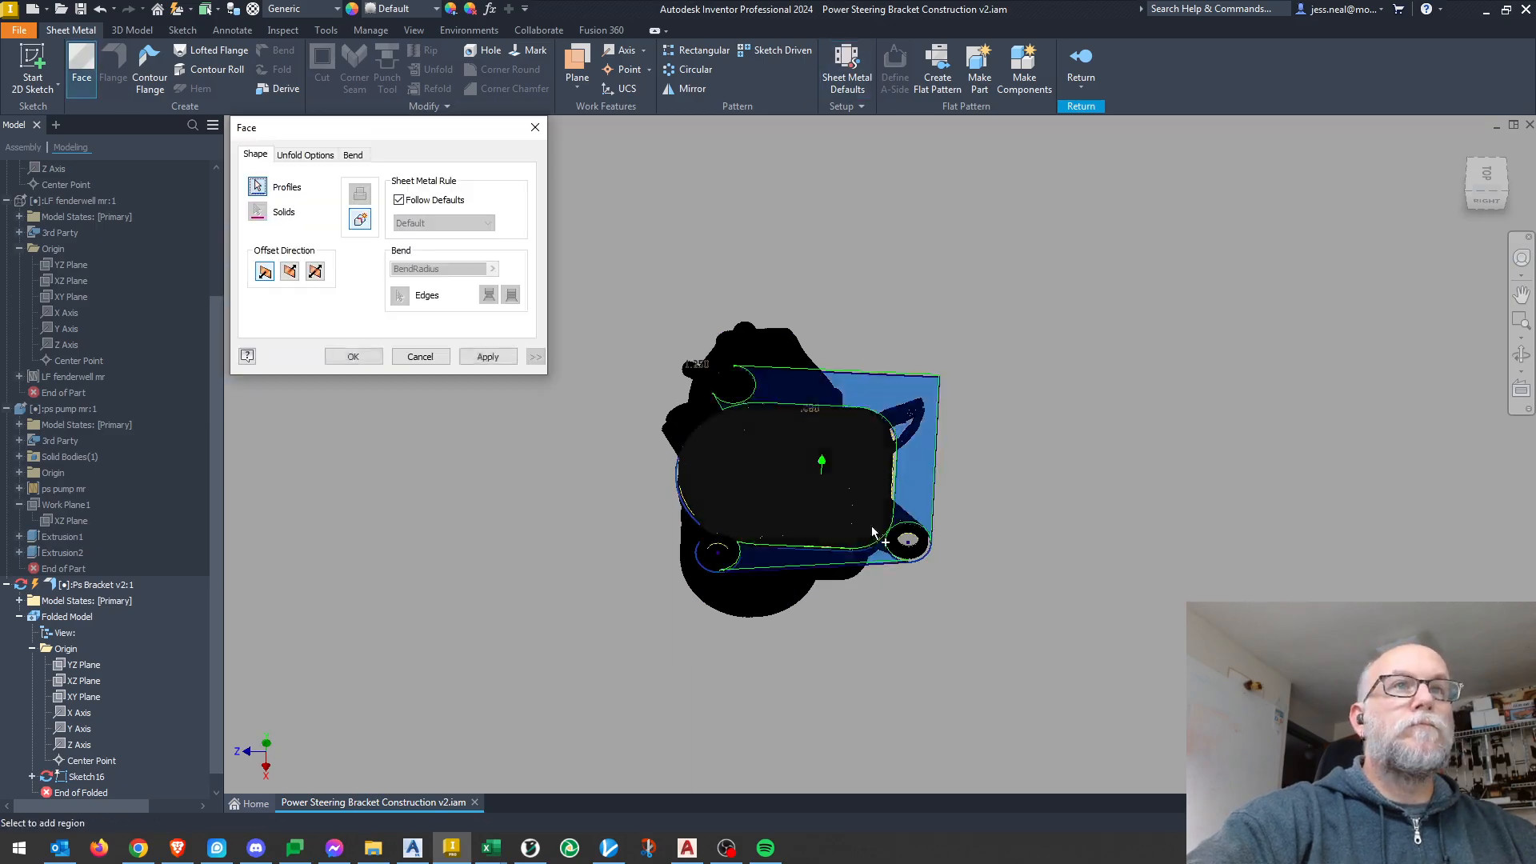
pyautogui.scroll(4, 819, 440)
pyautogui.scroll(-2, 819, 440)
pyautogui.scroll(-2, 820, 439)
pyautogui.scroll(6, 698, 554)
pyautogui.scroll(-5, 697, 554)
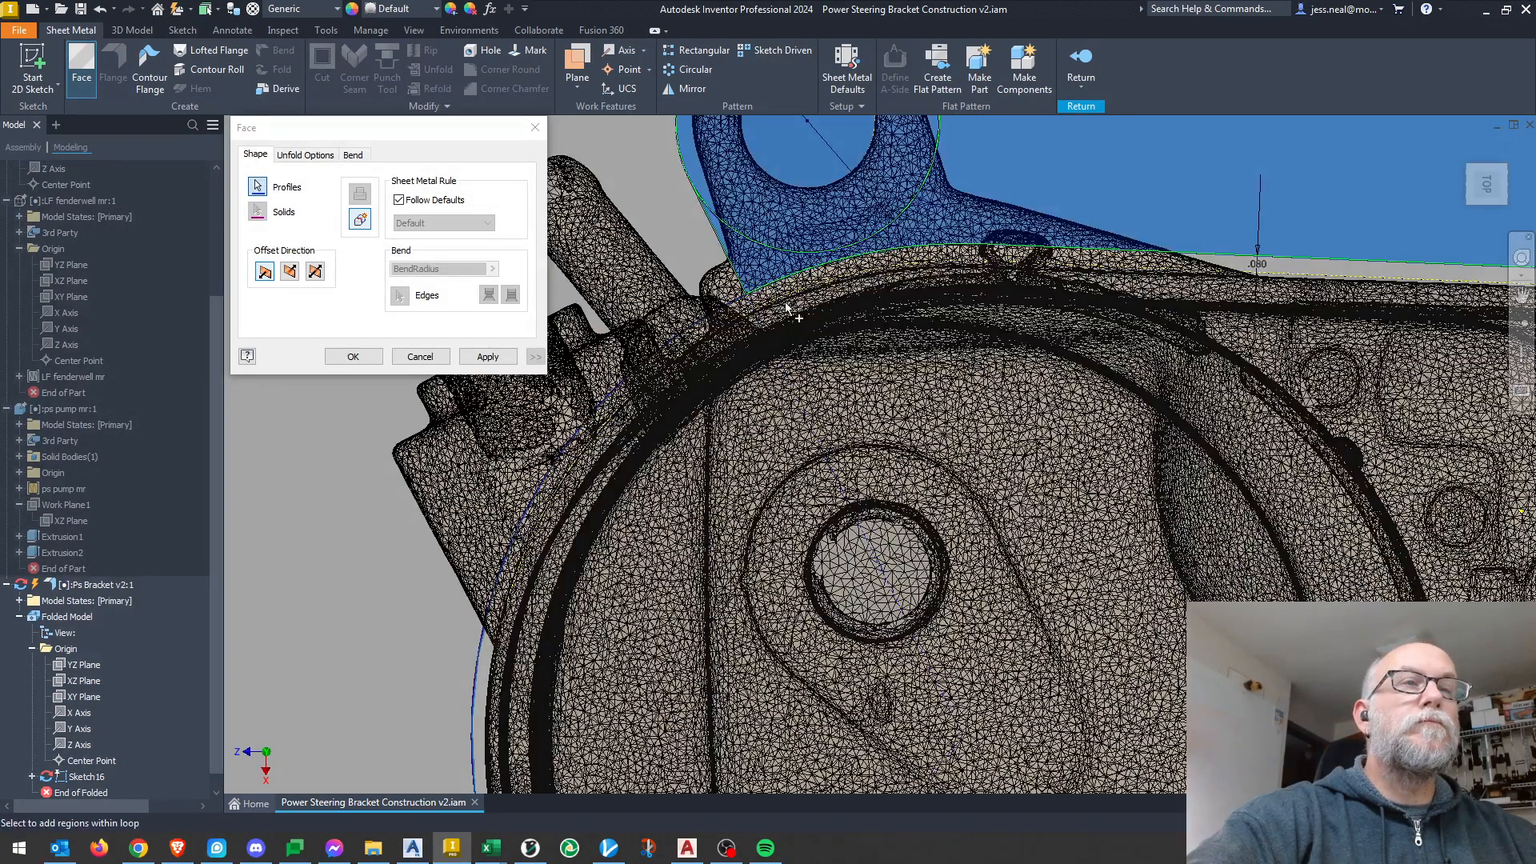
pyautogui.click(353, 356)
# Finish editing the bracket part and return to the full assembly.
pyautogui.press('F6')
pyautogui.click(1080, 68)
pyautogui.moveTo(1032, 291)
pyautogui.keyDown('shift'); pyautogui.mouseDown(button='middle')
pyautogui.moveTo(839, 496)
pyautogui.moveTo(782, 336)
pyautogui.moveTo(791, 354)
pyautogui.mouseUp(button='middle'); pyautogui.keyUp('shift')
pyautogui.press('F6')
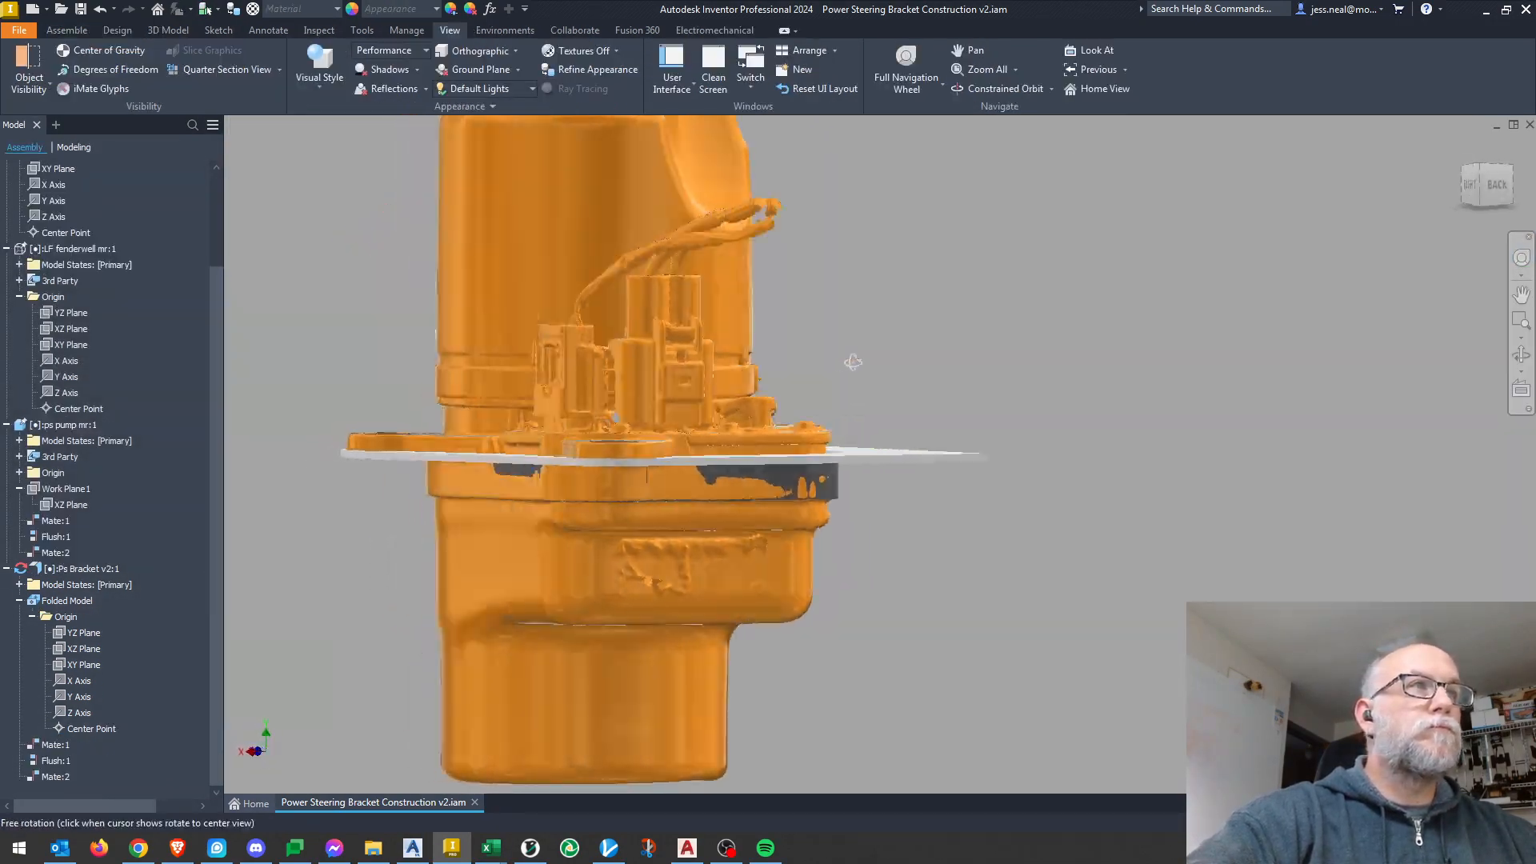
# Set the offset of the bracket's Mate:1 constraint to 0.25 in.
pyautogui.click(65, 743)
pyautogui.write('-')
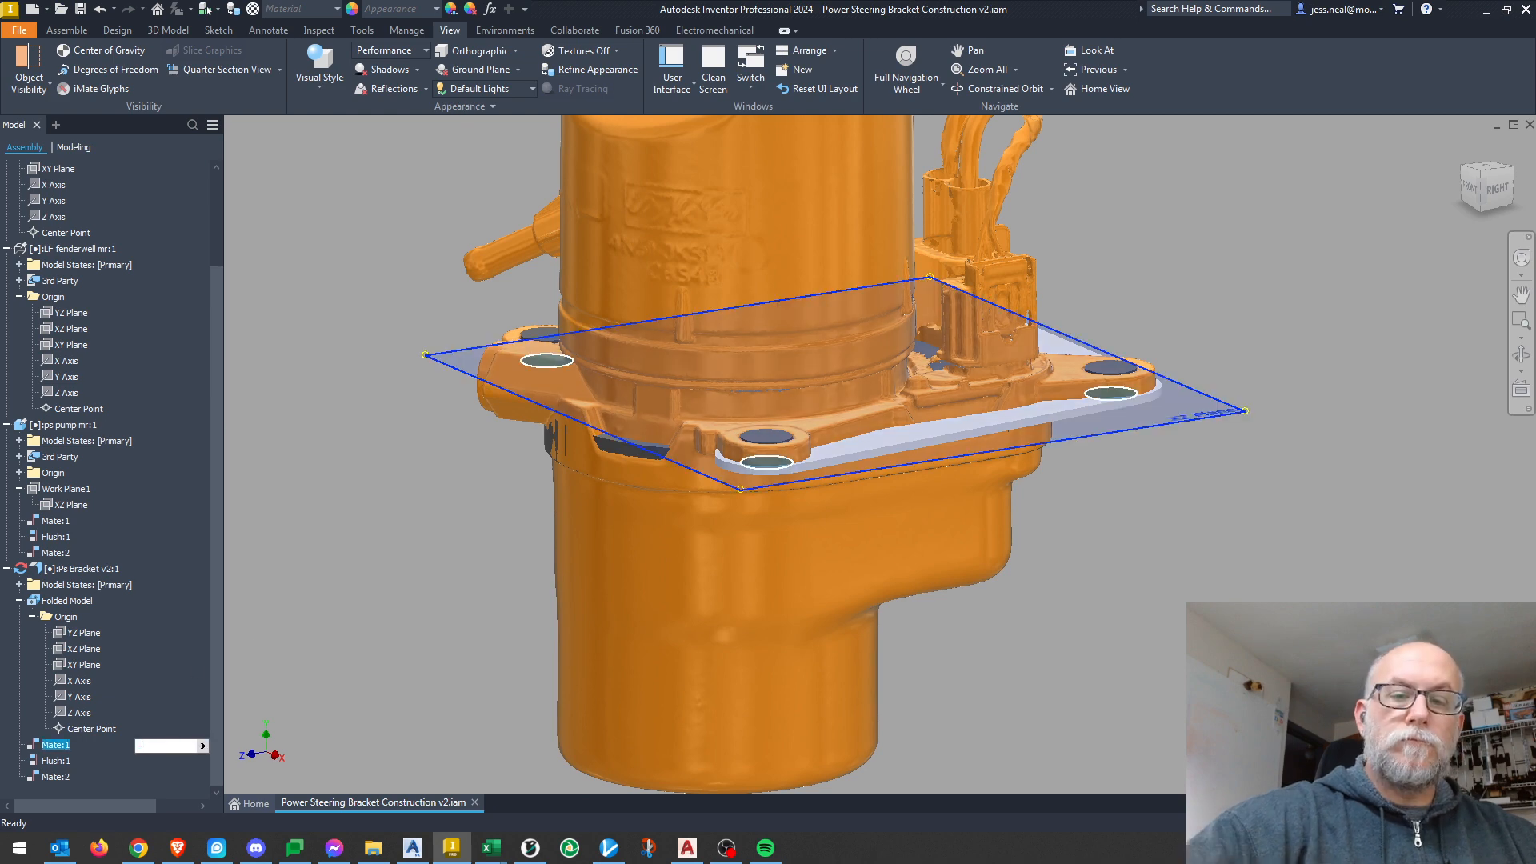
pyautogui.write('.25')
pyautogui.press('Return')
pyautogui.write('.25')
pyautogui.press('Return')
pyautogui.keyDown('shift'); pyautogui.moveTo(804, 596); pyautogui.dragTo(871, 486, button='middle'); pyautogui.keyUp('shift')
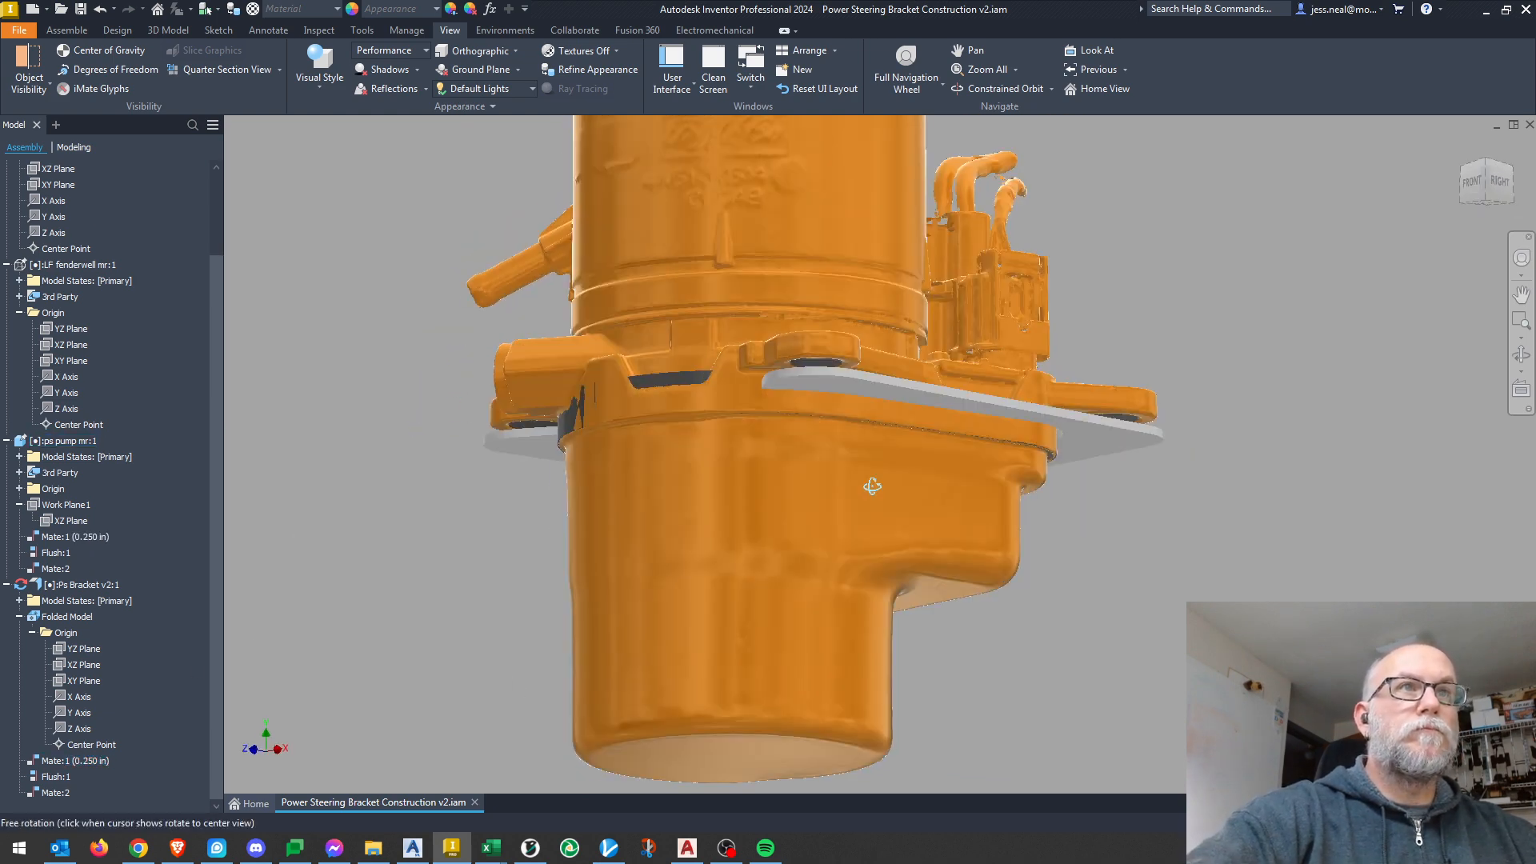
# Turn on the visibility of the LF fenderwell part in the assembly.
pyautogui.press('F6')
pyautogui.rightClick(69, 264)
pyautogui.click(97, 589)
pyautogui.moveTo(895, 552)
pyautogui.keyDown('shift'); pyautogui.mouseDown(button='middle')
pyautogui.moveTo(915, 453)
pyautogui.moveTo(838, 376)
pyautogui.moveTo(886, 567)
pyautogui.moveTo(915, 528)
pyautogui.mouseUp(button='middle'); pyautogui.keyUp('shift')
pyautogui.keyDown('shift'); pyautogui.moveTo(931, 383); pyautogui.dragTo(850, 439, button='middle'); pyautogui.keyUp('shift')
# Edit the bracket part in place and open its face sketch, Sketch16.
pyautogui.doubleClick(840, 376)
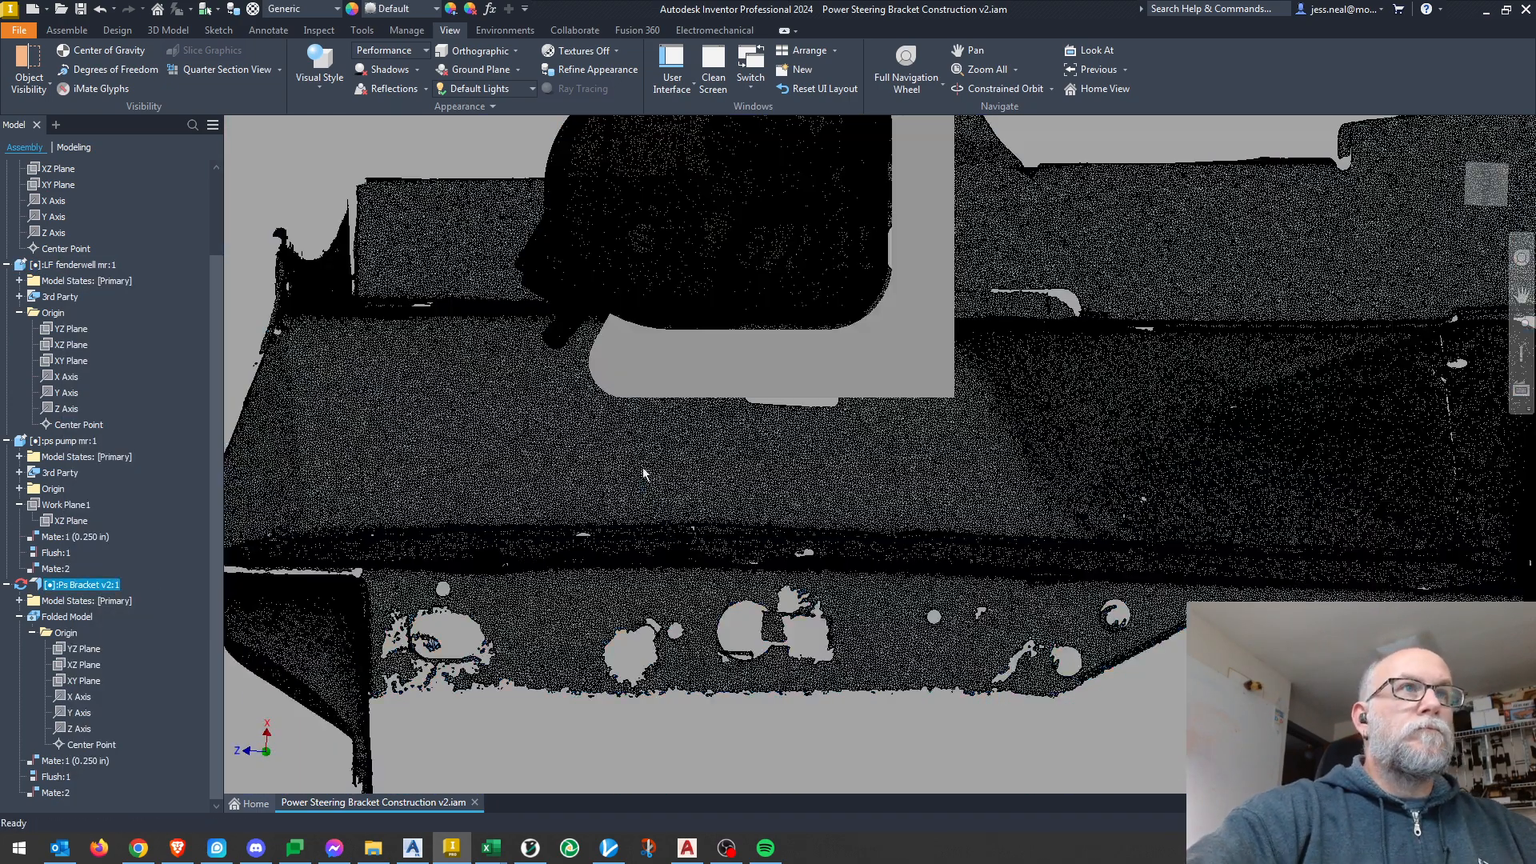
pyautogui.click(32, 776)
pyautogui.doubleClick(90, 792)
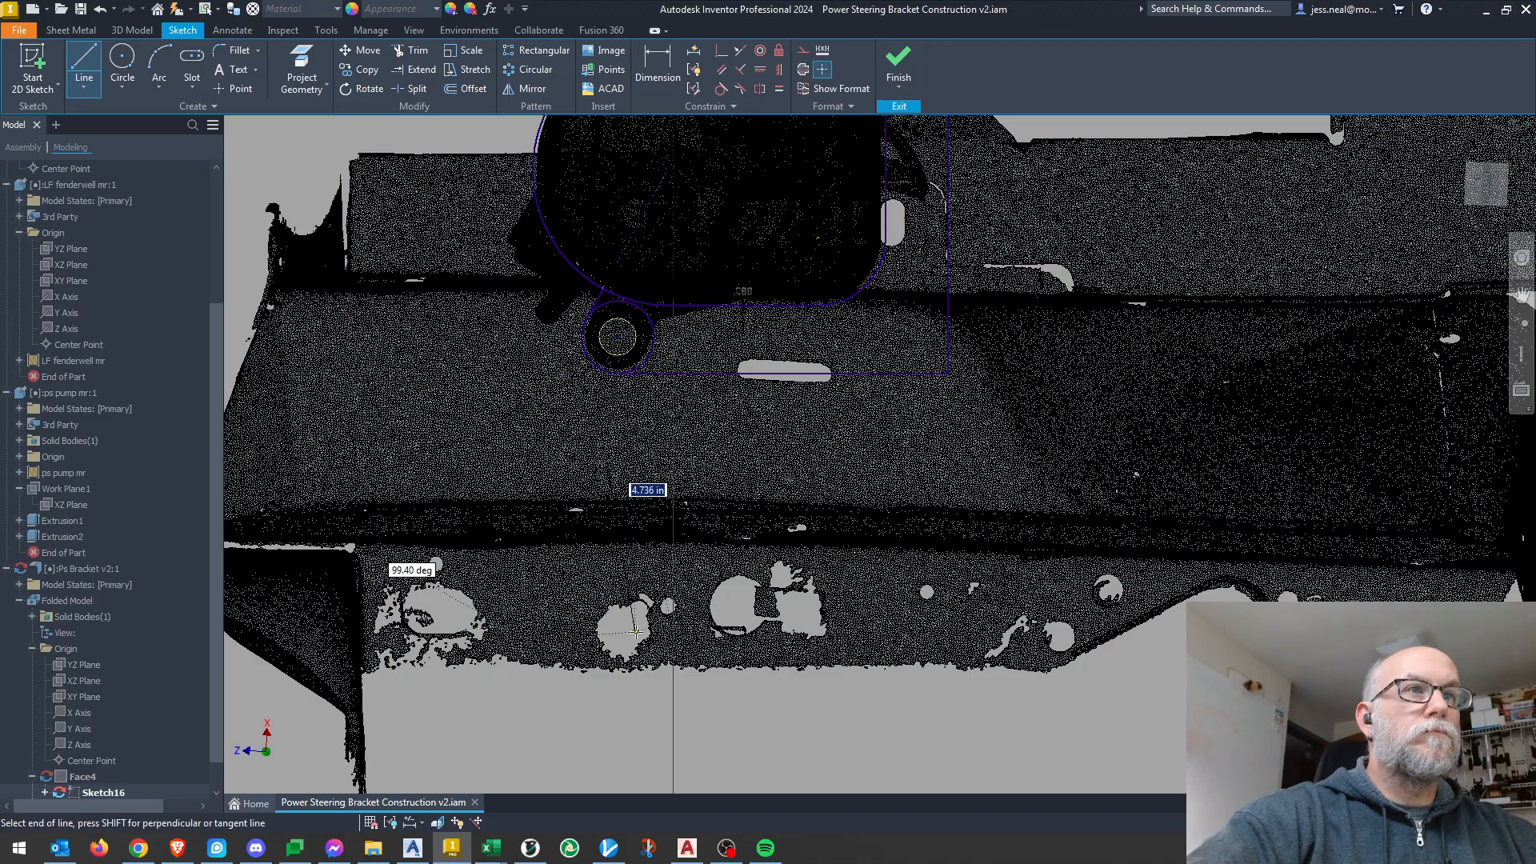
# Draw three connected lines tapering from the bracket outline to the fenderwell edge, with an end line about 3.6 in long.
pyautogui.scroll(-2, 636, 570)
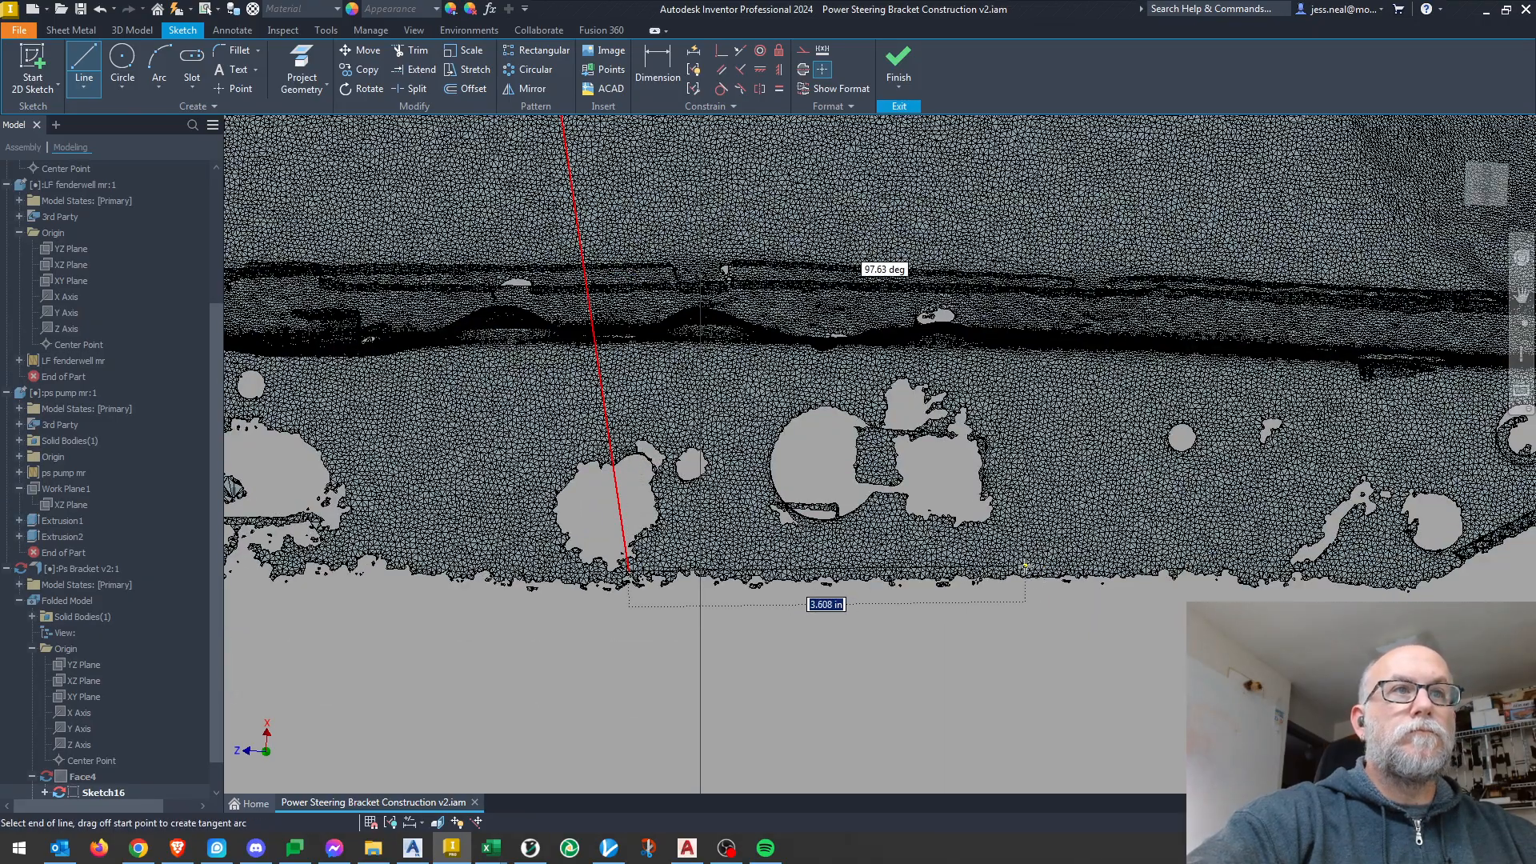
pyautogui.click(1025, 564)
pyautogui.scroll(3, 1025, 565)
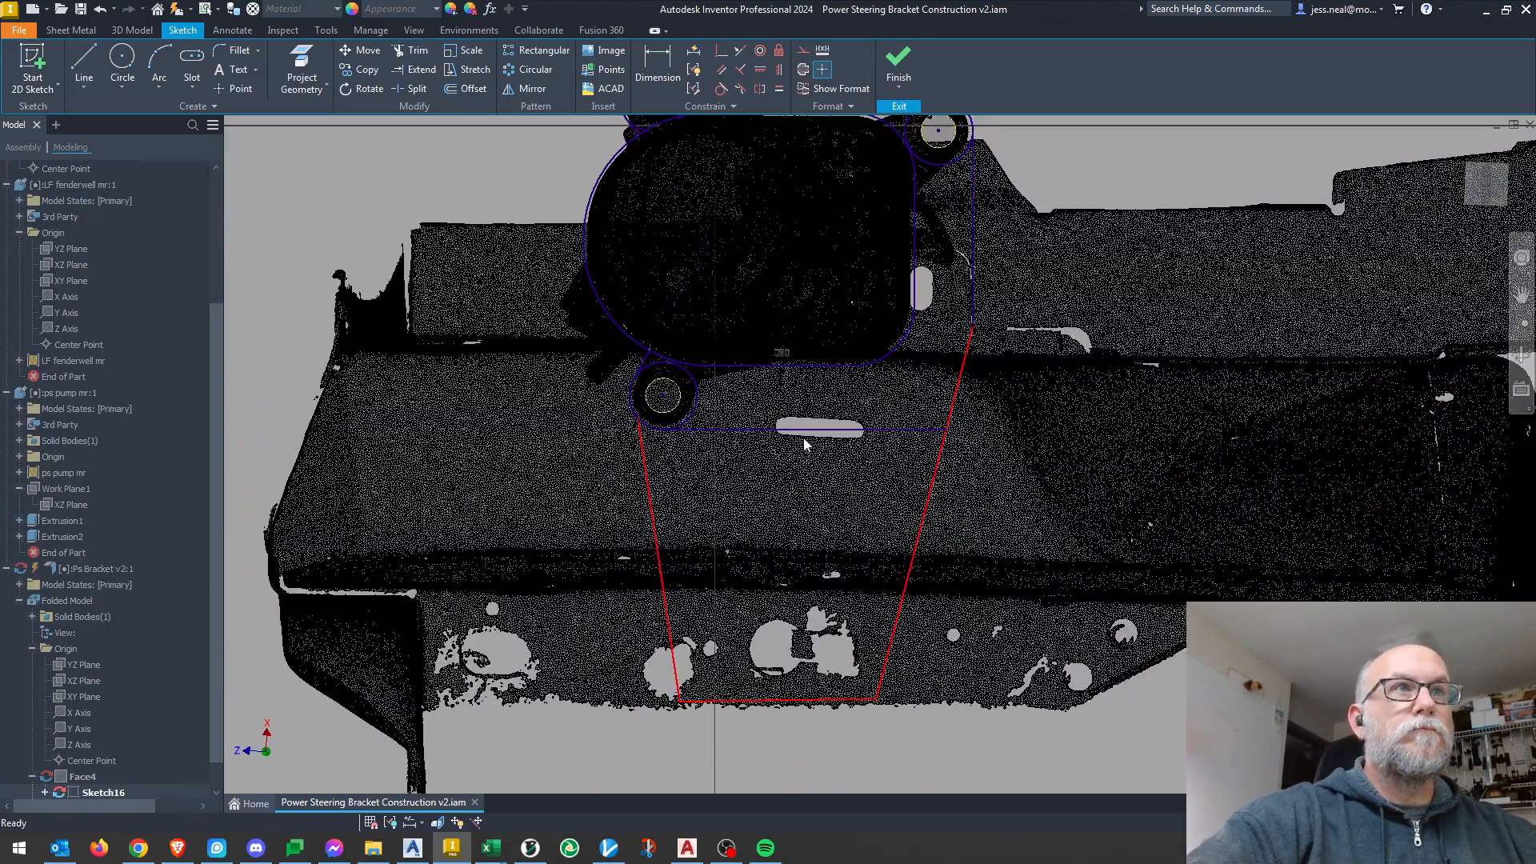
pyautogui.click(641, 424)
pyautogui.moveTo(768, 587); pyautogui.dragTo(755, 542, button='middle')
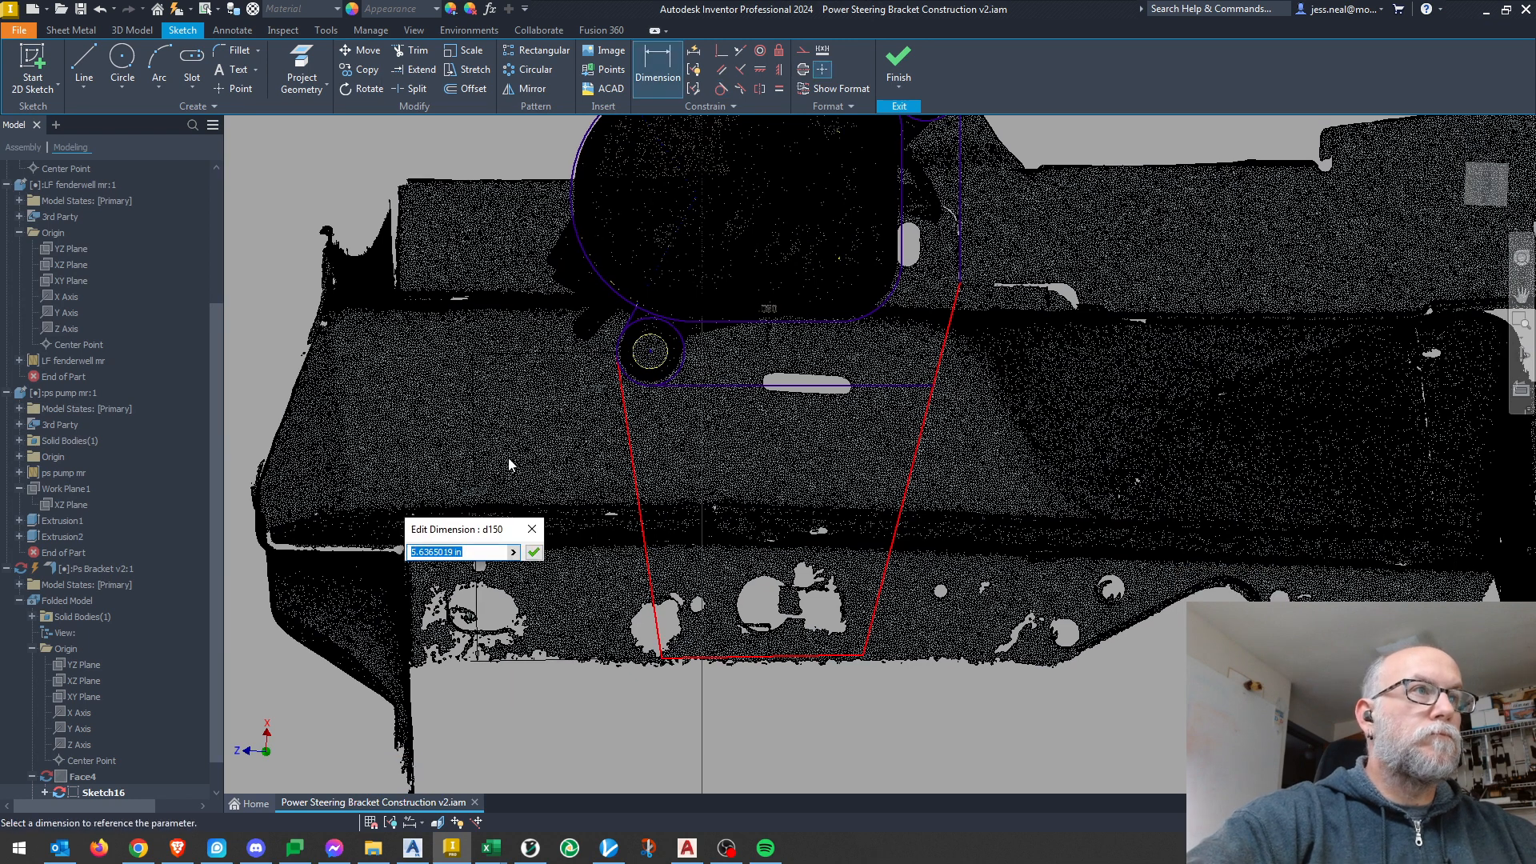
# Dimension the extension's depth from the mounting hole, its end line at 3.75 in, and its corner's 0.160 in sideways offset.
pyautogui.moveTo(697, 474); pyautogui.dragTo(682, 449, button='middle')
pyautogui.write('75')
pyautogui.press('Return')
pyautogui.press('Escape')
pyautogui.click(607, 672)
pyautogui.press('Return')
pyautogui.moveTo(730, 528); pyautogui.dragTo(691, 538, button='middle')
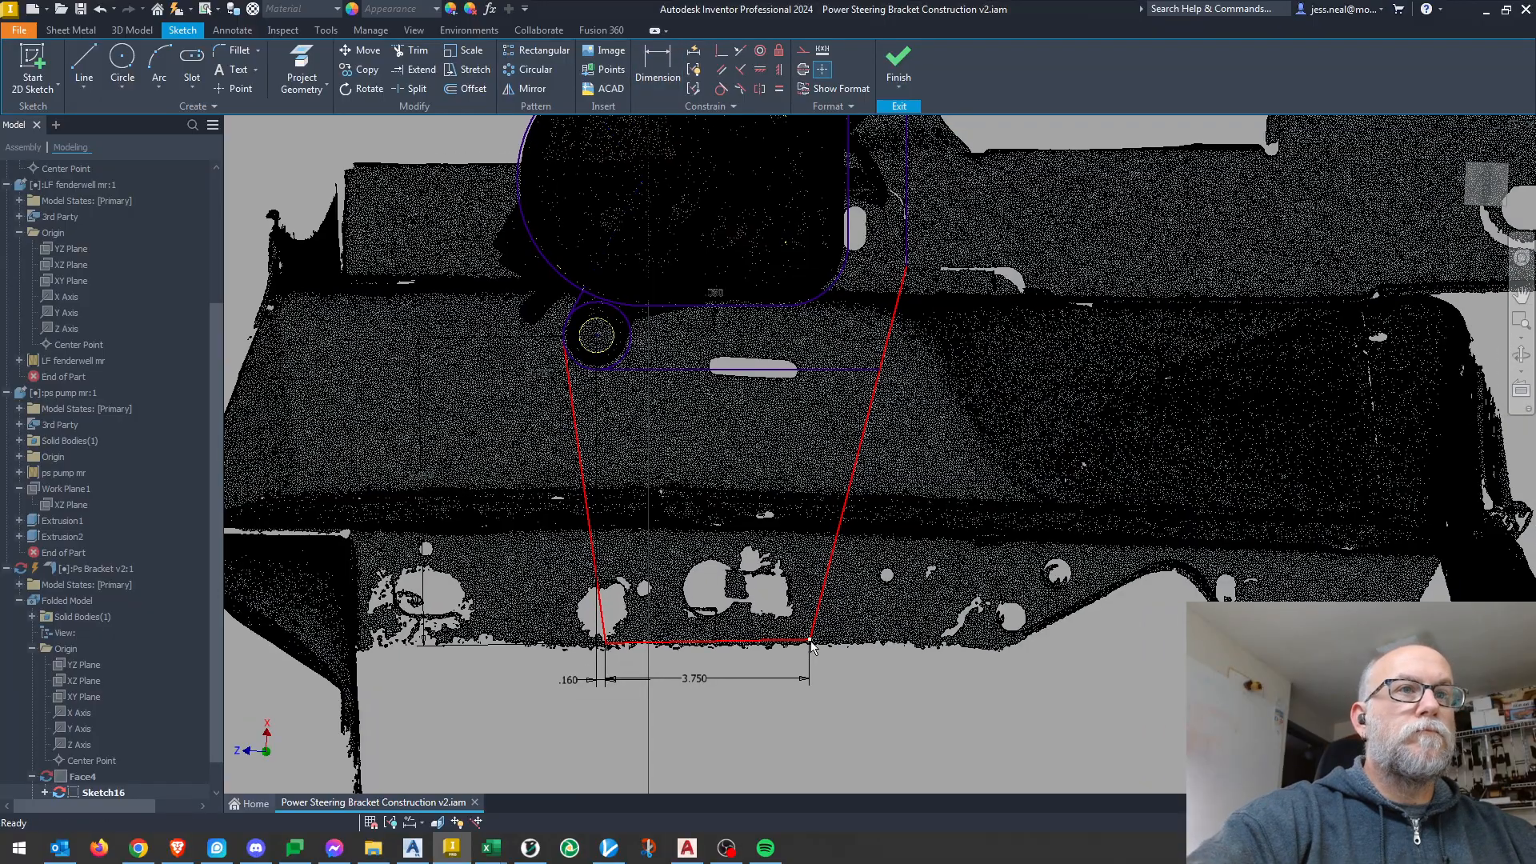
# Remove the old outline edge crossing the extension and constrain the tapered side line.
pyautogui.scroll(-1, 825, 638)
pyautogui.scroll(3, 808, 640)
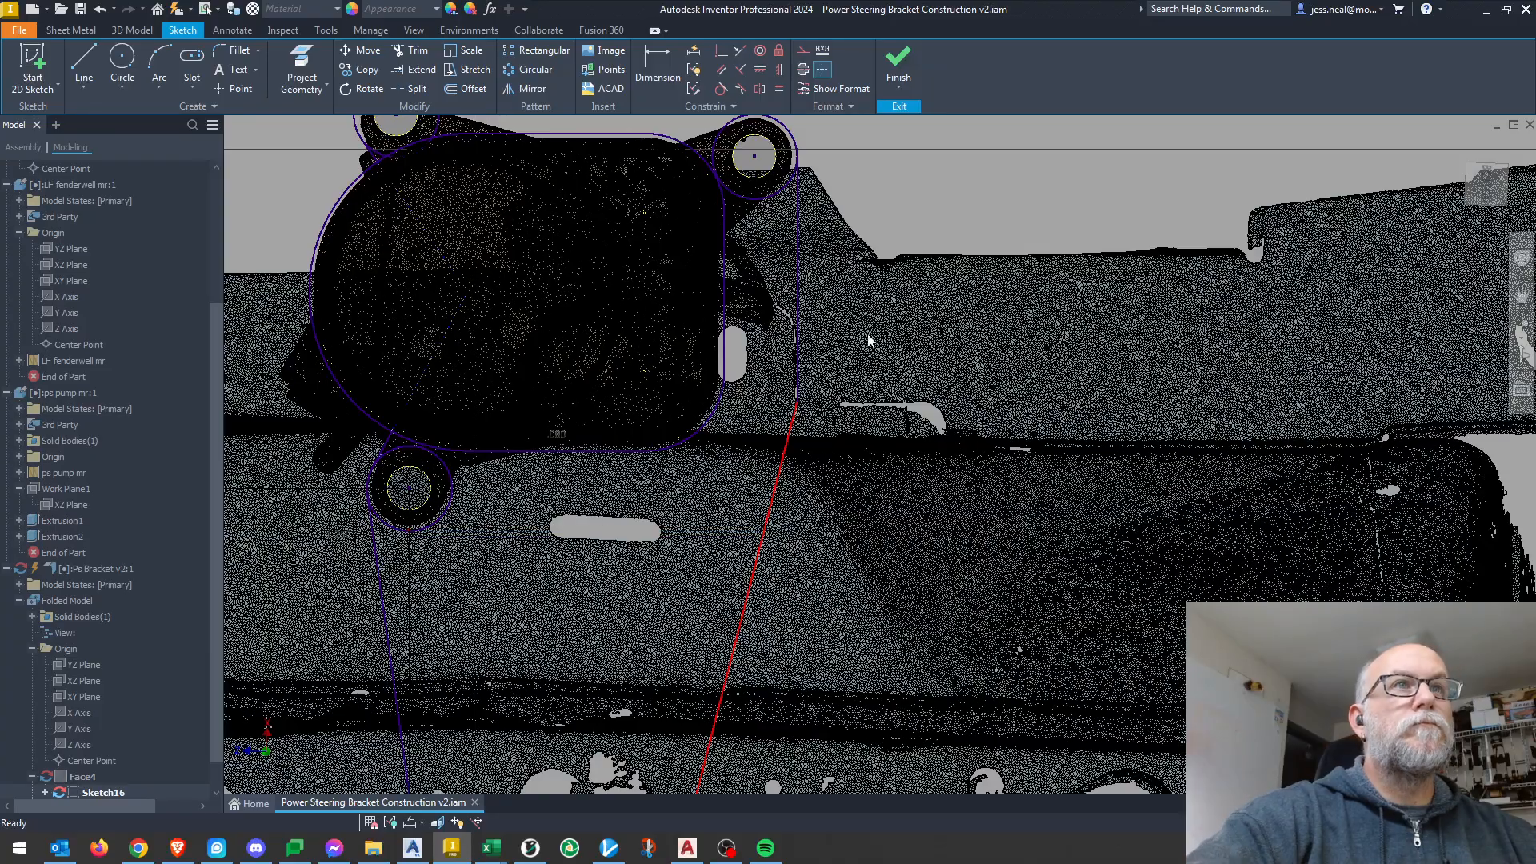
pyautogui.scroll(-2, 796, 575)
pyautogui.moveTo(797, 575)
pyautogui.mouseDown(button='middle')
pyautogui.moveTo(806, 497)
pyautogui.moveTo(784, 469)
pyautogui.moveTo(792, 558)
pyautogui.mouseUp(button='middle')
pyautogui.scroll(3, 765, 496)
pyautogui.scroll(-2, 783, 442)
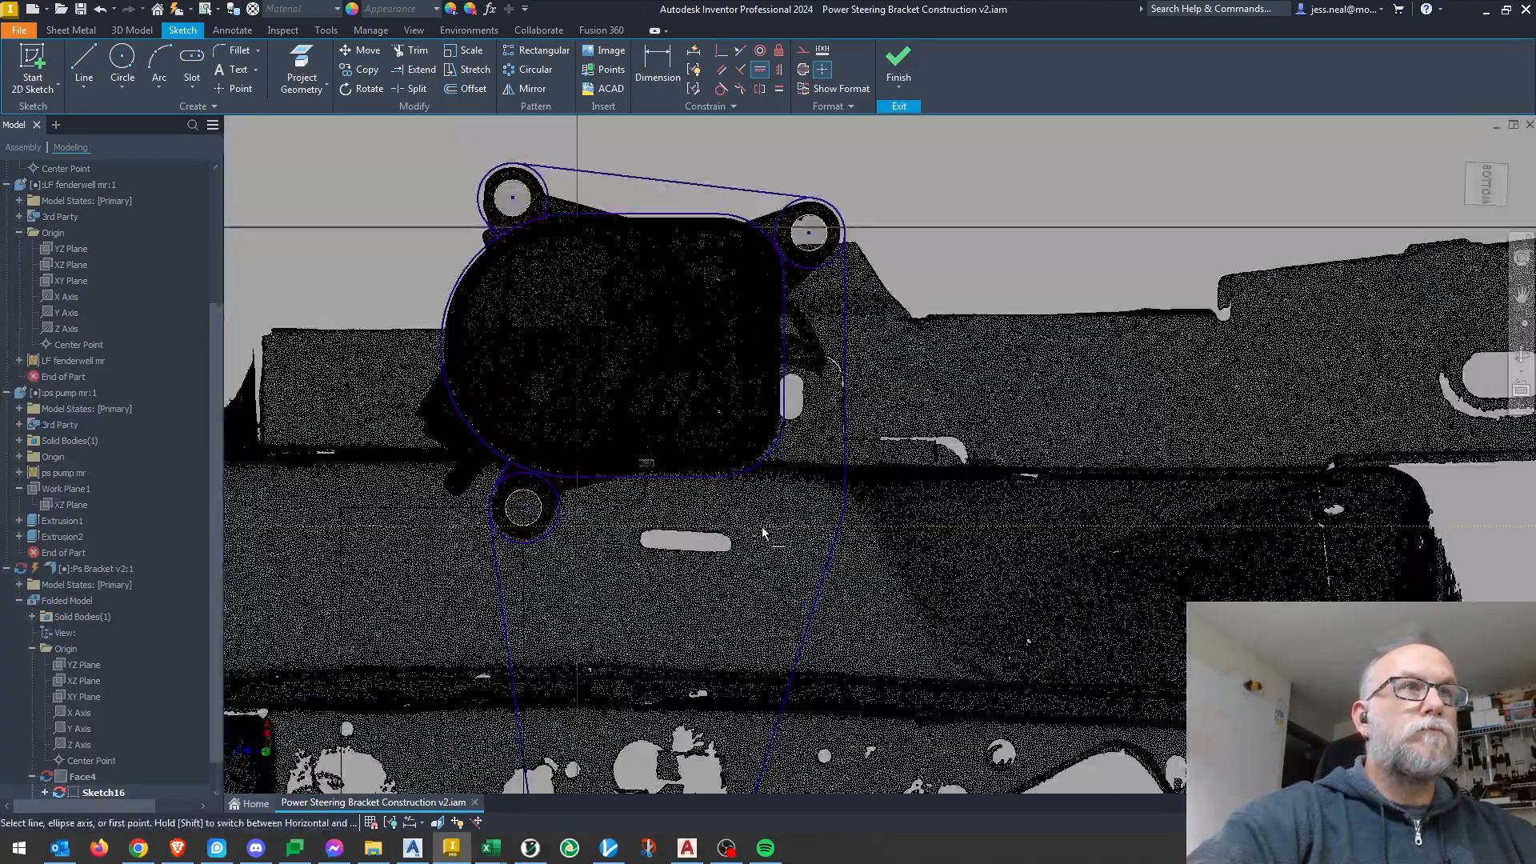
# Finish the sketch to update the bracket face and check its fit against the pump and fenderwell.
pyautogui.click(898, 64)
pyautogui.click(81, 64)
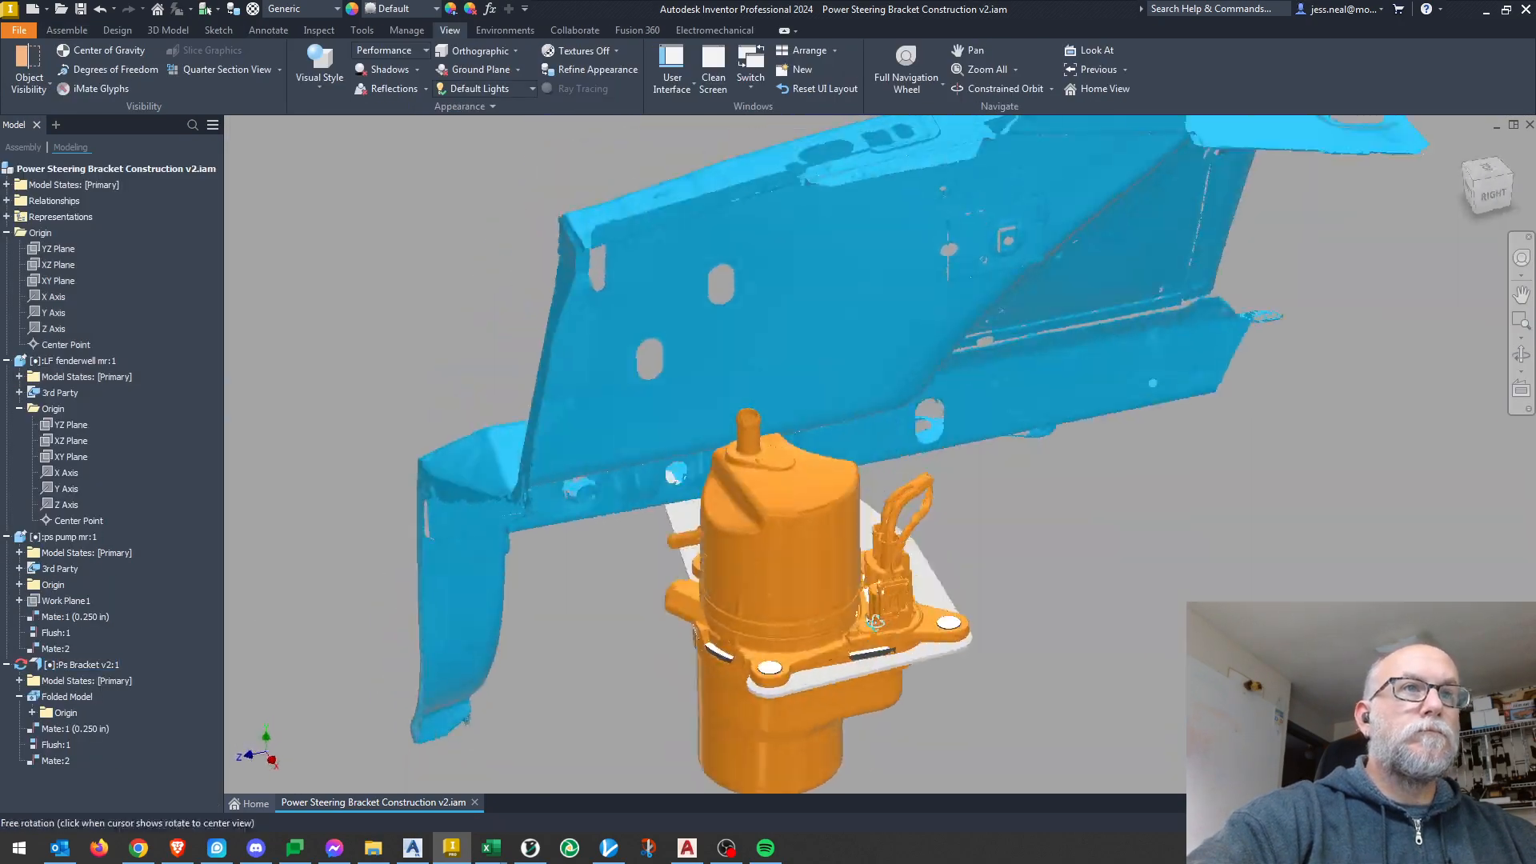
pyautogui.moveTo(876, 621); pyautogui.dragTo(838, 552)
pyautogui.press('Escape')
pyautogui.scroll(3, 650, 624)
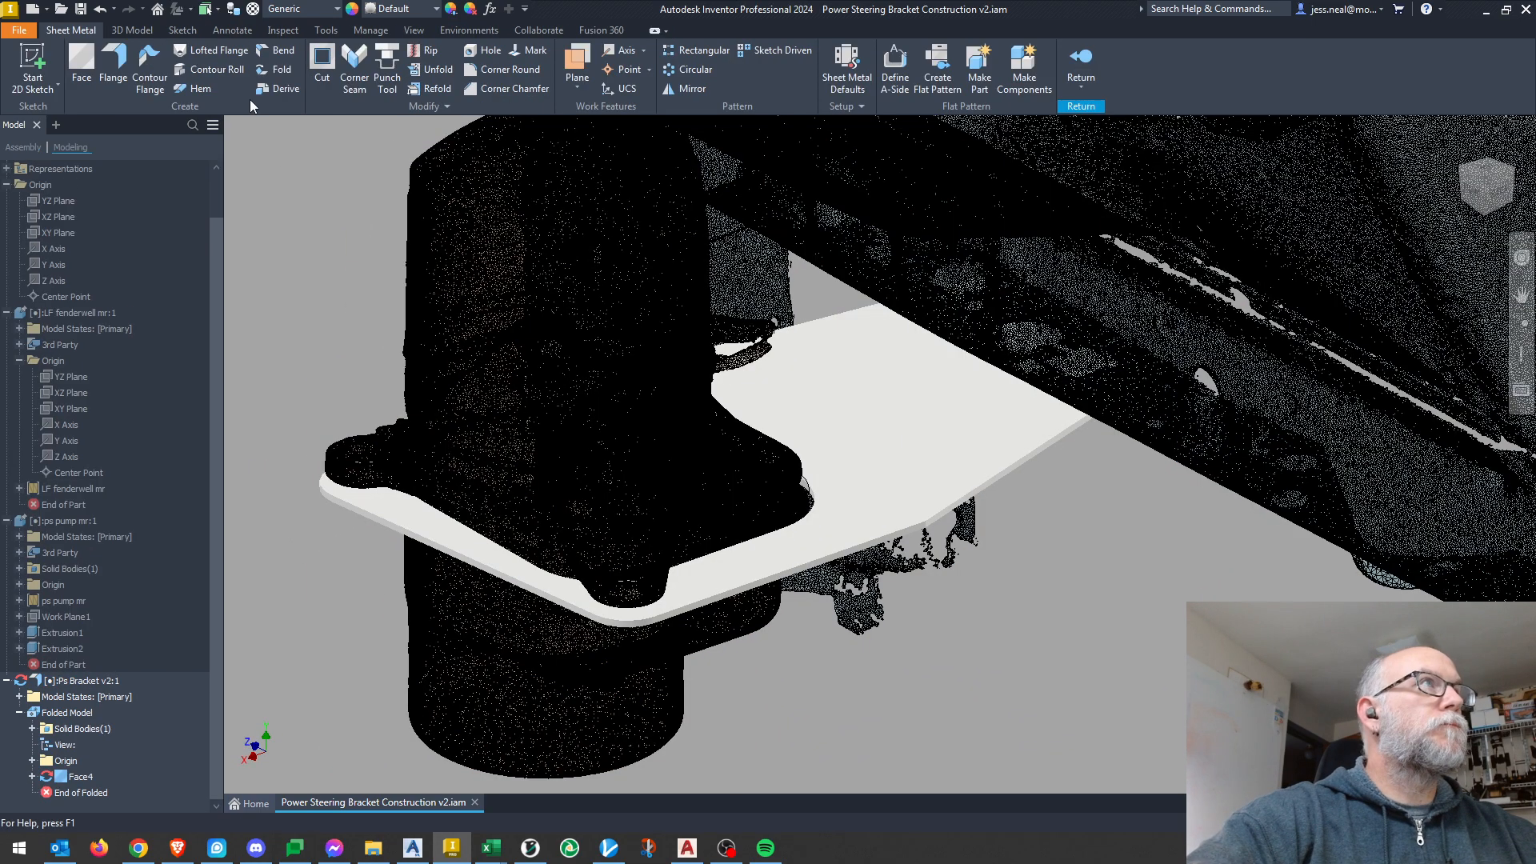
# Start a 1.5 in, 90-degree flange on the bracket's tapered side edge with offset width extents of 0 at both ends.
pyautogui.click(113, 68)
pyautogui.click(992, 488)
pyautogui.click(499, 373)
pyautogui.click(307, 433)
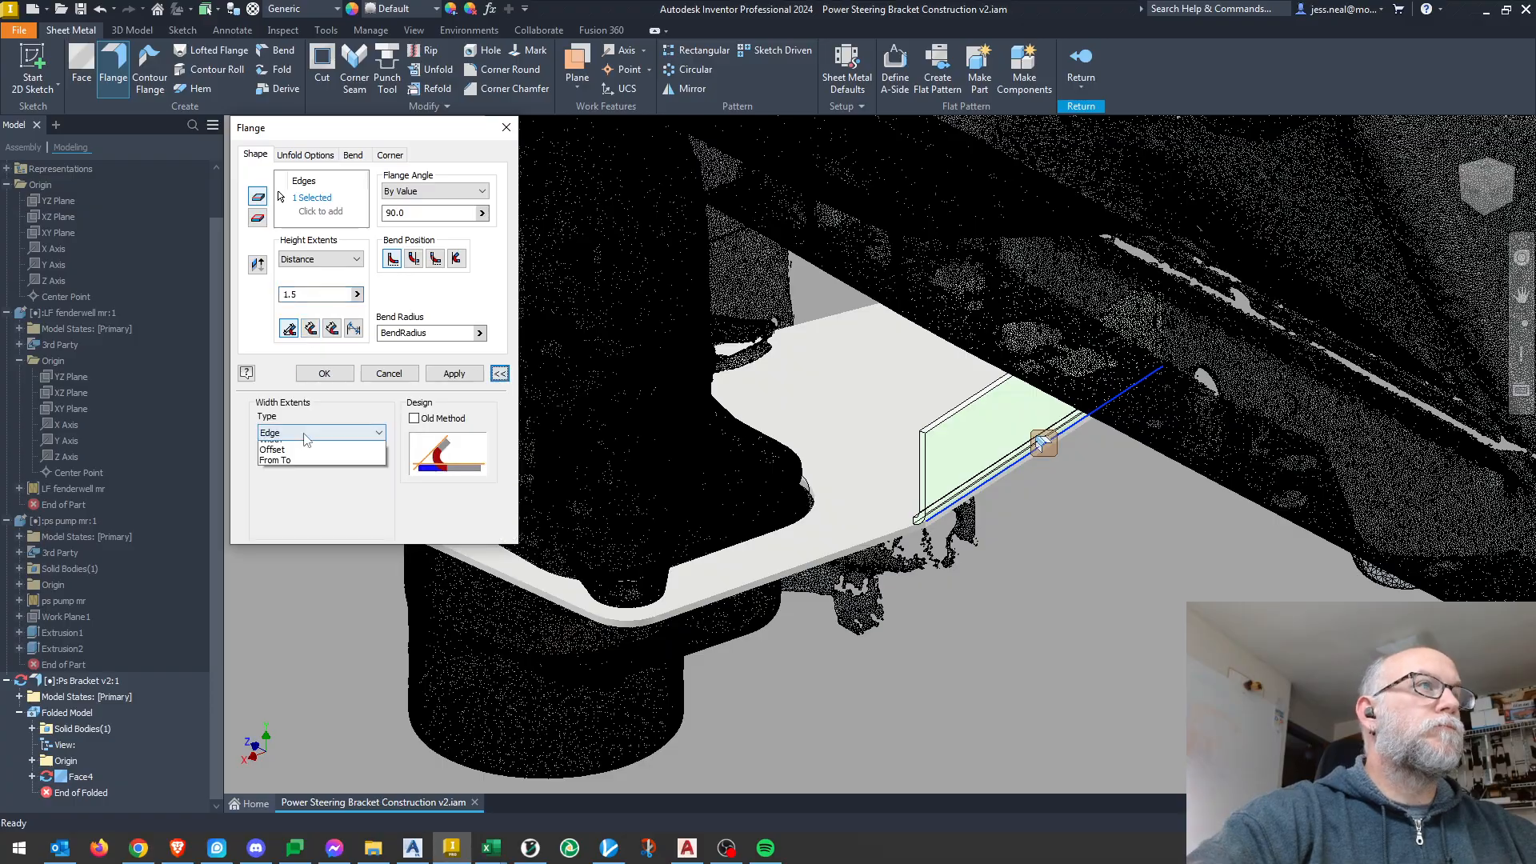
pyautogui.moveTo(334, 468); pyautogui.dragTo(244, 477)
pyautogui.write('0')
pyautogui.press('Tab')
pyautogui.write('0')
pyautogui.press('Tab')
pyautogui.hotkey('shift', 'Tab')
pyautogui.hotkey('shift', 'Tab')
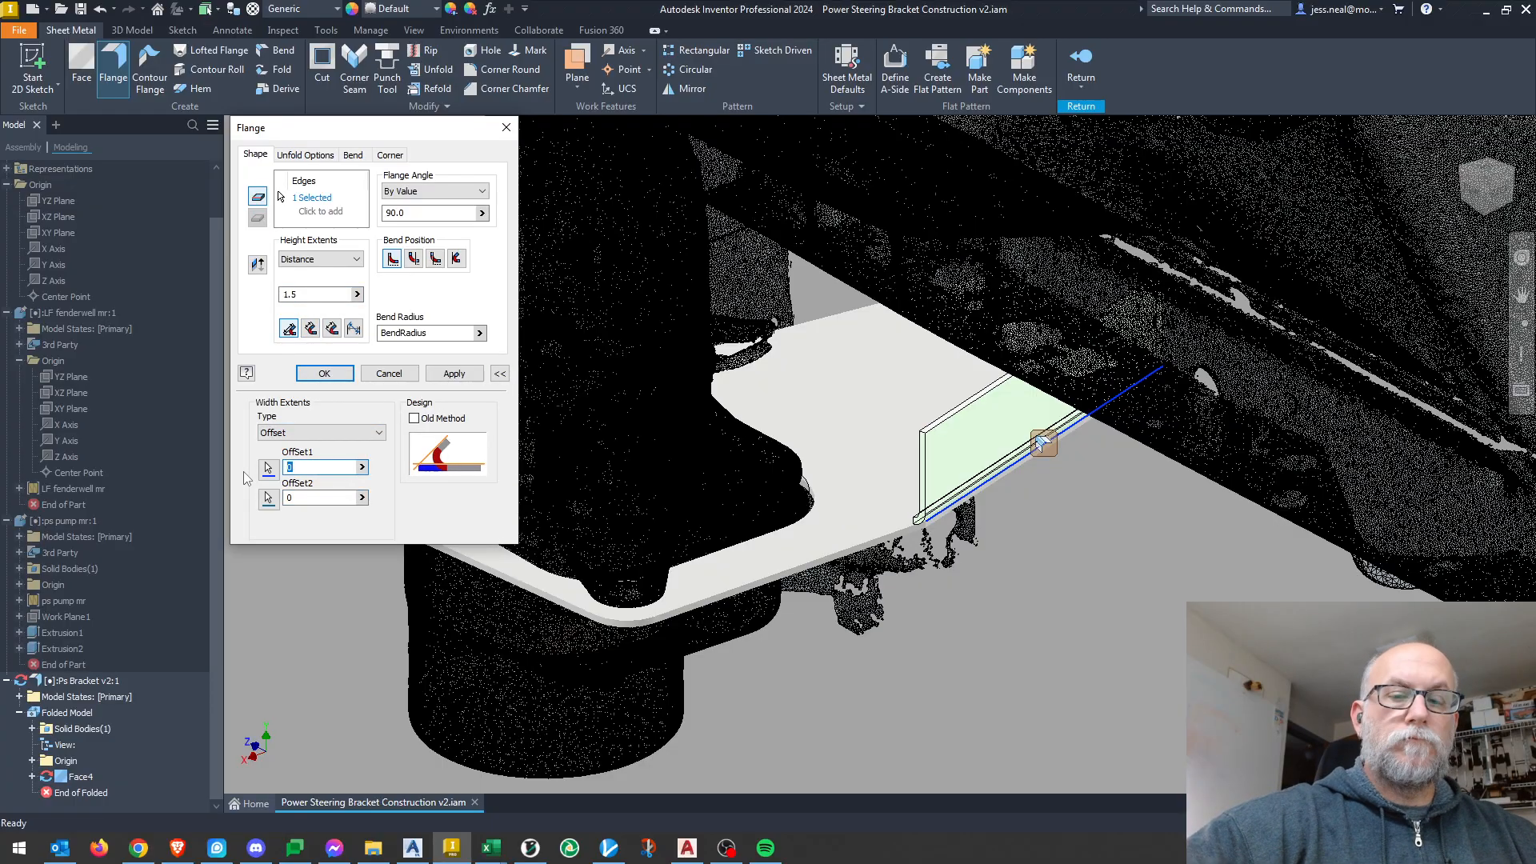
# Set the flange's first width offset to 2.125 in, create the flange, and review its settings.
pyautogui.keyDown('shift'); pyautogui.moveTo(1140, 588); pyautogui.dragTo(1196, 480, button='middle'); pyautogui.keyUp('shift')
pyautogui.press('BackSpace')
pyautogui.press('BackSpace')
pyautogui.write('125')
pyautogui.click(325, 372)
pyautogui.doubleClick(73, 792)
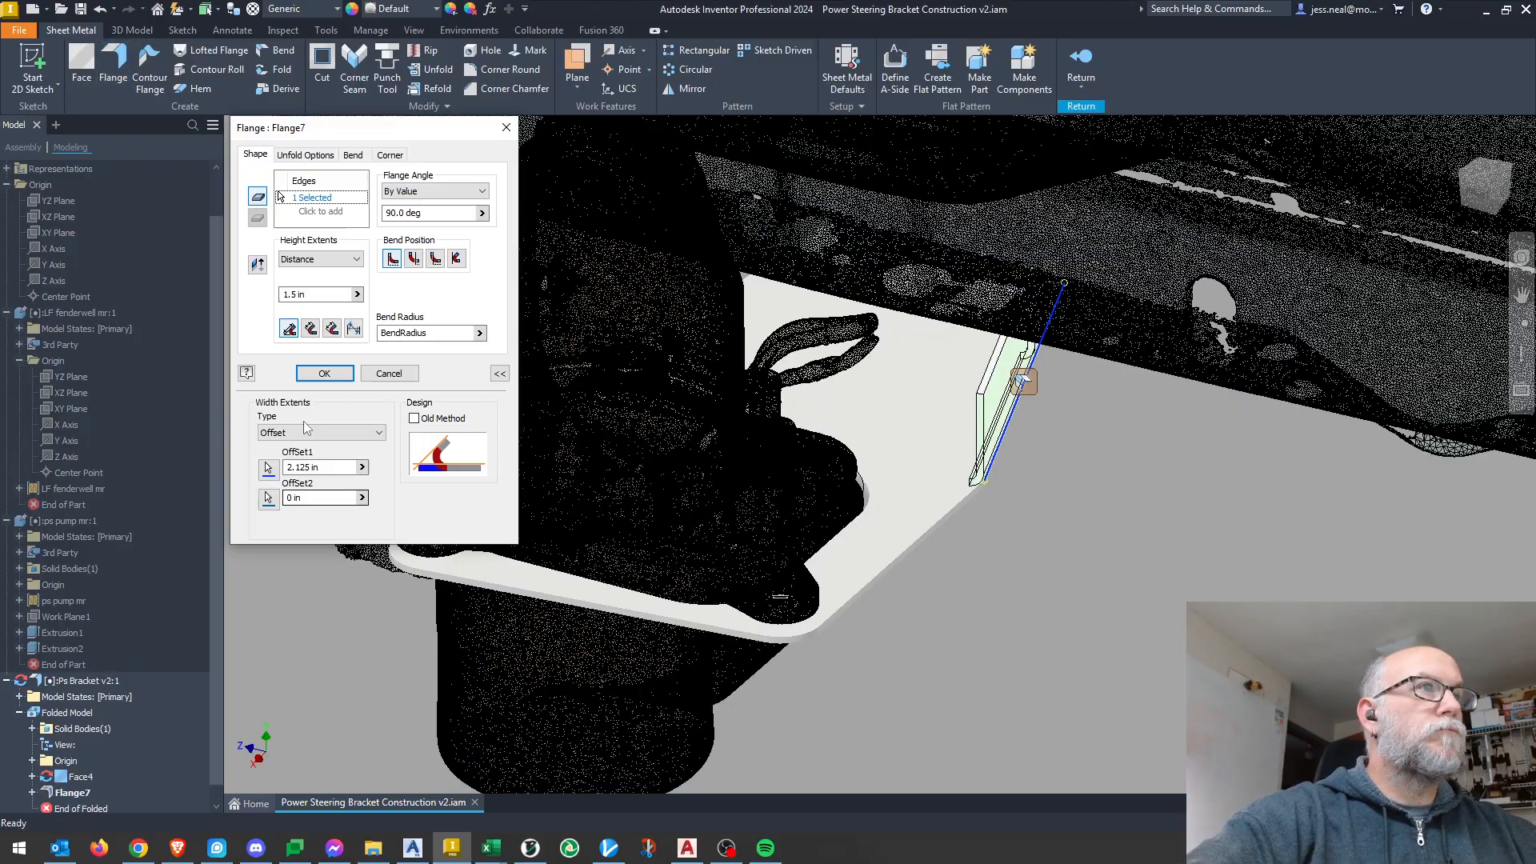
pyautogui.click(330, 375)
# Add a 1.5 in, 90-degree flange along the bracket's straight side edge adjoining the tapered one.
pyautogui.click(112, 68)
pyautogui.click(868, 584)
pyautogui.keyDown('shift'); pyautogui.moveTo(904, 602); pyautogui.dragTo(958, 574, button='middle'); pyautogui.keyUp('shift')
pyautogui.moveTo(921, 710); pyautogui.dragTo(979, 708, button='middle')
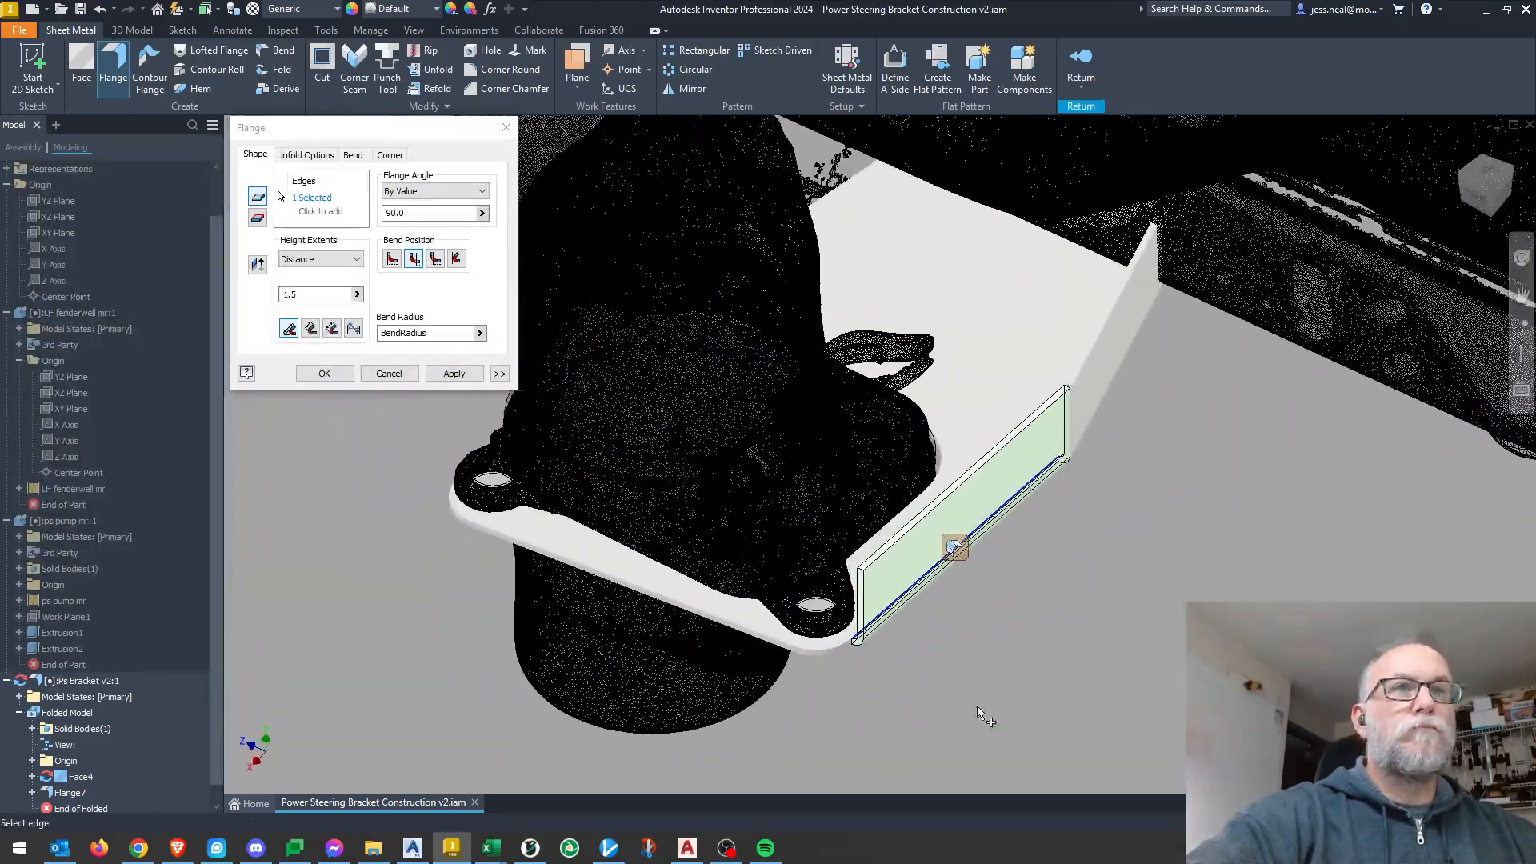
pyautogui.click(454, 373)
# Add a 0.5 in, 90-degree flange along the bracket's front edge between the two pump mounting holes.
pyautogui.click(561, 557)
pyautogui.moveTo(320, 293); pyautogui.dragTo(231, 293)
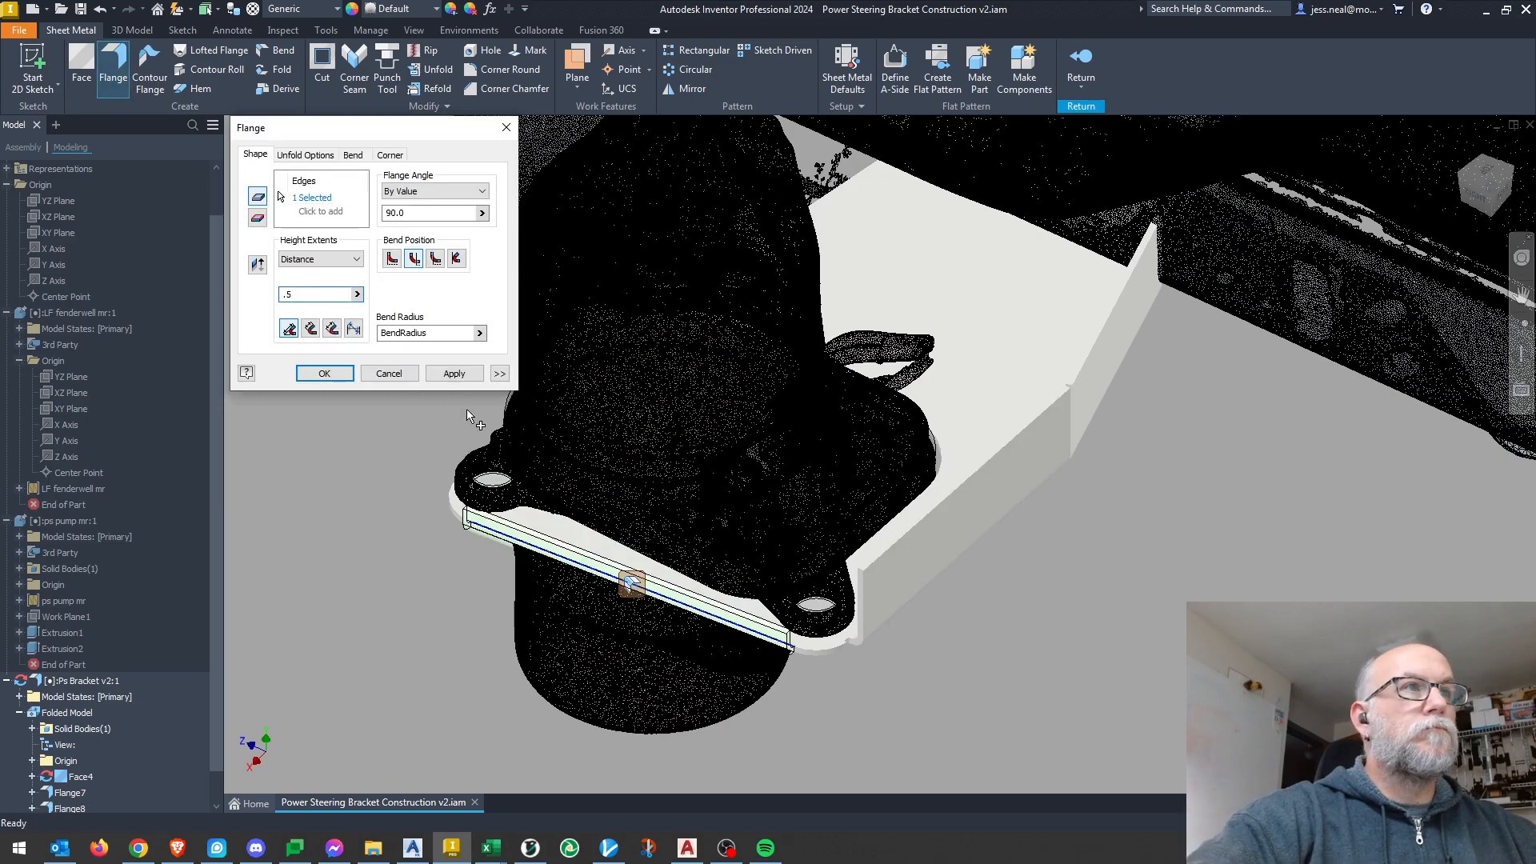
pyautogui.press('Return')
# Add a 1.5 in, 90-degree flange along the bracket's opposite side edge and review its settings.
pyautogui.moveTo(767, 584)
pyautogui.keyDown('shift'); pyautogui.mouseDown(button='middle')
pyautogui.moveTo(864, 538)
pyautogui.moveTo(959, 520)
pyautogui.mouseUp(button='middle'); pyautogui.keyUp('shift')
pyautogui.moveTo(879, 543)
pyautogui.mouseDown(button='middle')
pyautogui.moveTo(943, 512)
pyautogui.moveTo(957, 469)
pyautogui.mouseUp(button='middle')
pyautogui.click(113, 68)
pyautogui.click(688, 385)
pyautogui.click(499, 373)
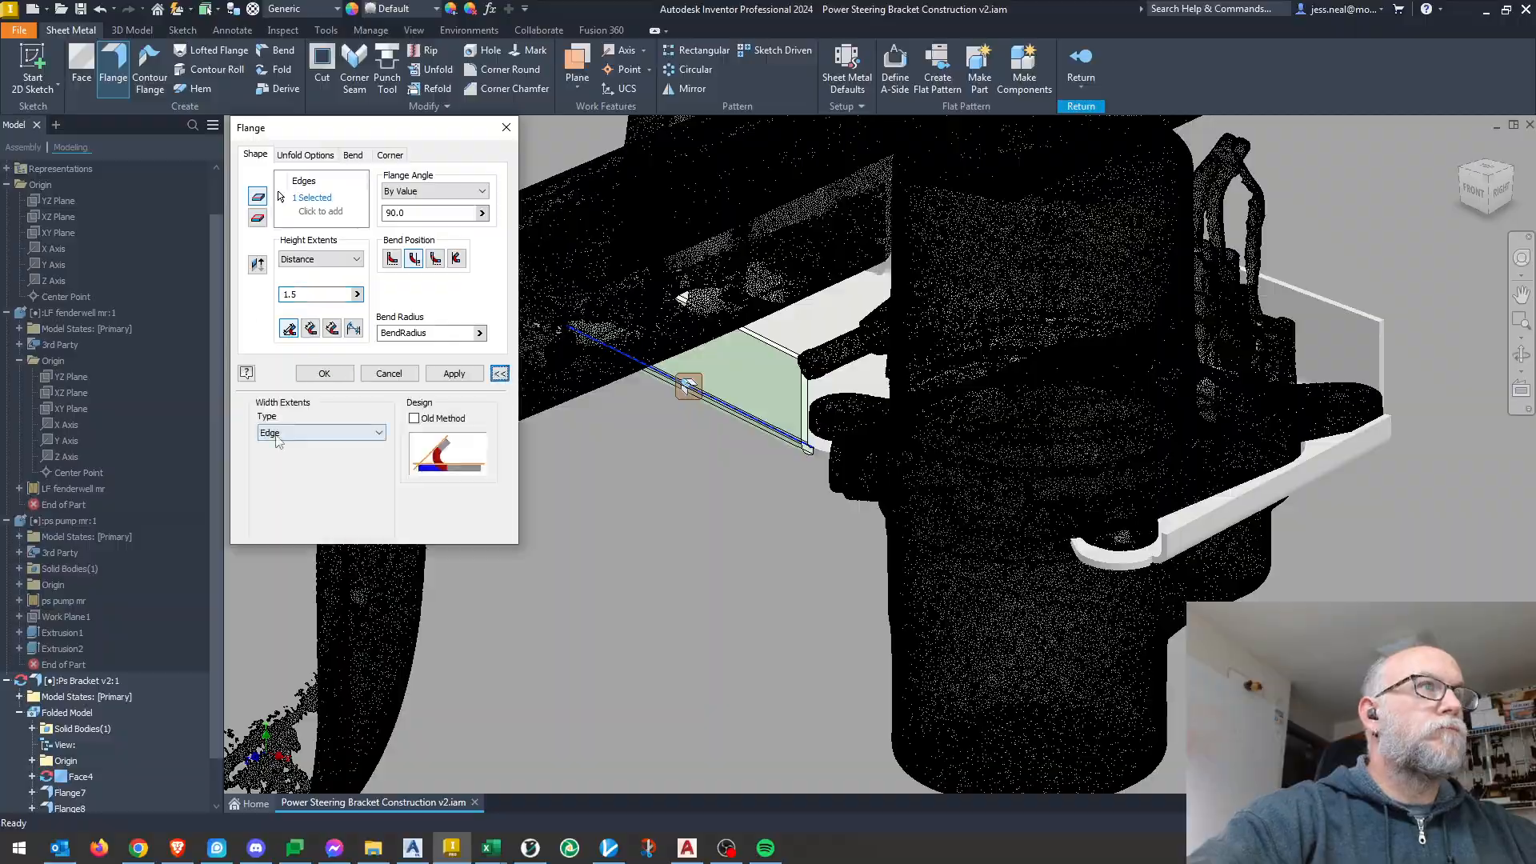
pyautogui.keyDown('shift'); pyautogui.moveTo(720, 512); pyautogui.dragTo(672, 511, button='middle'); pyautogui.keyUp('shift')
pyautogui.press('Return')
pyautogui.scroll(-3, 694, 445)
pyautogui.scroll(-2, 80, 720)
pyautogui.click(50, 777)
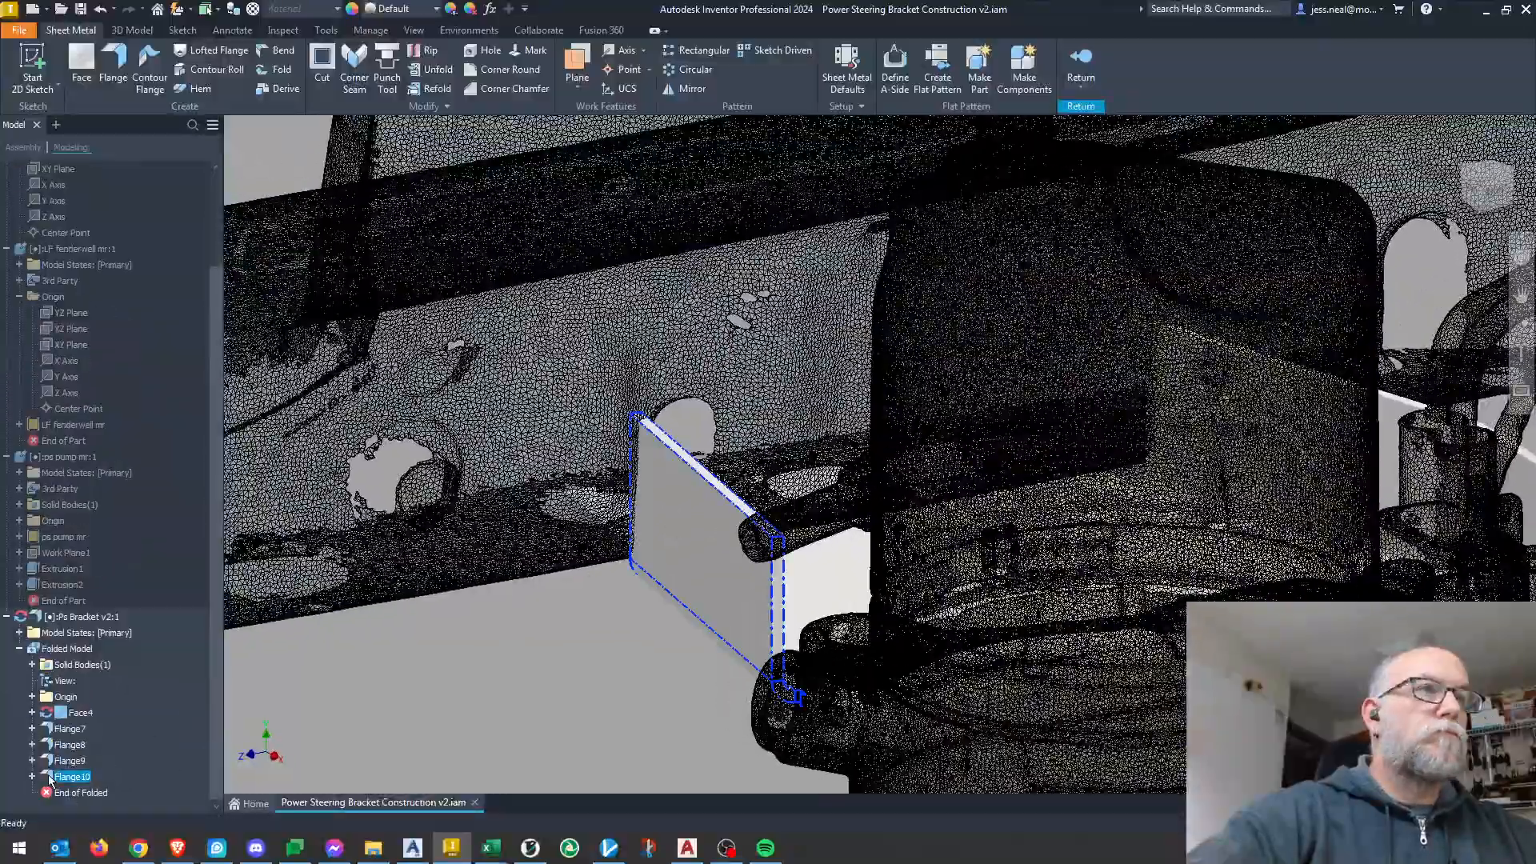
pyautogui.doubleClick(50, 777)
pyautogui.press('Return')
# Add a 1.5 in, 82-degree flange on the end edge of the opposite side flange, using the first bend position option.
pyautogui.click(118, 73)
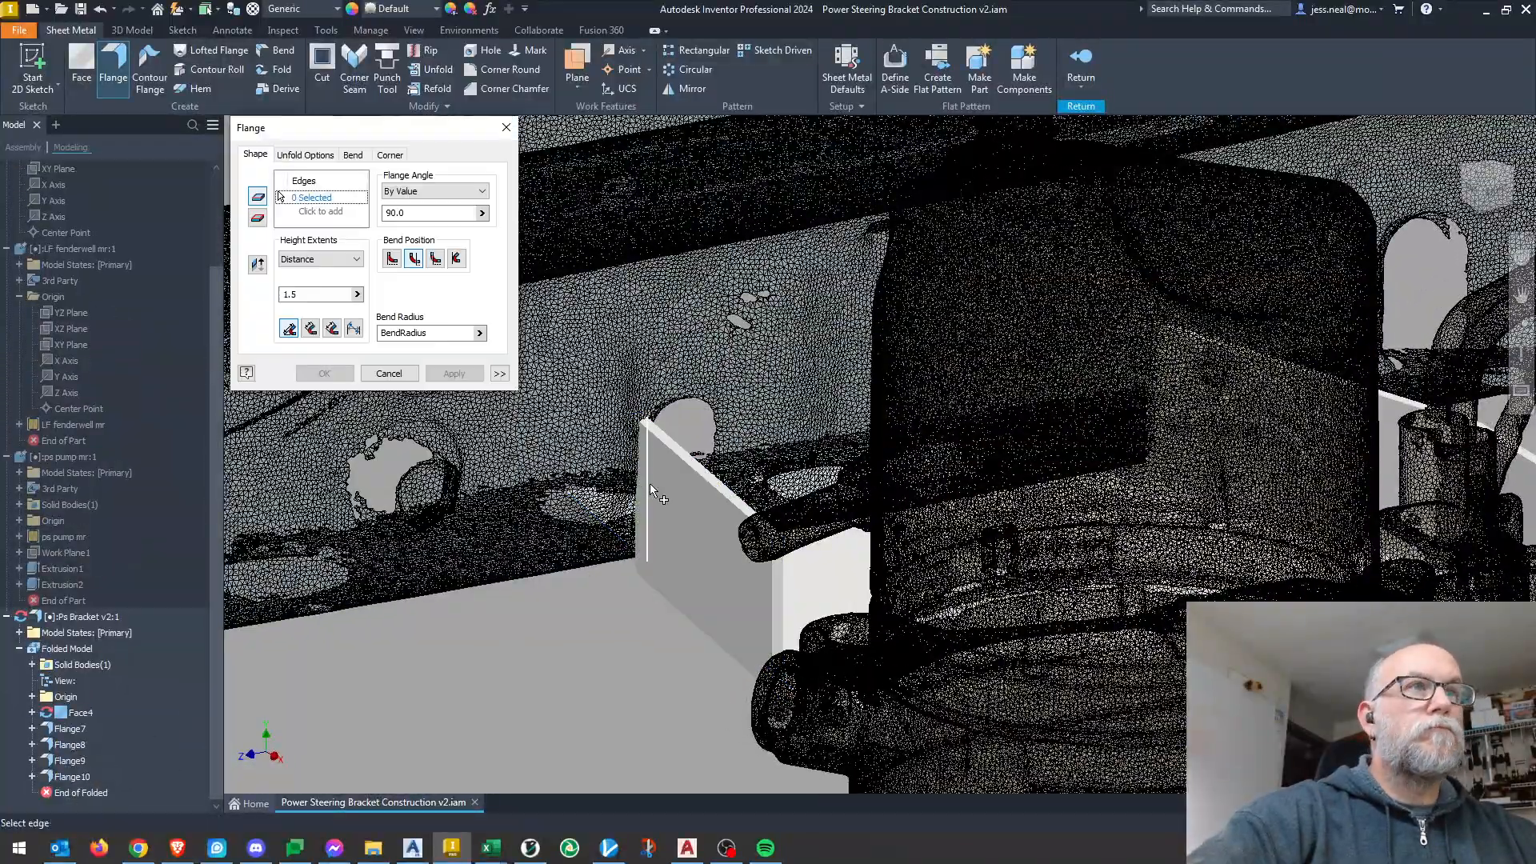
pyautogui.click(648, 486)
pyautogui.keyDown('shift'); pyautogui.moveTo(788, 496); pyautogui.dragTo(759, 512, button='middle'); pyautogui.keyUp('shift')
pyautogui.moveTo(412, 214); pyautogui.dragTo(370, 220)
pyautogui.keyDown('shift'); pyautogui.moveTo(760, 264); pyautogui.dragTo(927, 376, button='middle'); pyautogui.keyUp('shift')
pyautogui.click(393, 259)
pyautogui.keyDown('shift'); pyautogui.moveTo(792, 448); pyautogui.dragTo(915, 473, button='middle'); pyautogui.keyUp('shift')
pyautogui.click(324, 372)
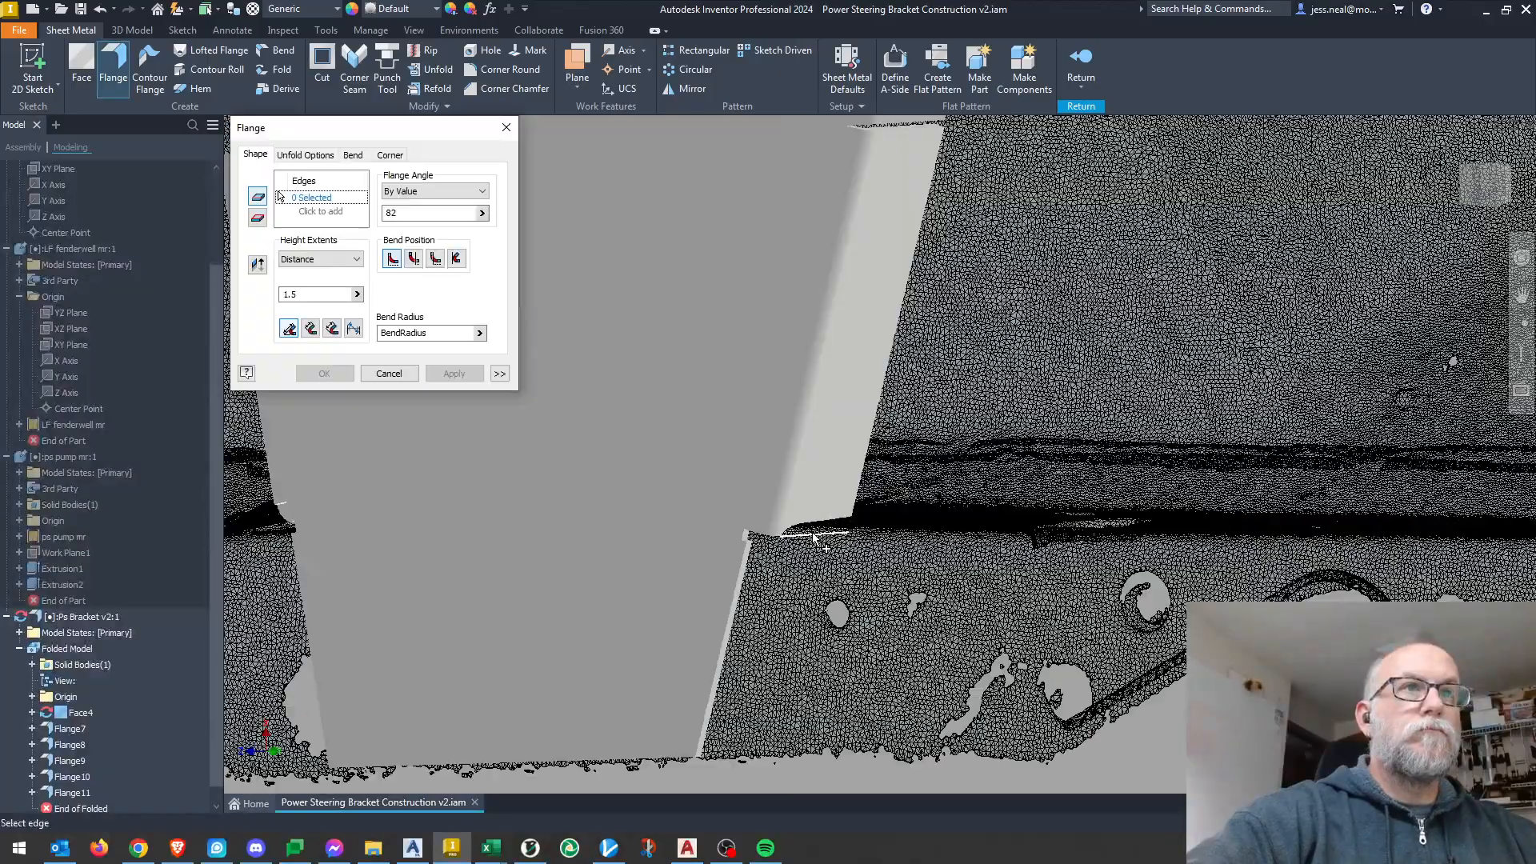
# Add a 1.5 in, 106-degree flange on the end edge of the tapered side flange so it follows the fenderwell.
pyautogui.press('BackSpace')
pyautogui.write('100')
pyautogui.press('BackSpace')
pyautogui.write('8')
pyautogui.keyDown('shift'); pyautogui.moveTo(760, 536); pyautogui.dragTo(683, 545, button='middle'); pyautogui.keyUp('shift')
pyautogui.scroll(8, 683, 546)
pyautogui.scroll(-5, 624, 572)
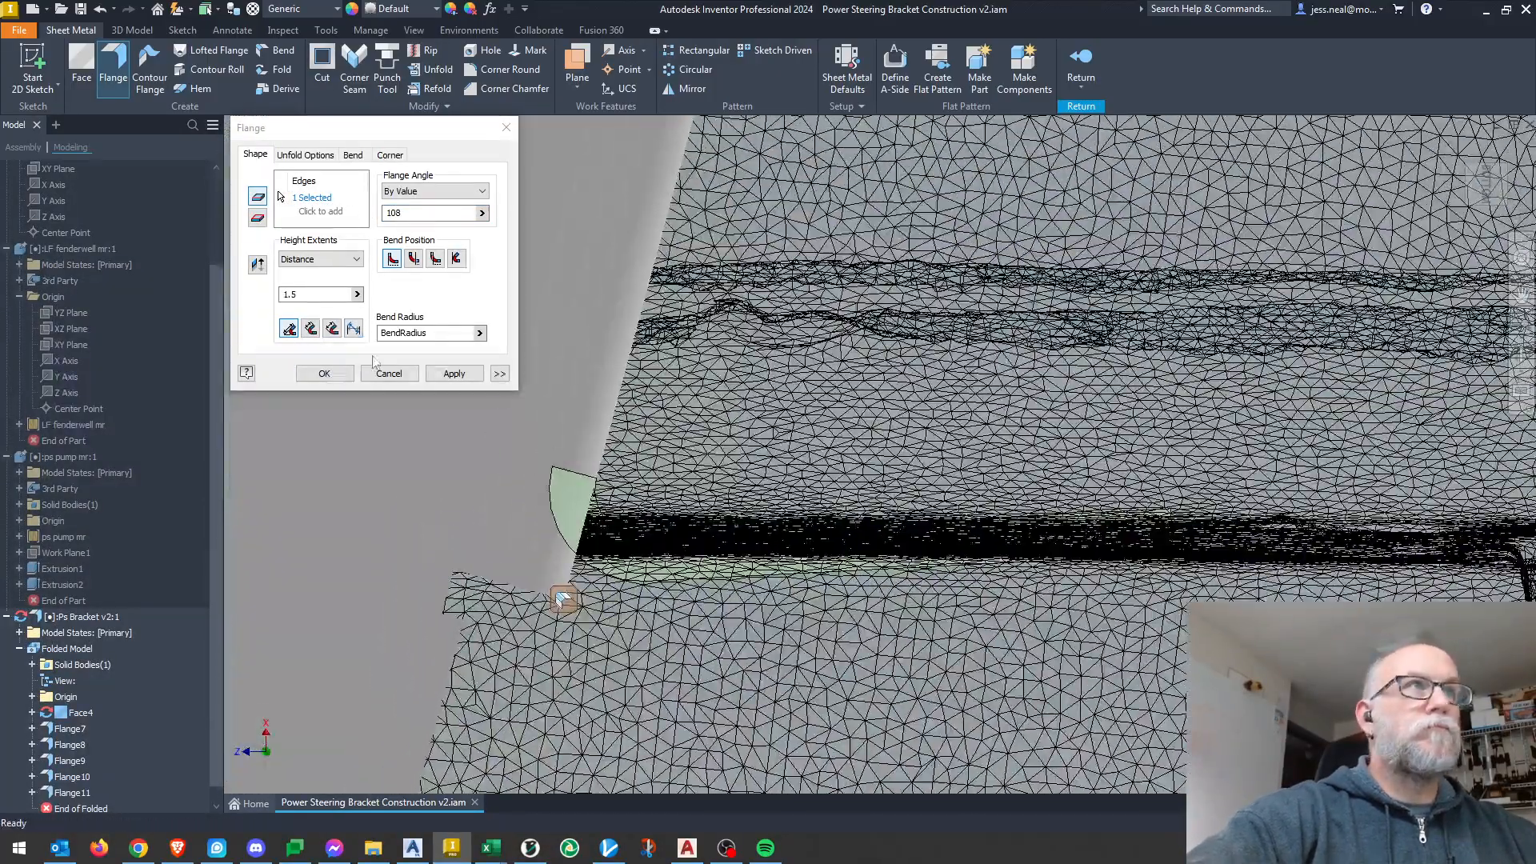
pyautogui.press('BackSpace')
pyautogui.press('BackSpace')
pyautogui.write('.6')
pyautogui.press('BackSpace')
pyautogui.press('BackSpace')
pyautogui.write('06')
pyautogui.click(324, 373)
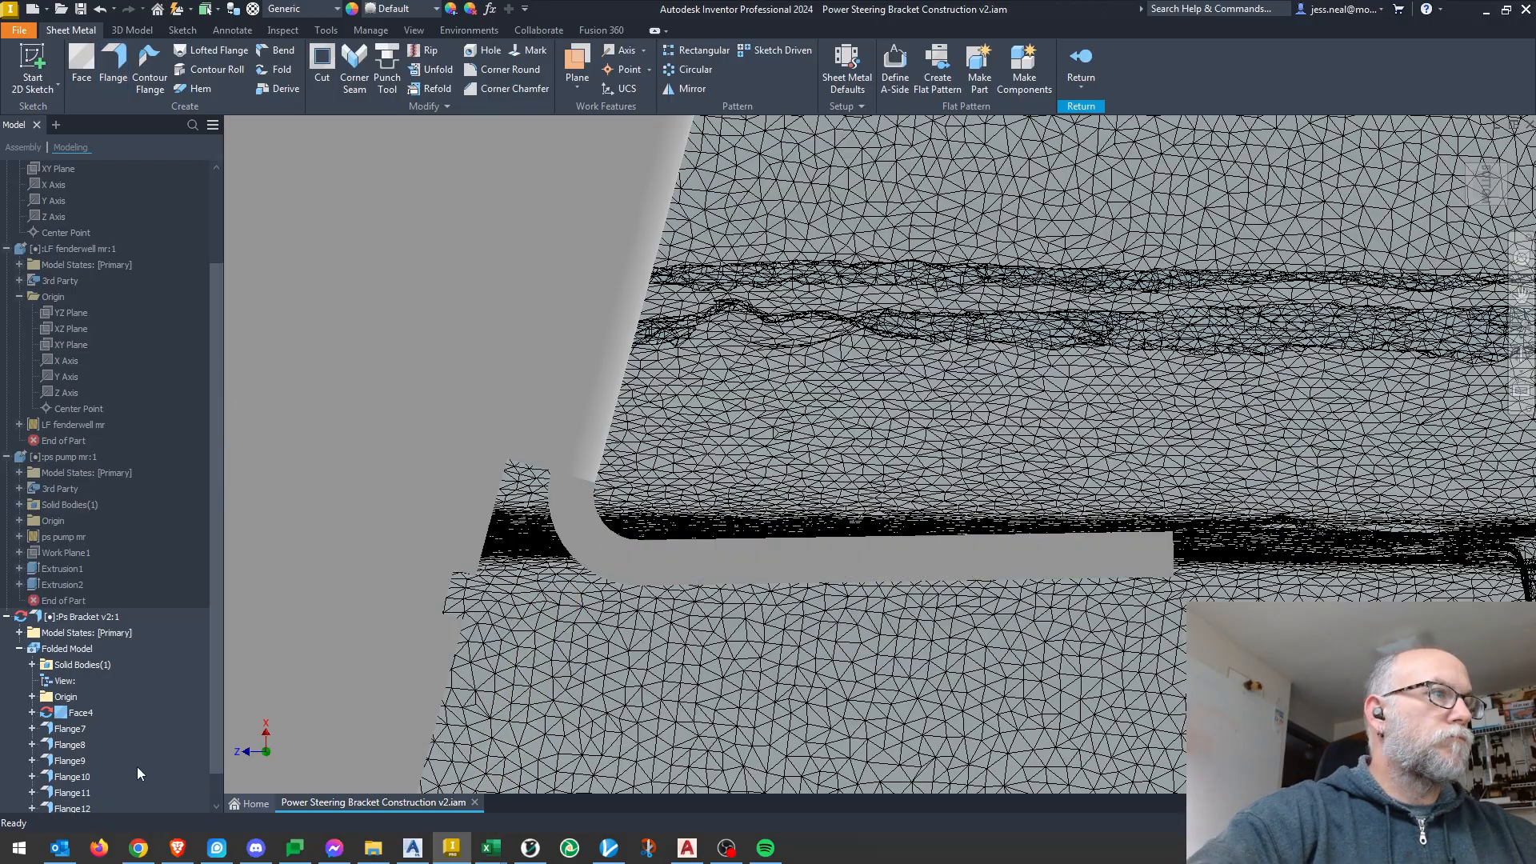
# Refine the tapered side flange and its adjoining end flange for fit against the fenderwell, and return to the assembly.
pyautogui.scroll(-8, 589, 592)
pyautogui.keyDown('shift'); pyautogui.moveTo(590, 592); pyautogui.dragTo(744, 448, button='middle'); pyautogui.keyUp('shift')
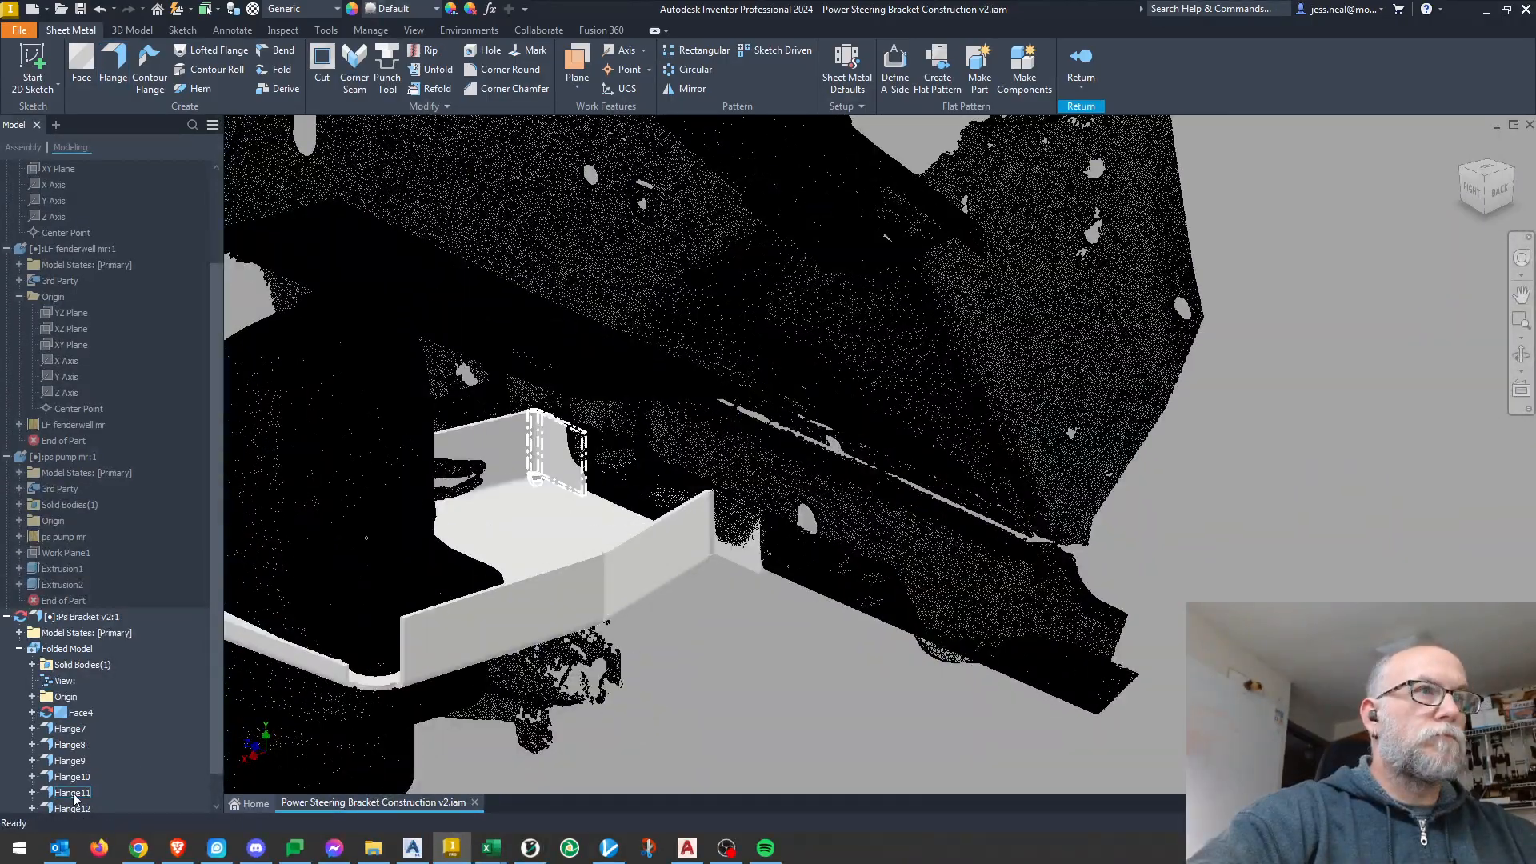
pyautogui.doubleClick(70, 728)
pyautogui.click(324, 373)
pyautogui.keyDown('shift'); pyautogui.moveTo(832, 608); pyautogui.dragTo(651, 558, button='middle'); pyautogui.keyUp('shift')
pyautogui.scroll(-1, 80, 752)
pyautogui.doubleClick(74, 776)
pyautogui.press('Return')
pyautogui.keyDown('shift'); pyautogui.moveTo(951, 480); pyautogui.dragTo(360, 416, button='middle'); pyautogui.keyUp('shift')
pyautogui.click(1082, 57)
# Reopen the bracket, re-edit the 82-degree end flange for fit against the fenderwell, and return to the assembly.
pyautogui.keyDown('shift'); pyautogui.moveTo(856, 552); pyautogui.dragTo(880, 504, button='middle'); pyautogui.keyUp('shift')
pyautogui.scroll(3, 712, 498)
pyautogui.doubleClick(712, 498)
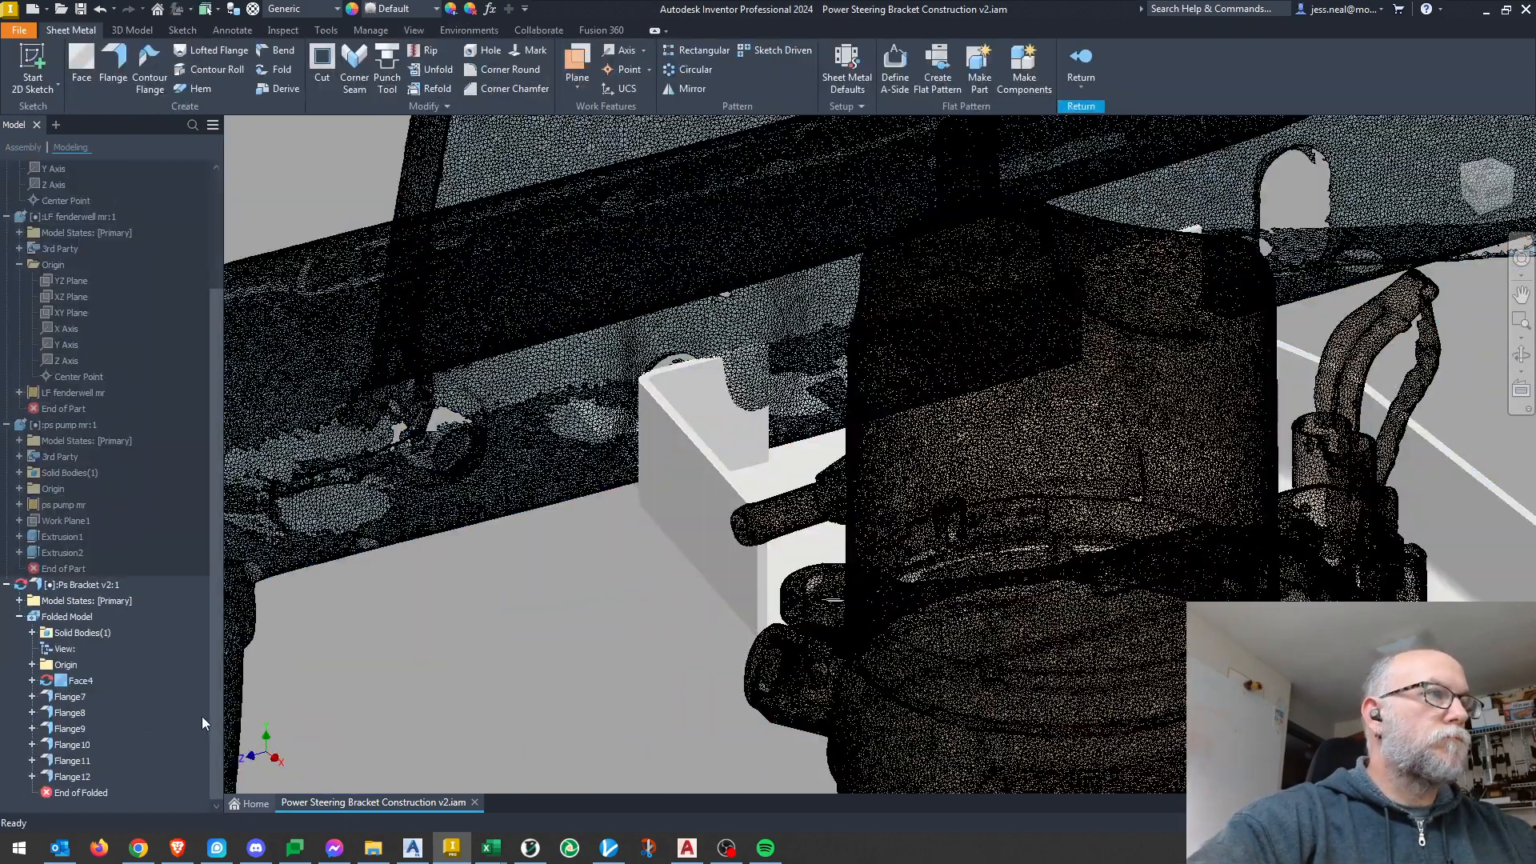
pyautogui.doubleClick(71, 762)
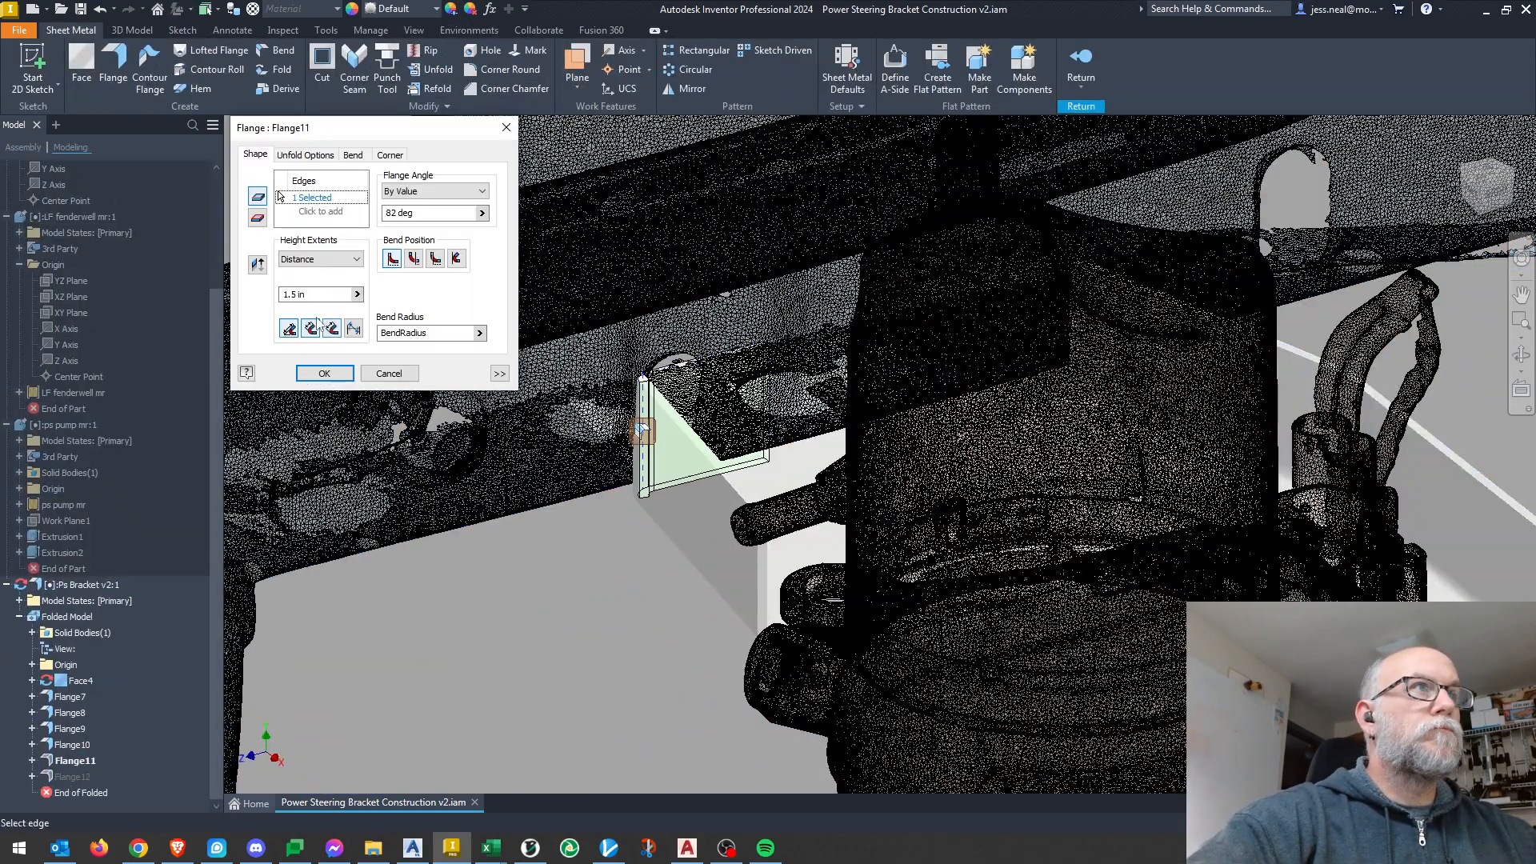
pyautogui.click(323, 374)
pyautogui.keyDown('shift'); pyautogui.moveTo(576, 480); pyautogui.dragTo(840, 560, button='middle'); pyautogui.keyUp('shift')
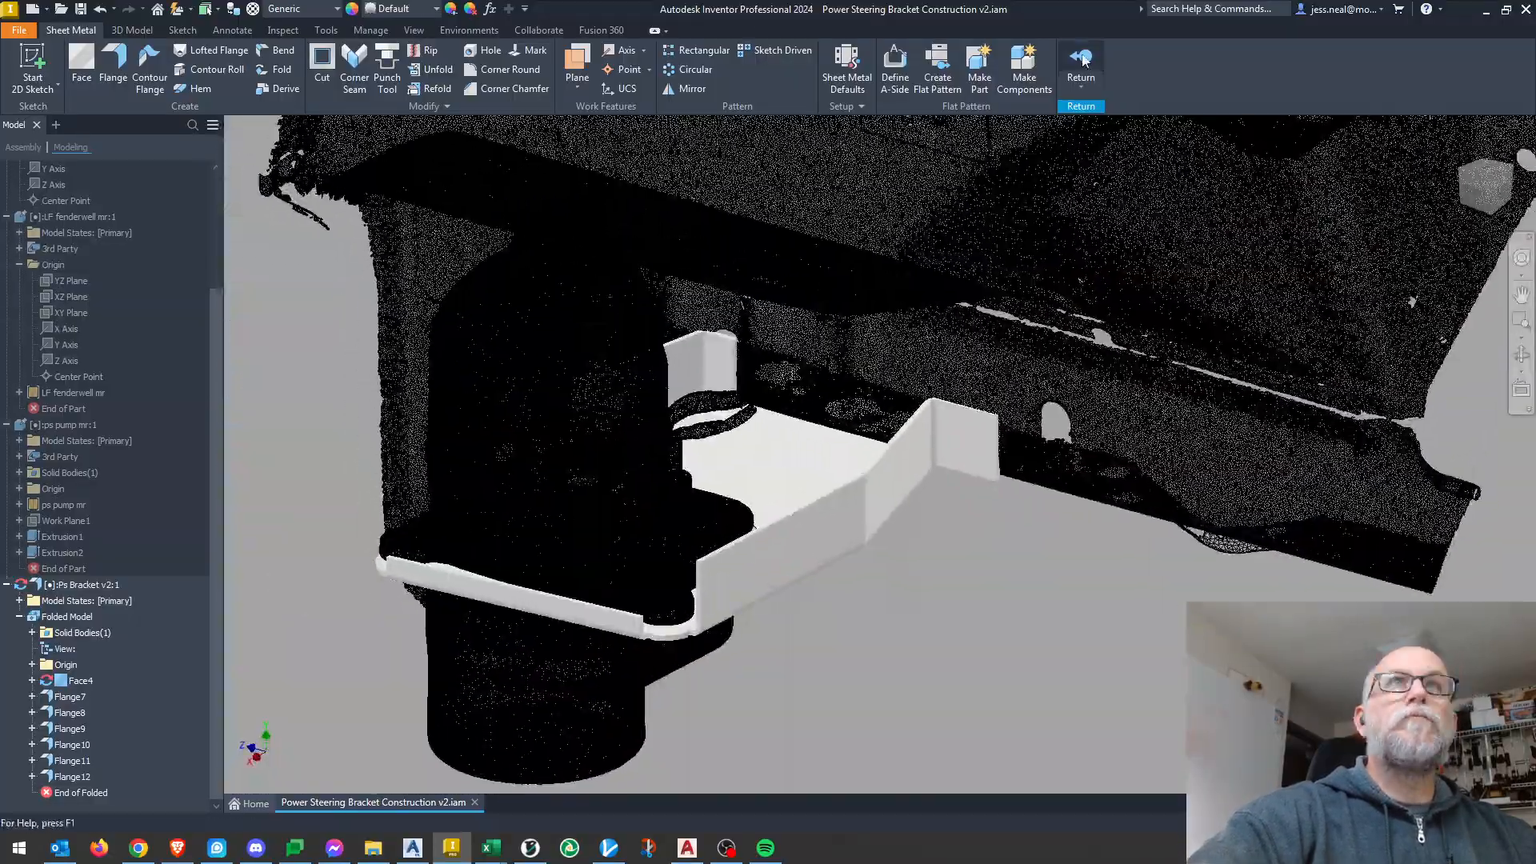
pyautogui.click(1081, 60)
# Create a new part from the inch Sheet Metal template and start a sketch on the XZ plane.
pyautogui.hotkey('ctrl', 'n')
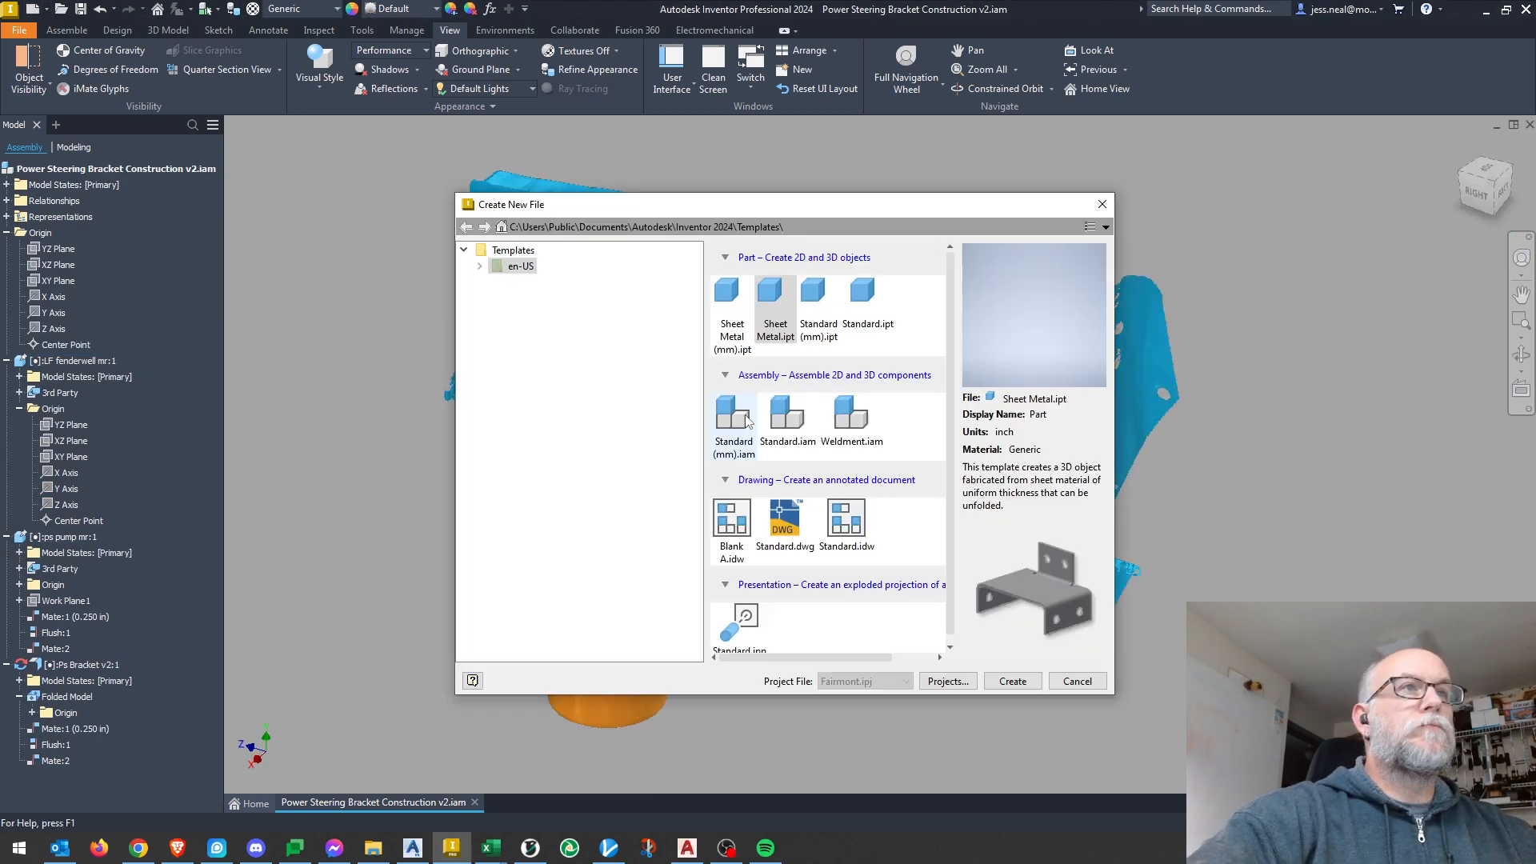
pyautogui.doubleClick(774, 311)
pyautogui.click(32, 69)
pyautogui.click(723, 422)
pyautogui.click(1512, 150)
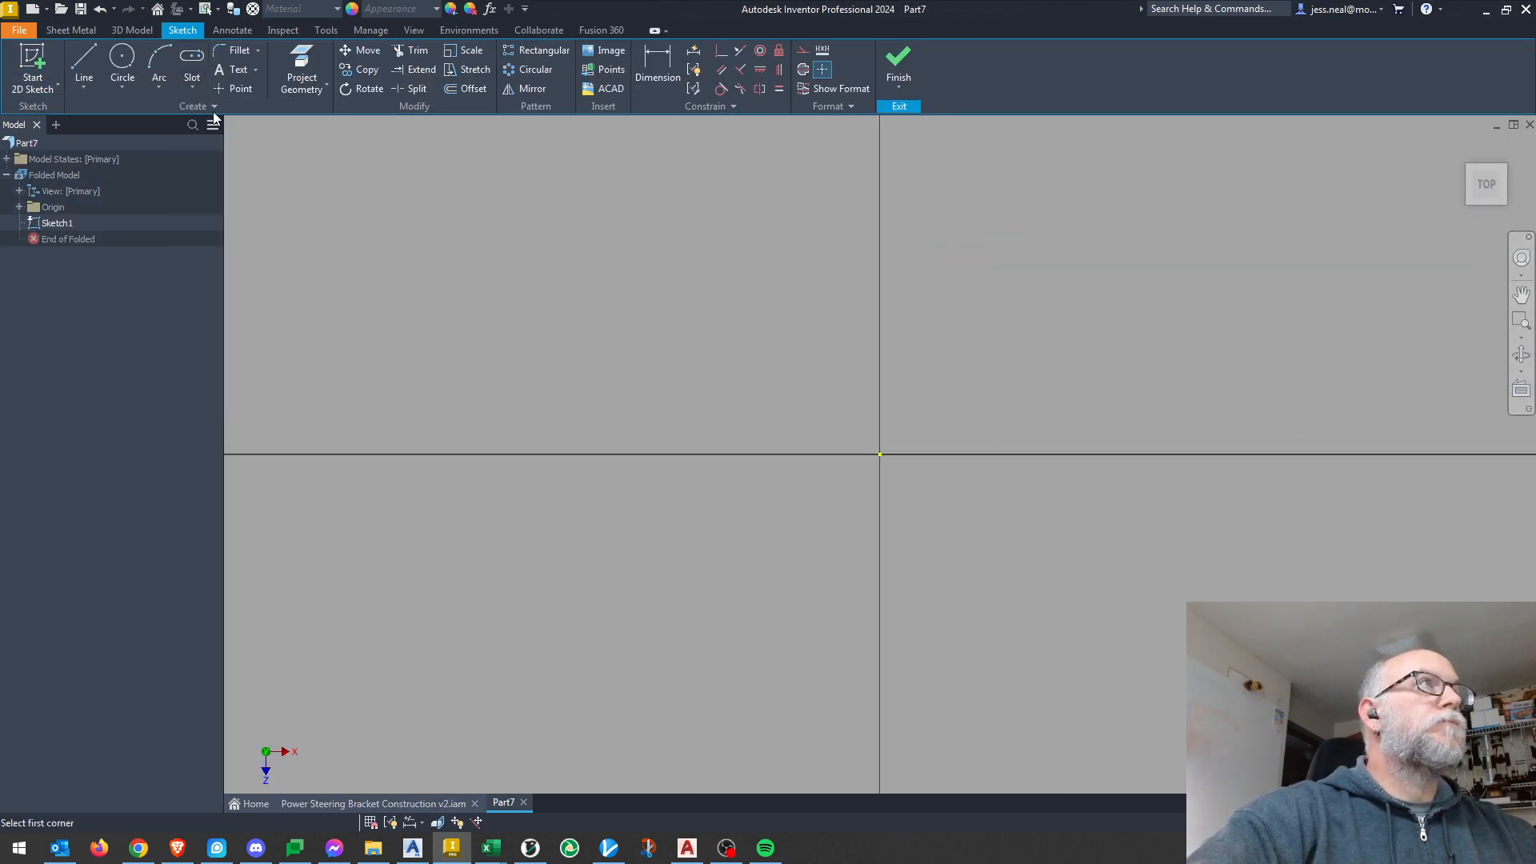
# Sketch a 6 in by 0.75 in rectangle with the midpoint of one short edge at the origin, and finish the sketch.
pyautogui.click(826, 463)
pyautogui.click(880, 454)
pyautogui.click(820, 452)
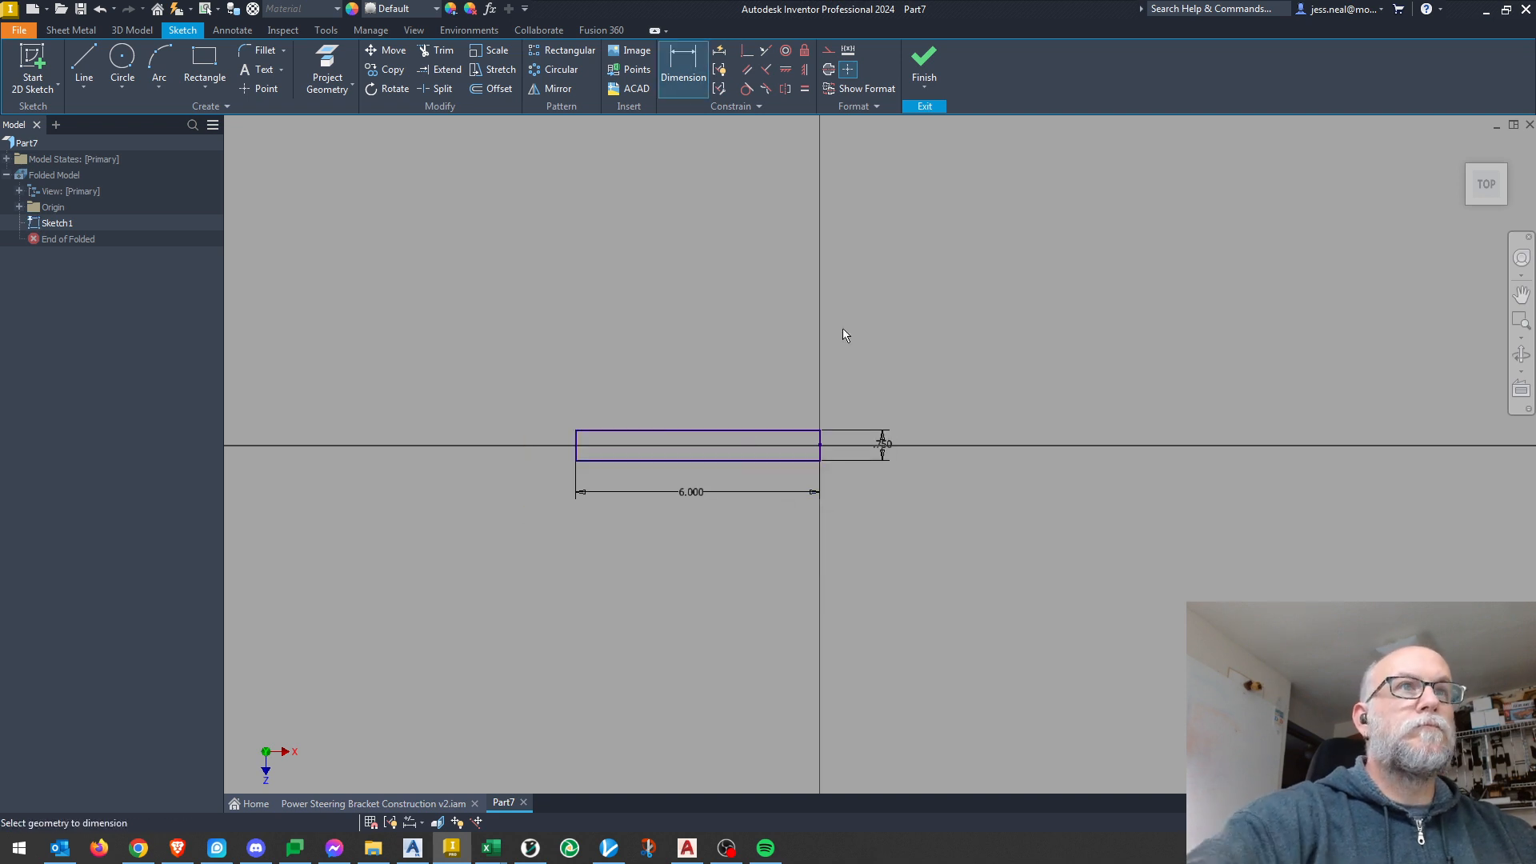
pyautogui.click(924, 64)
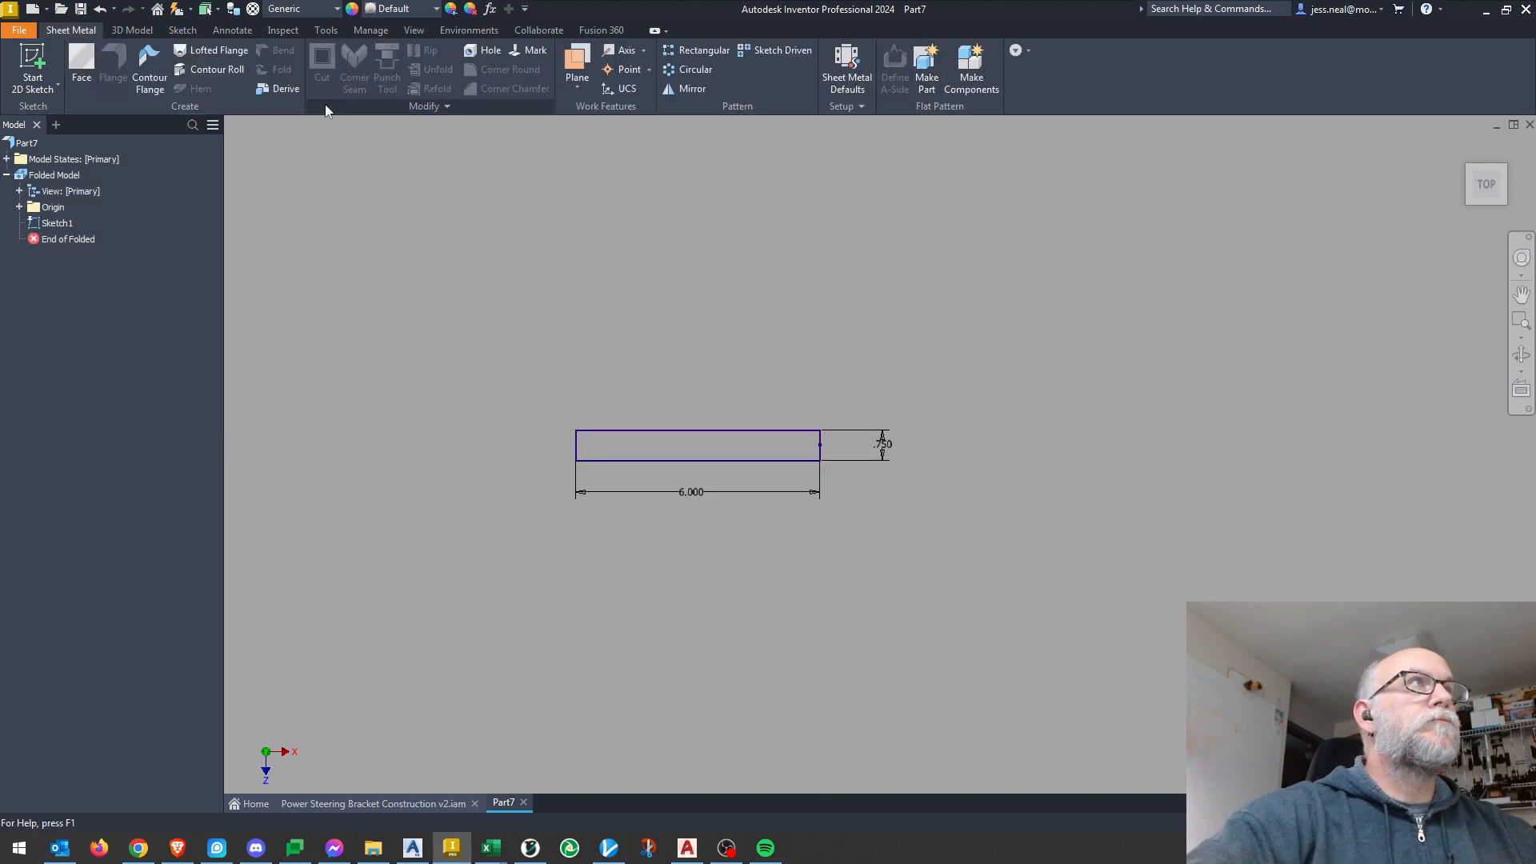
# Edit the Default sheet metal rule for a 0.105 in thickness and close the sheet metal defaults.
pyautogui.click(847, 68)
pyautogui.click(415, 172)
pyautogui.click(791, 616)
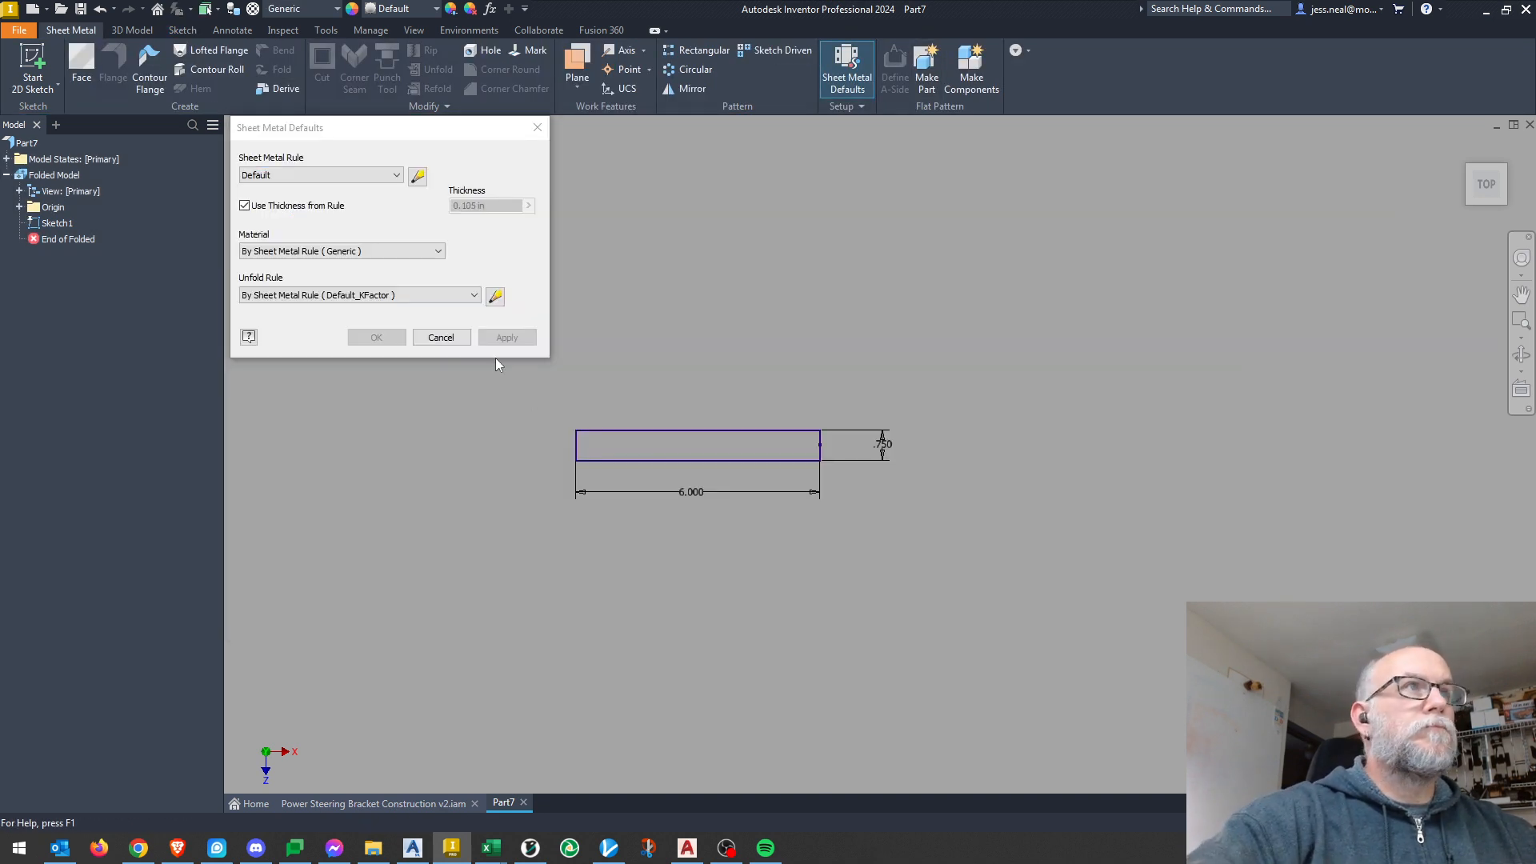
pyautogui.click(439, 337)
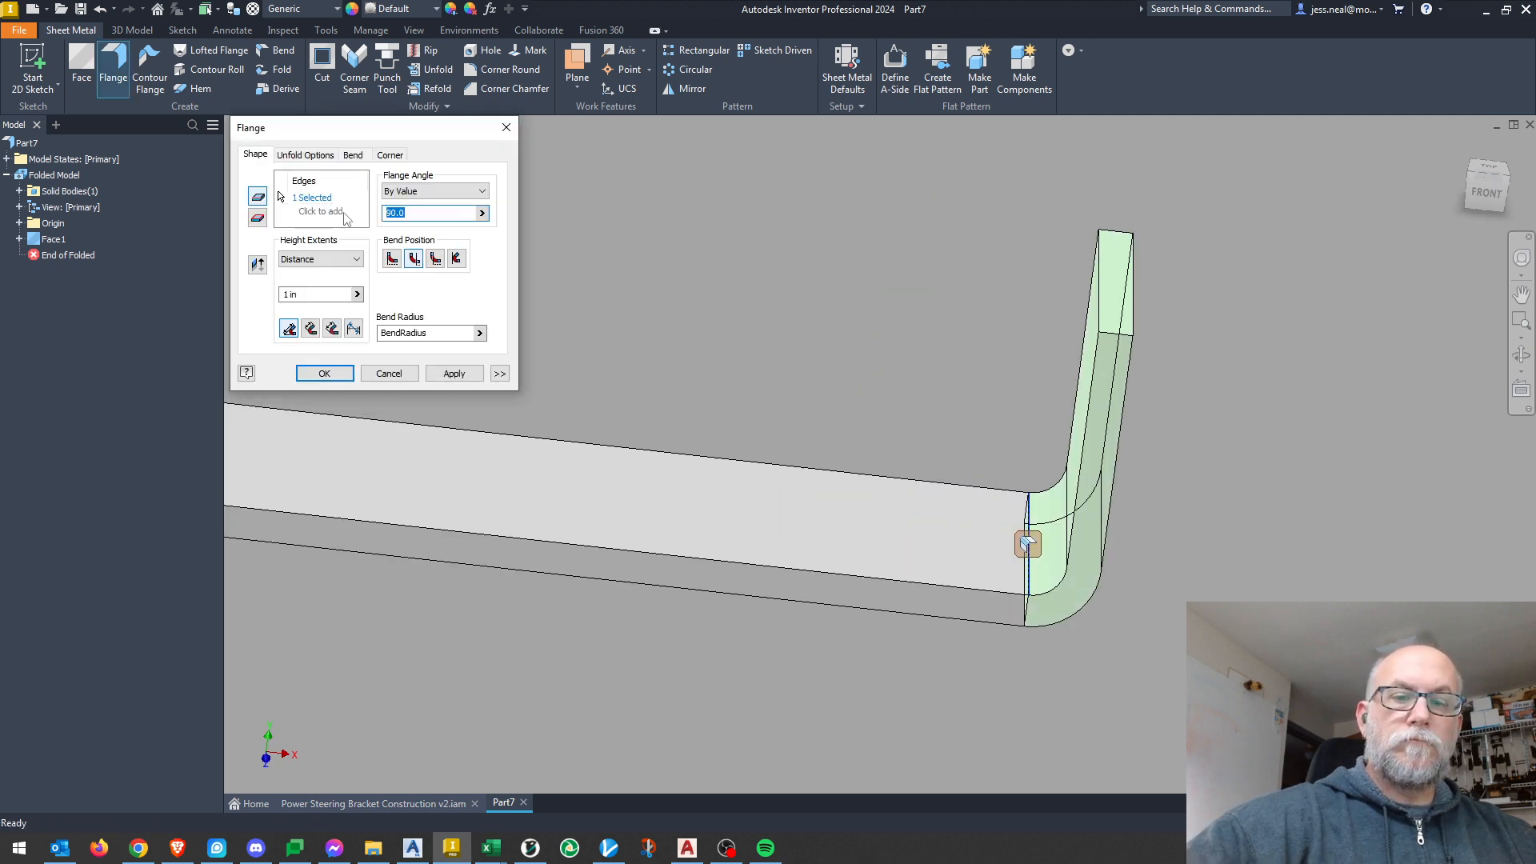
# Add a 1 in flange to each end of the strip, defining the 60-degree flange angle as a parameter named angle.
pyautogui.write('60')
pyautogui.press('Return')
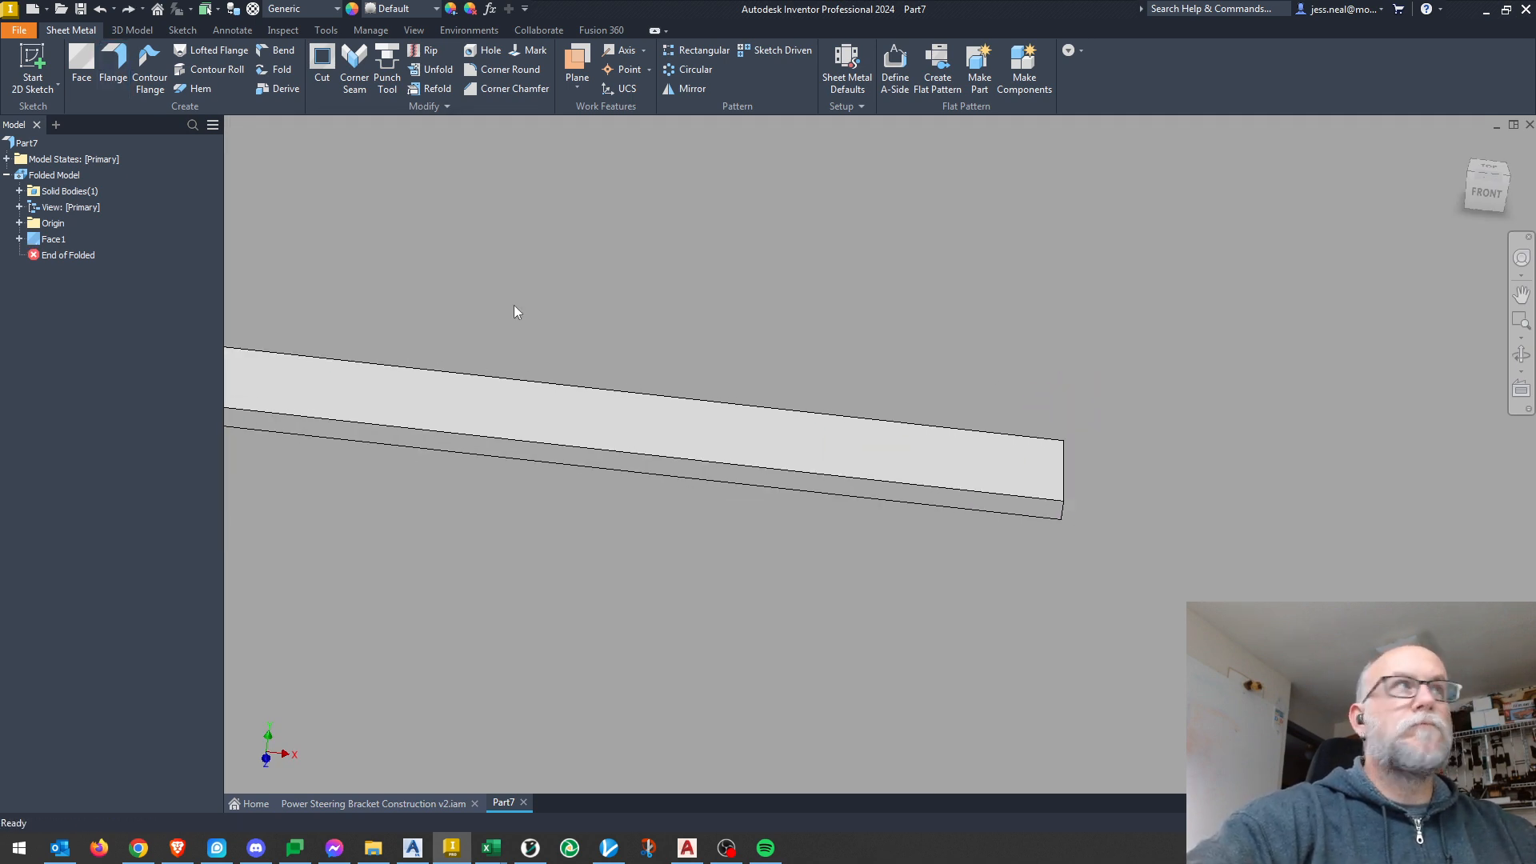
pyautogui.press('Return')
pyautogui.click(1048, 445)
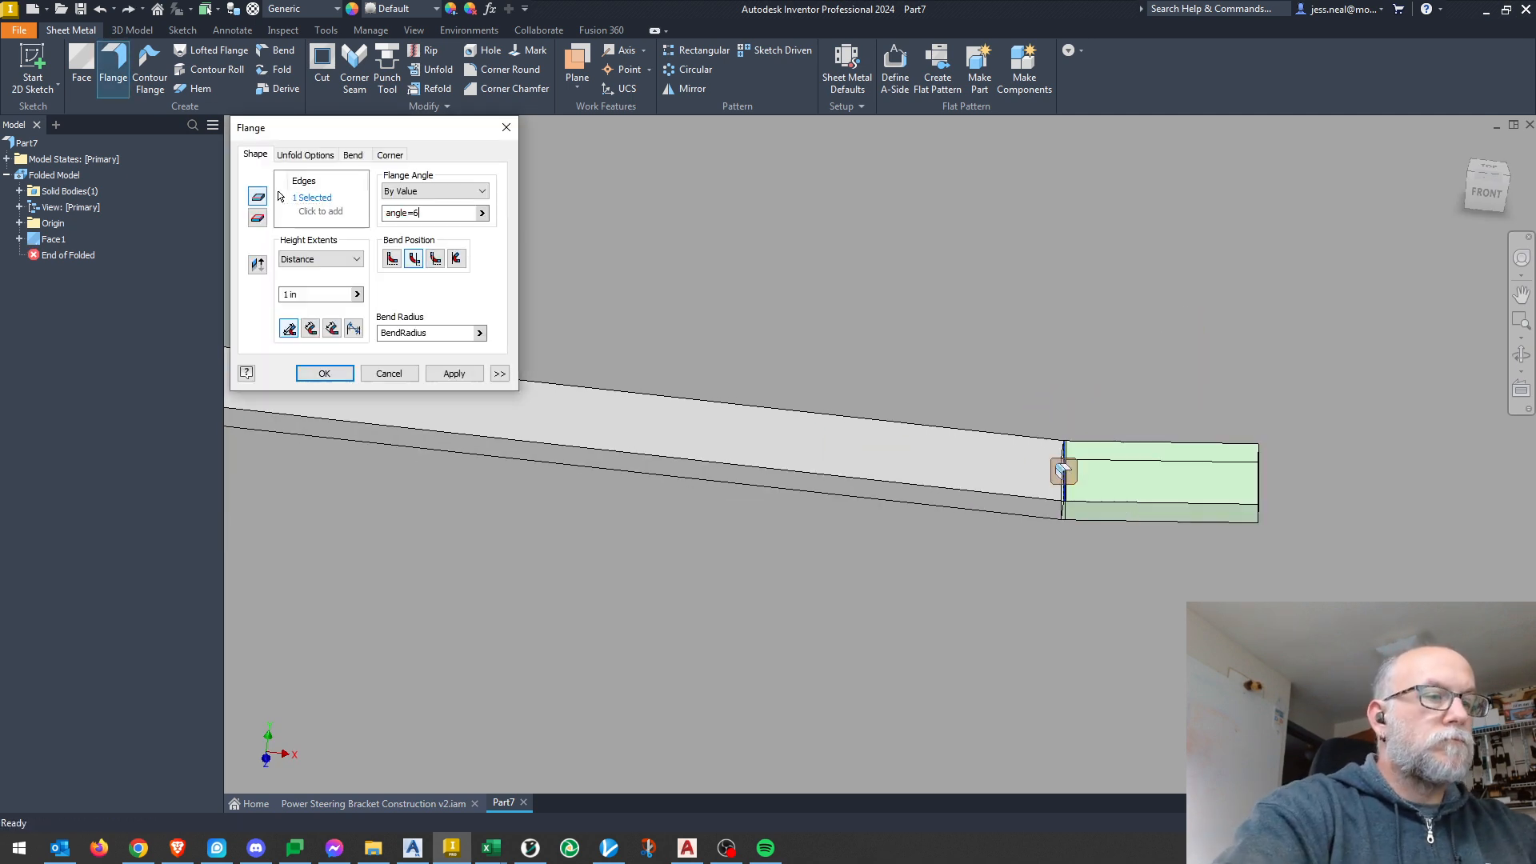
pyautogui.click(324, 374)
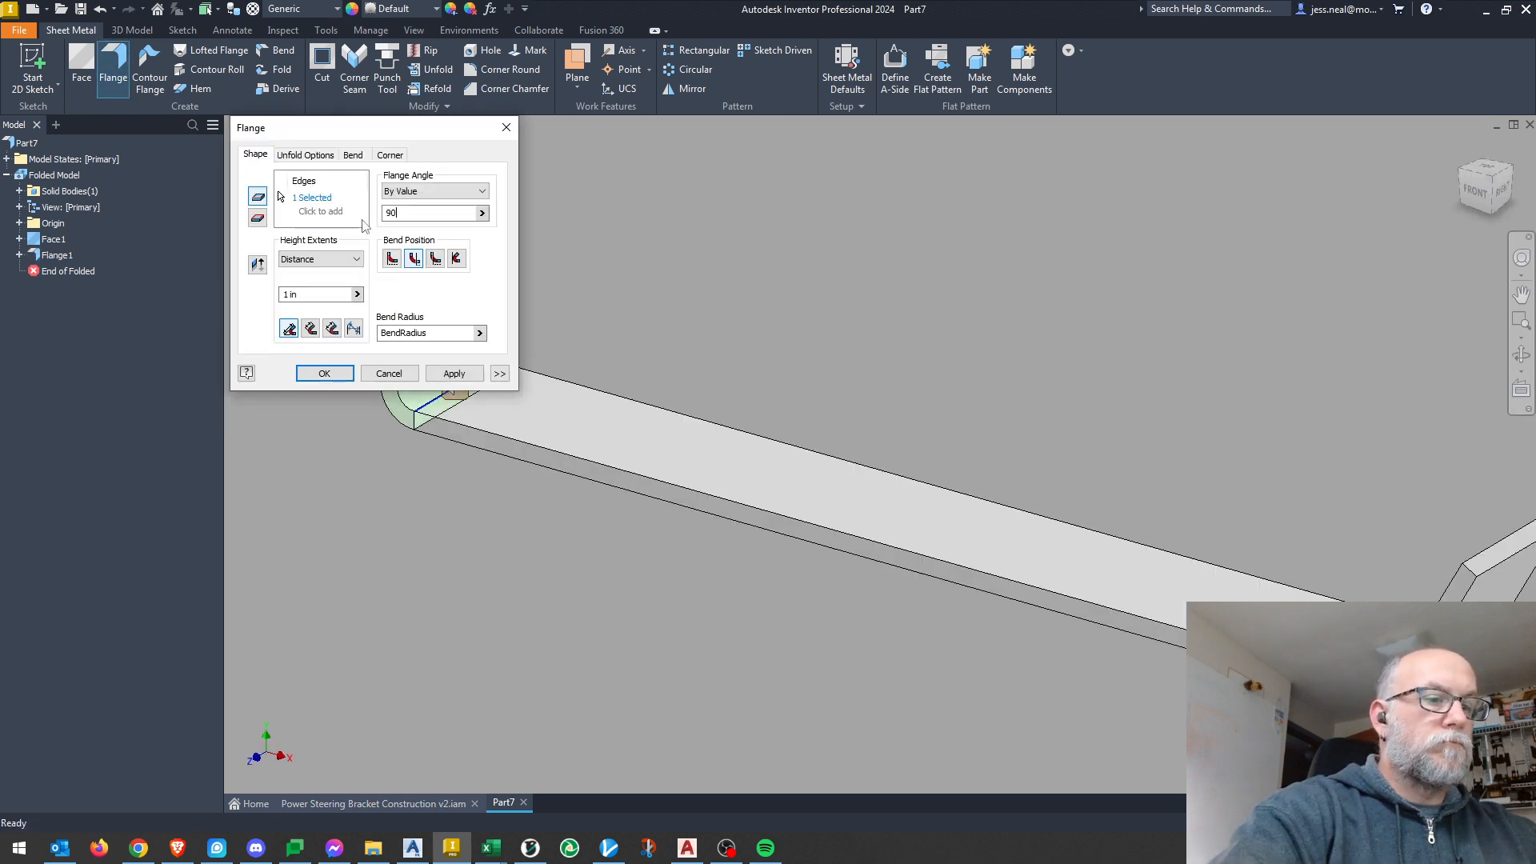
pyautogui.click(324, 374)
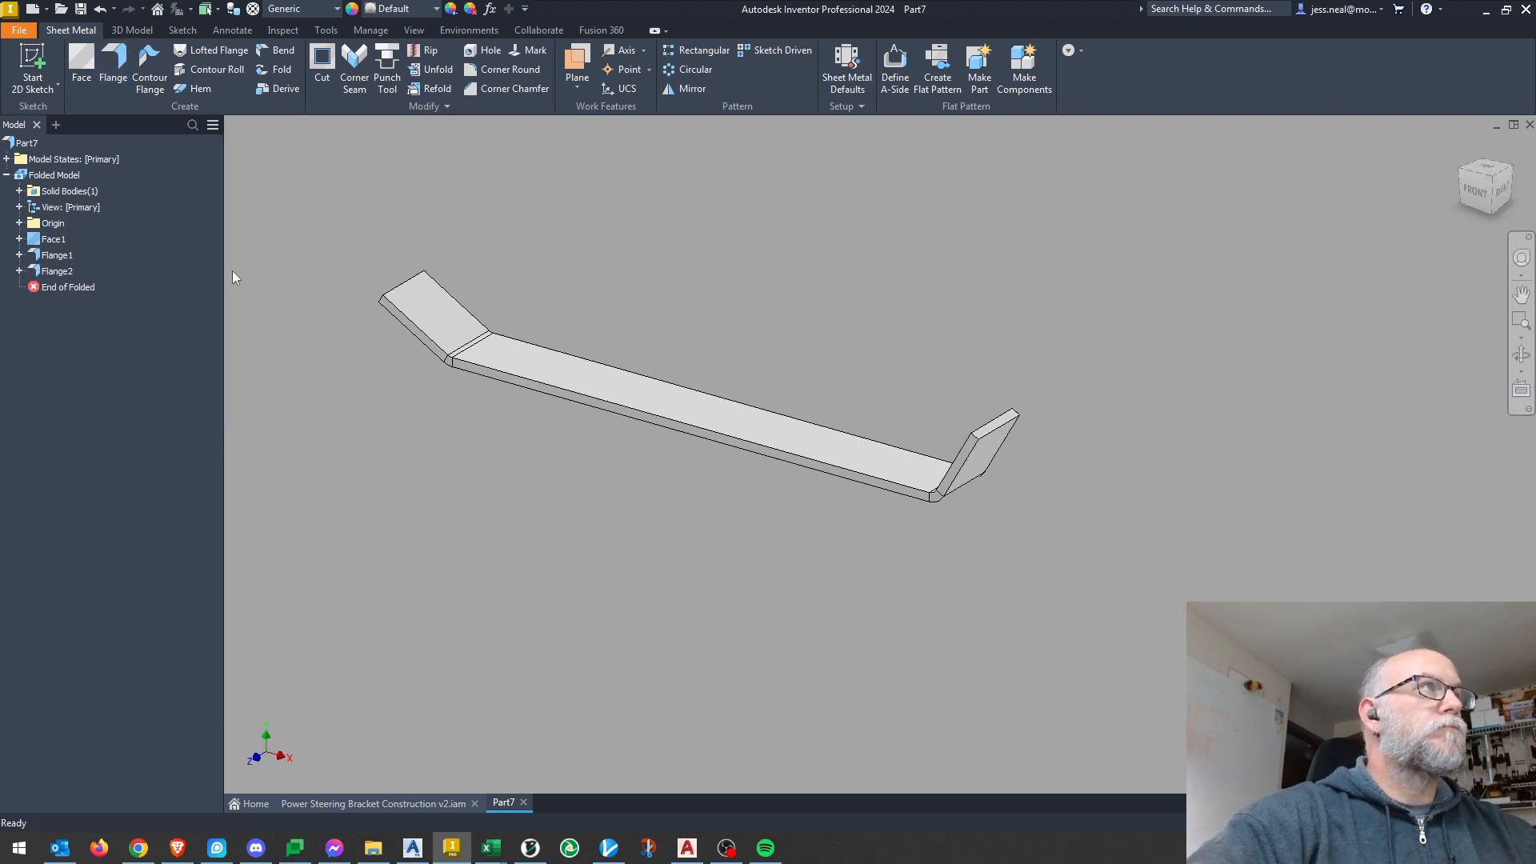
pyautogui.doubleClick(56, 271)
# Round the outer corners of both end flanges and add a concentric through hole on one, with its diameter defined as holedia=.27.
pyautogui.click(510, 69)
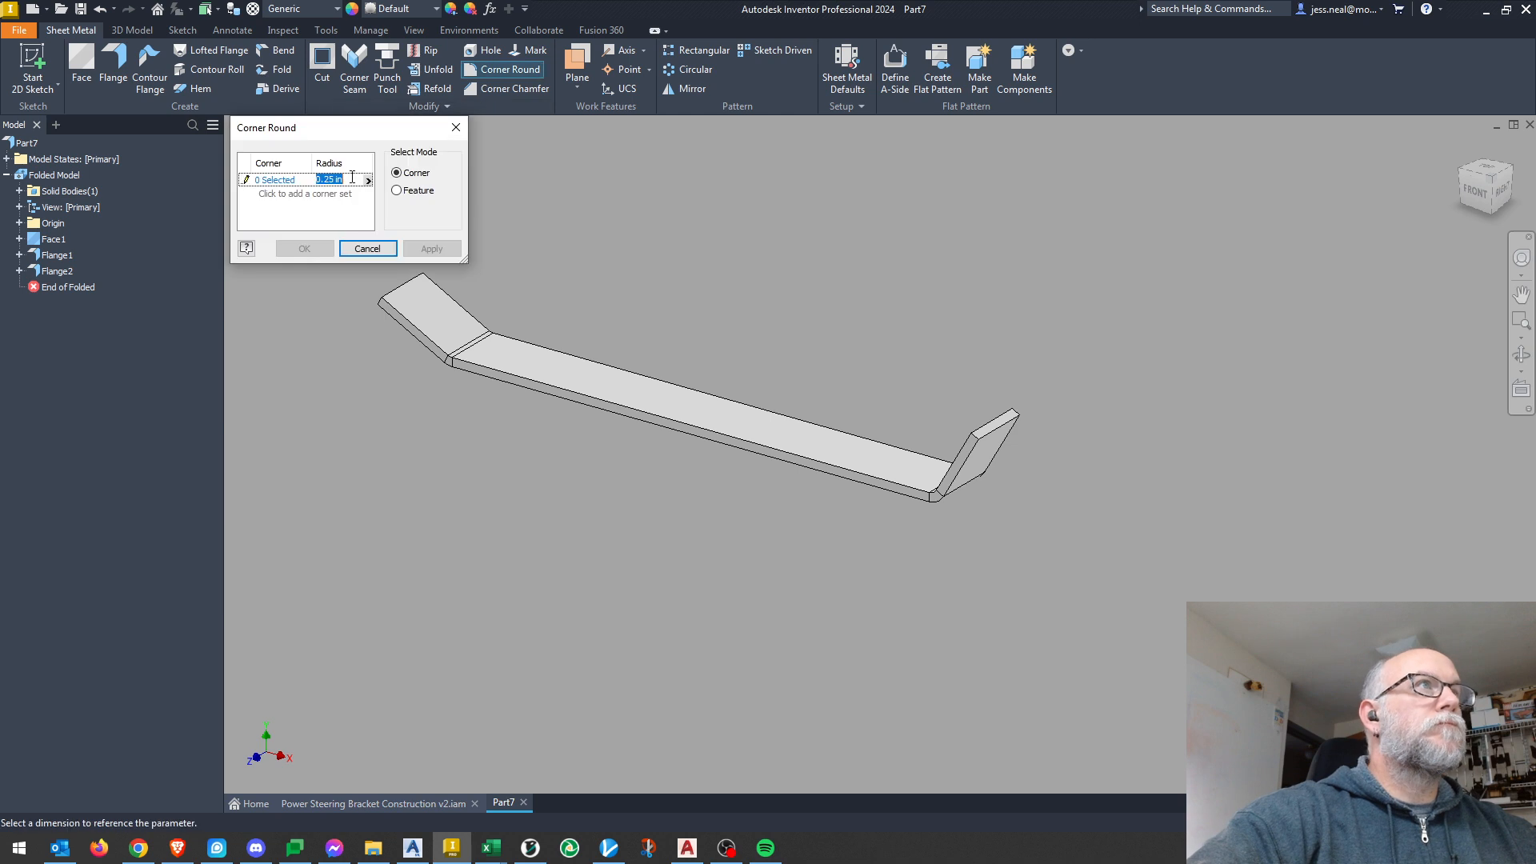
pyautogui.click(297, 248)
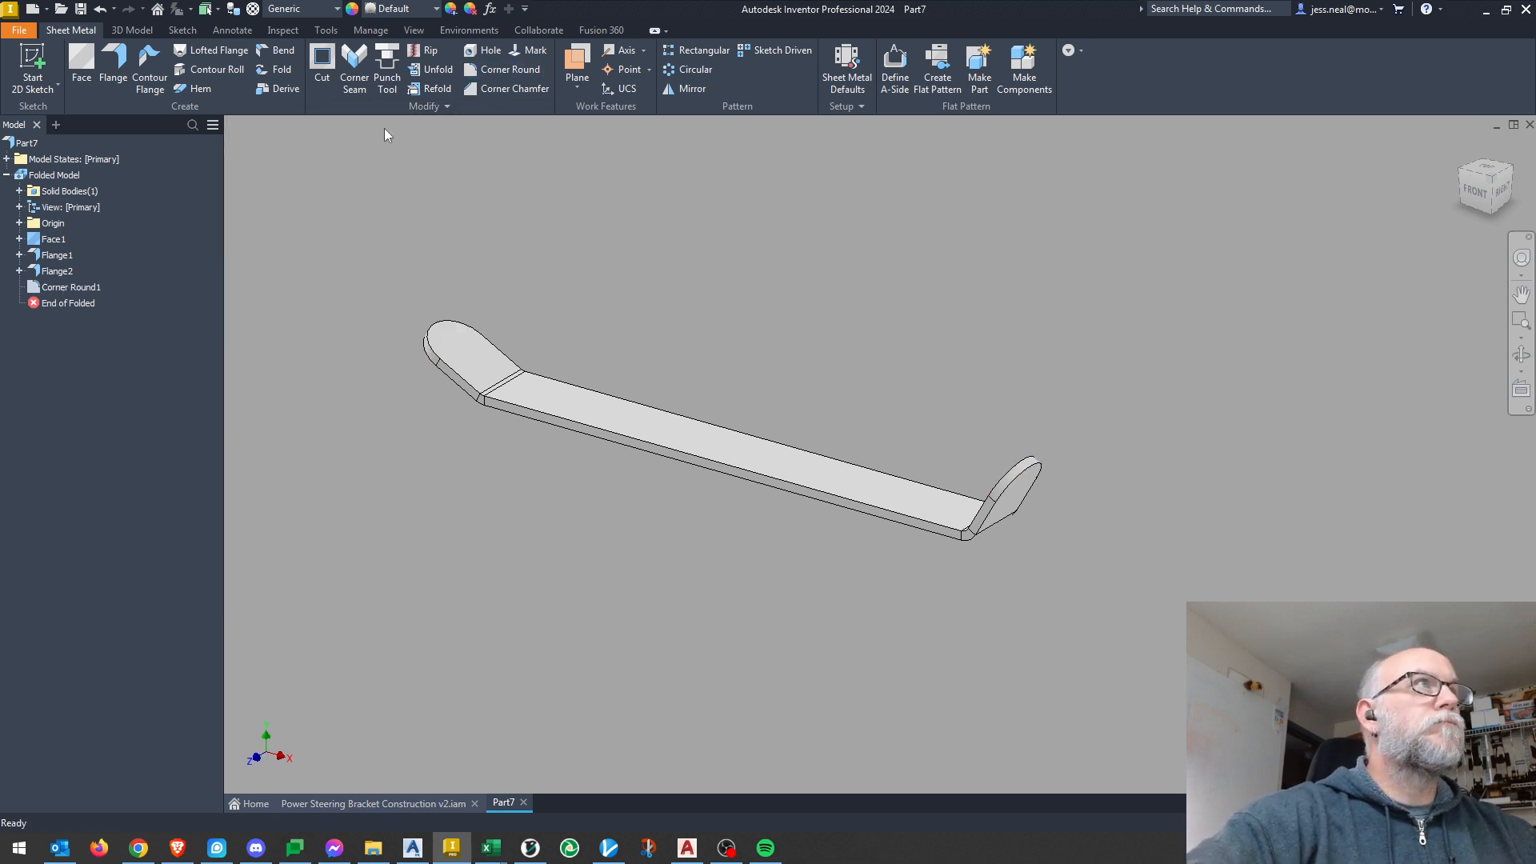
pyautogui.click(488, 51)
pyautogui.click(621, 321)
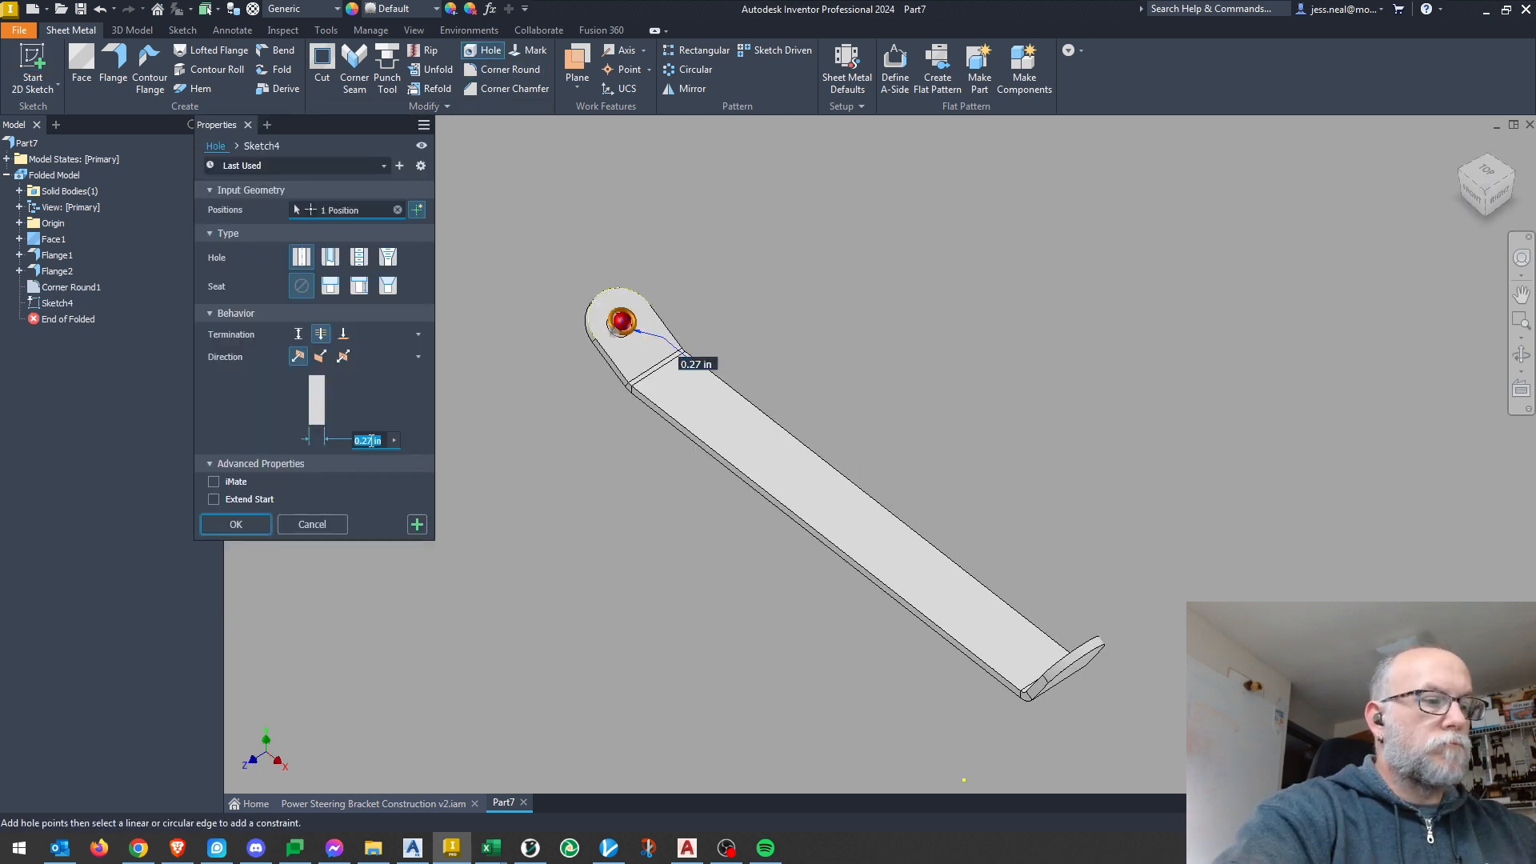
pyautogui.write('holedia=.27')
pyautogui.press('Return')
# Add a matching through hole on the other end flange, with its diameter set to the holedia parameter.
pyautogui.keyDown('shift'); pyautogui.moveTo(553, 458); pyautogui.dragTo(862, 420, button='middle'); pyautogui.keyUp('shift')
pyautogui.scroll(-1, 993, 399)
pyautogui.click(482, 50)
pyautogui.click(871, 470)
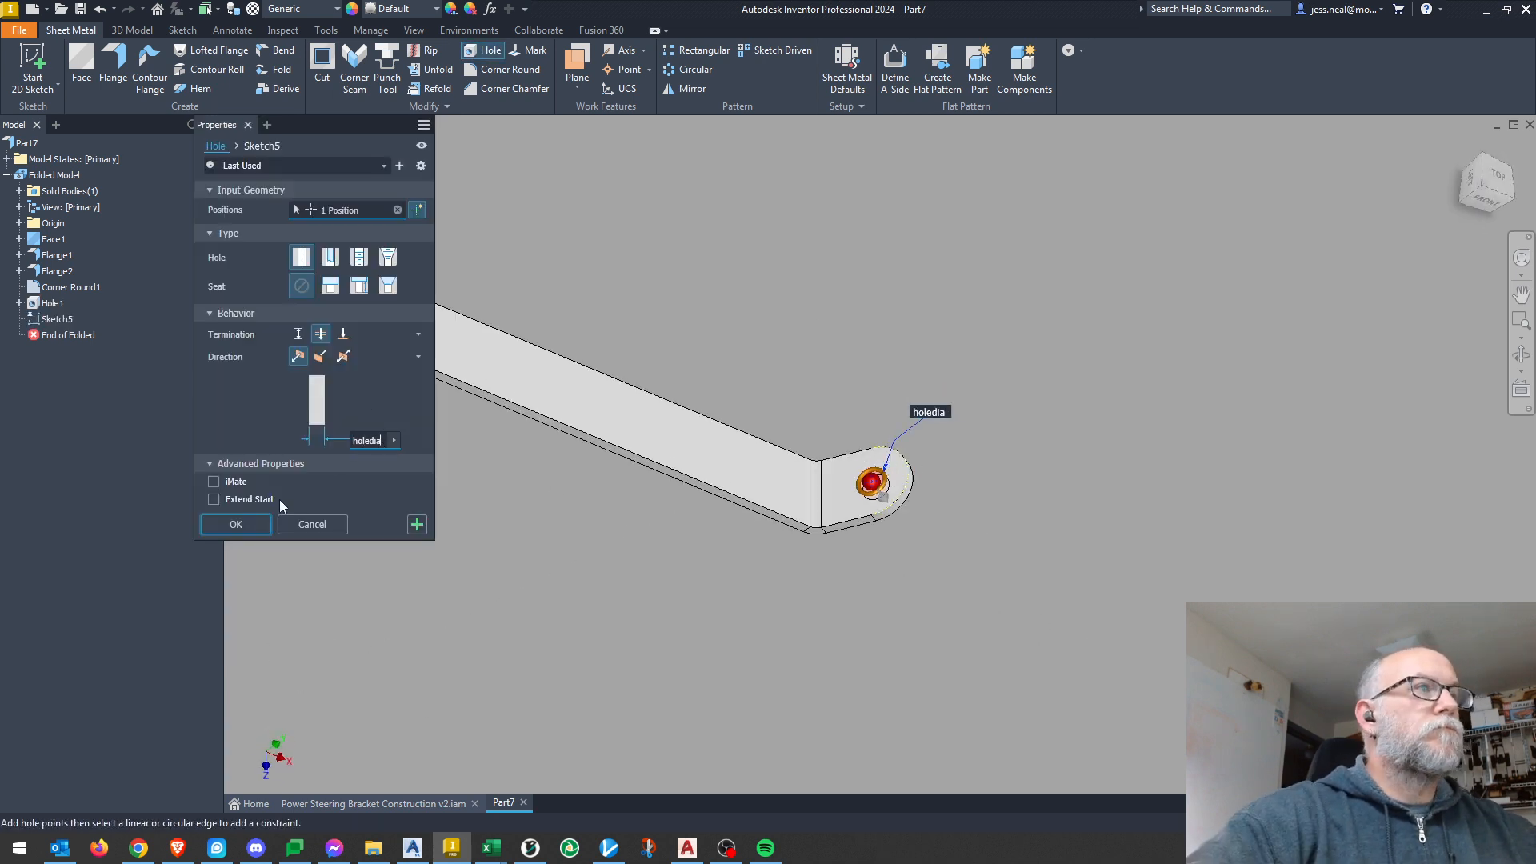
pyautogui.click(235, 524)
# Save the brace part as Ps Bracket upper brace v2.ipt in the Power Steering folder.
pyautogui.moveTo(560, 400); pyautogui.dragTo(667, 444, button='middle')
pyautogui.click(80, 9)
pyautogui.click(604, 222)
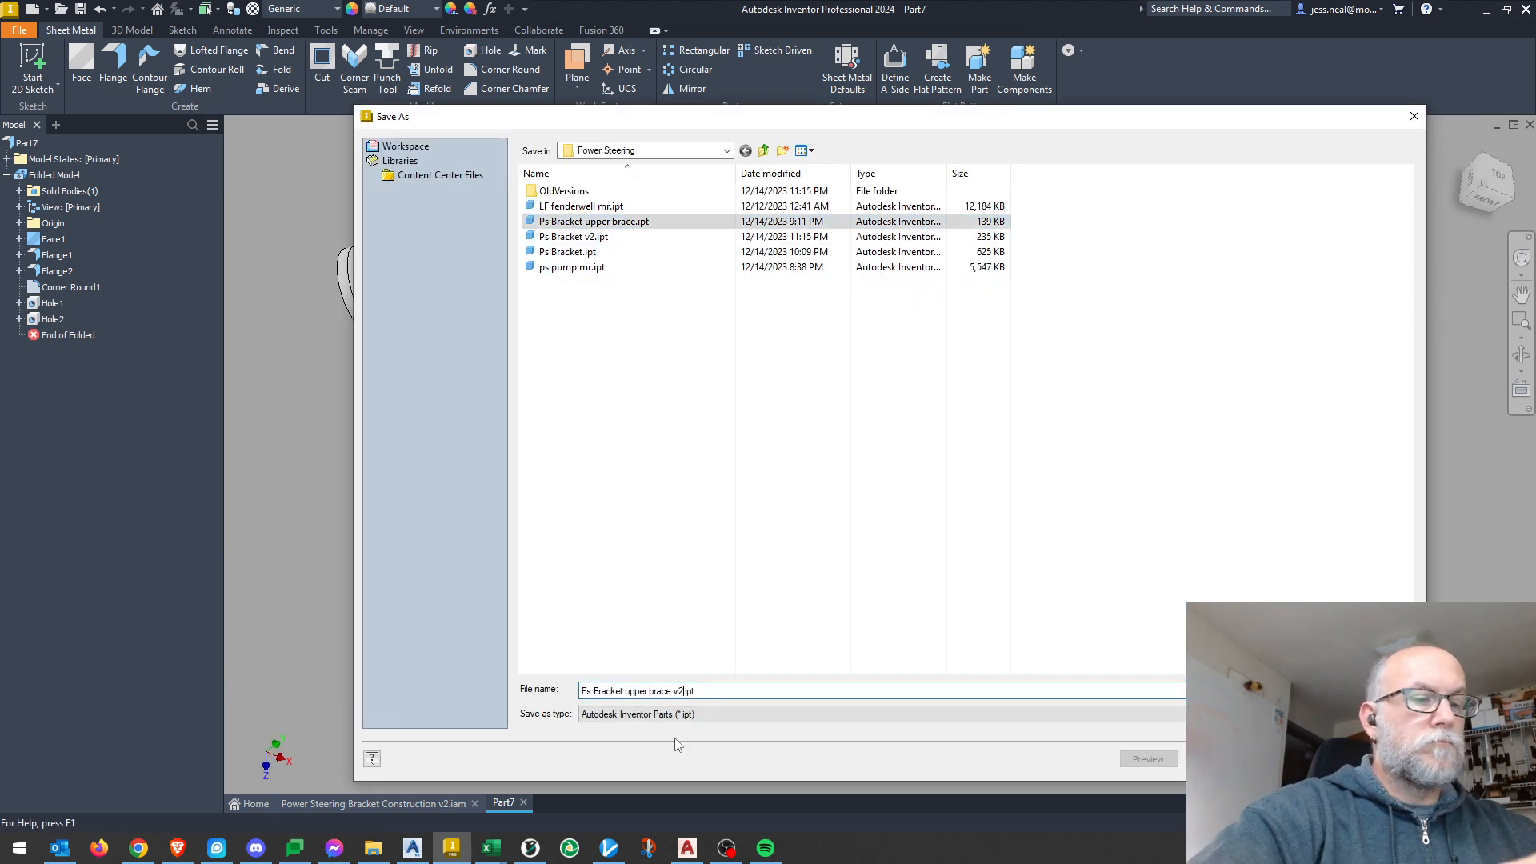
pyautogui.press('Return')
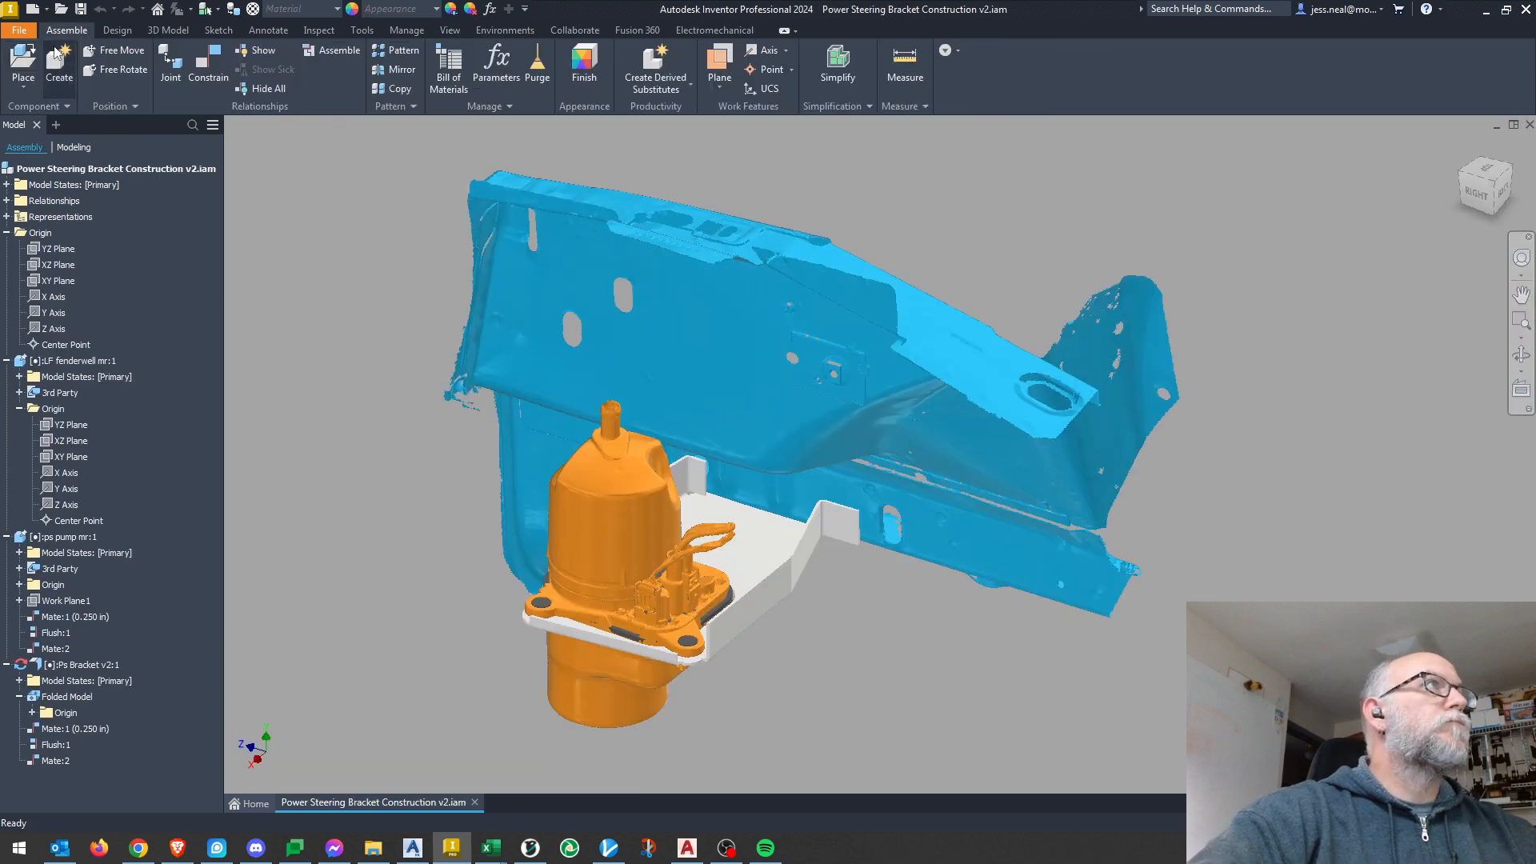
# Place the upper brace v2 part in the bracket assembly and mate its lower flange to the bracket's face.
pyautogui.press('p')
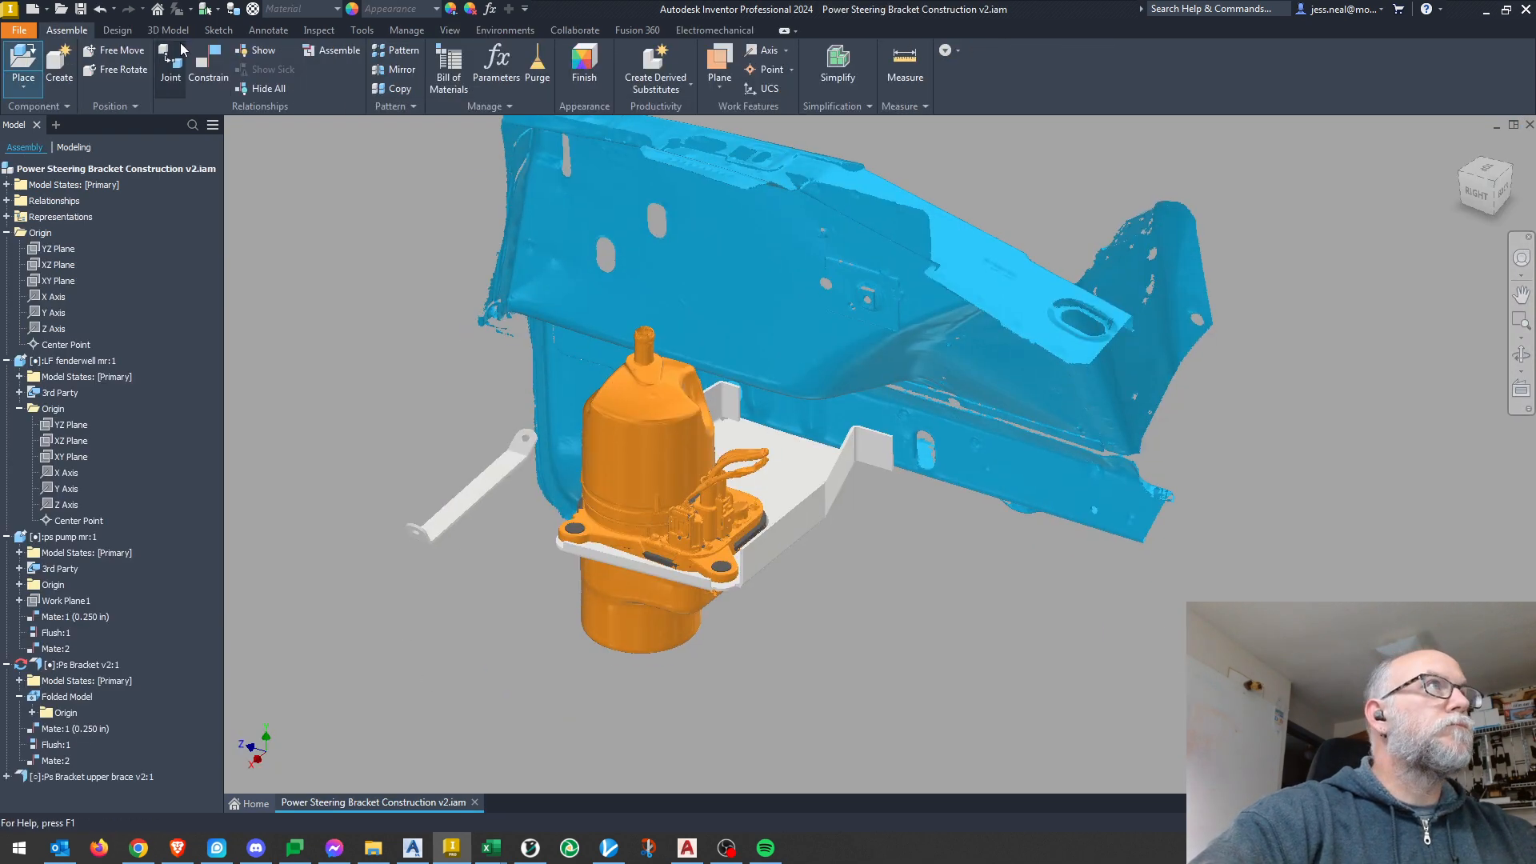
pyautogui.press('c')
pyautogui.scroll(2, 636, 560)
pyautogui.keyDown('shift'); pyautogui.moveTo(697, 520); pyautogui.dragTo(620, 579, button='middle'); pyautogui.keyUp('shift')
pyautogui.press('Escape')
# Position the brace beside the pump, start a sketch on the bracket face, and place a point near the brace's lower hole.
pyautogui.click(637, 616)
pyautogui.scroll(3, 619, 580)
pyautogui.moveTo(619, 586); pyautogui.dragTo(635, 600)
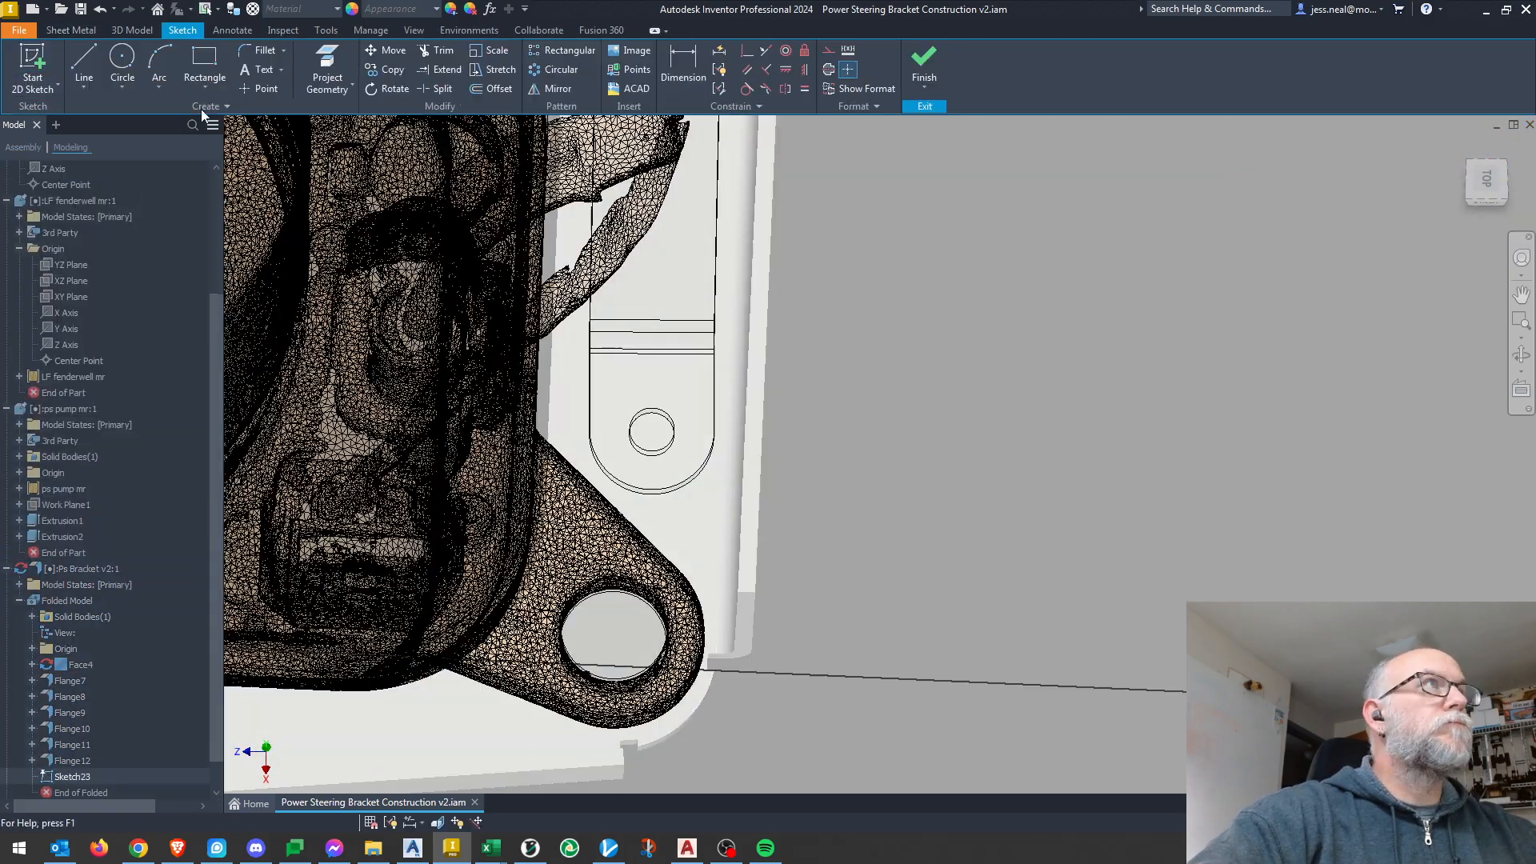
pyautogui.click(1494, 182)
pyautogui.scroll(8, 705, 493)
pyautogui.click(670, 402)
pyautogui.scroll(-3, 714, 414)
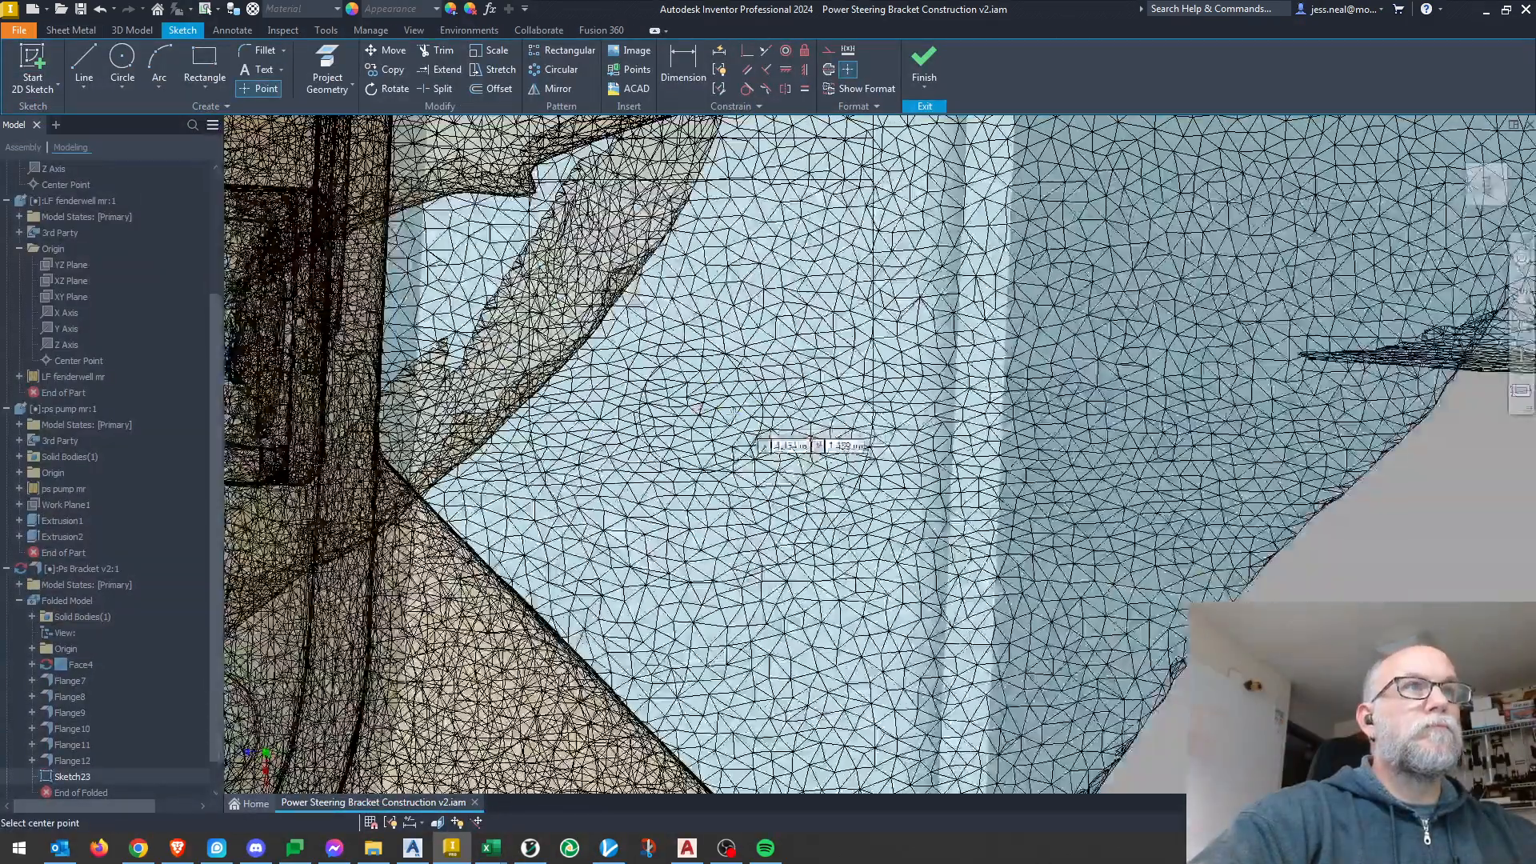
# Dimension the sketched point 0.450 in from the bracket's straight side-flange edge.
pyautogui.press('d')
pyautogui.scroll(-5, 922, 442)
pyautogui.click(842, 559)
pyautogui.click(913, 600)
pyautogui.click(874, 636)
pyautogui.write('.450')
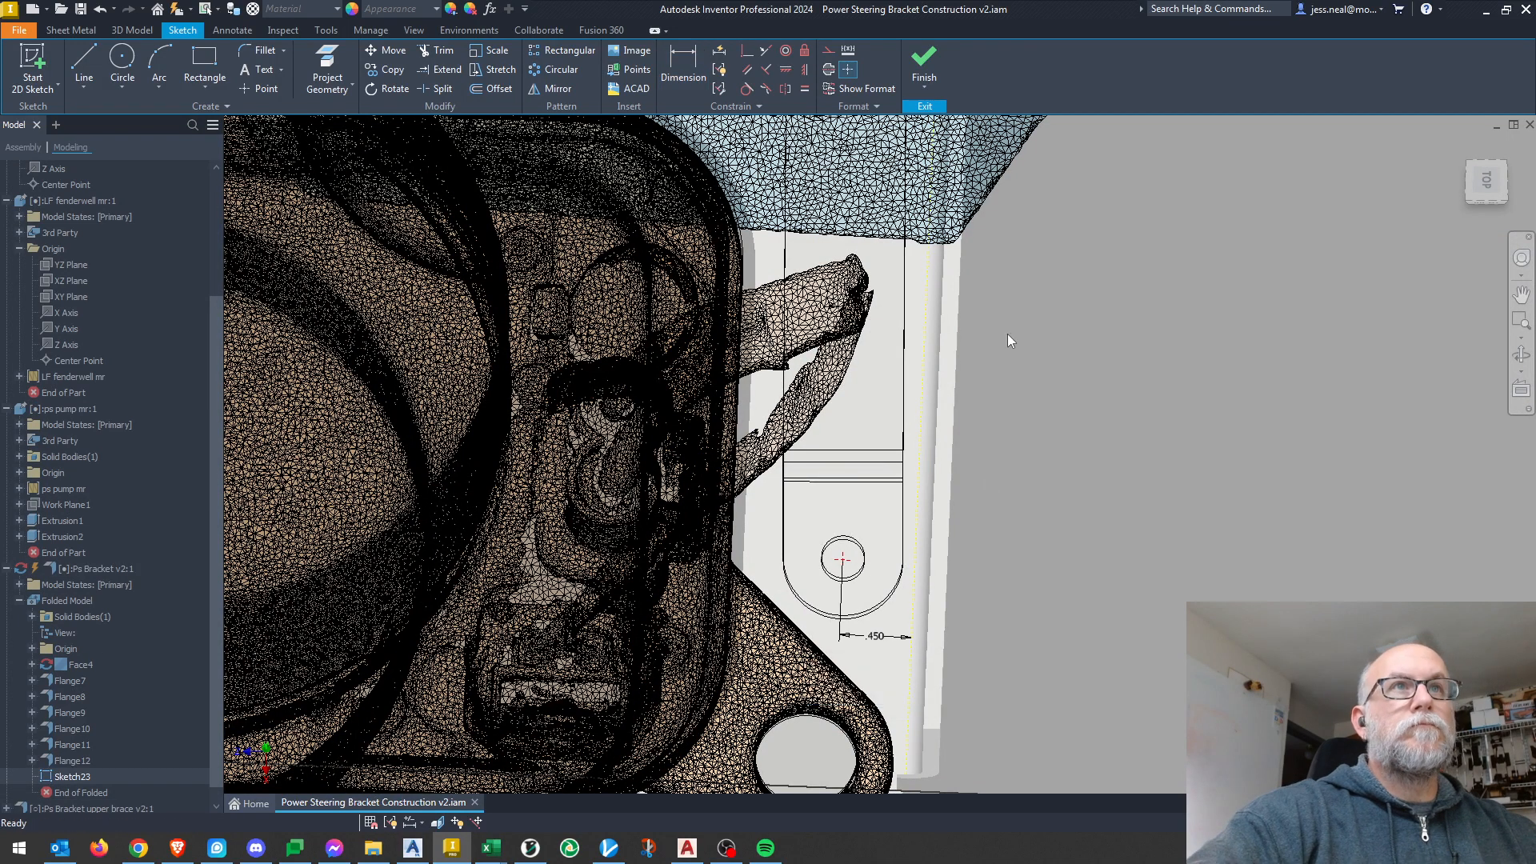
# Cut a 0.27 in through hole in the bracket at the sketched point and return to the assembly.
pyautogui.write('h')
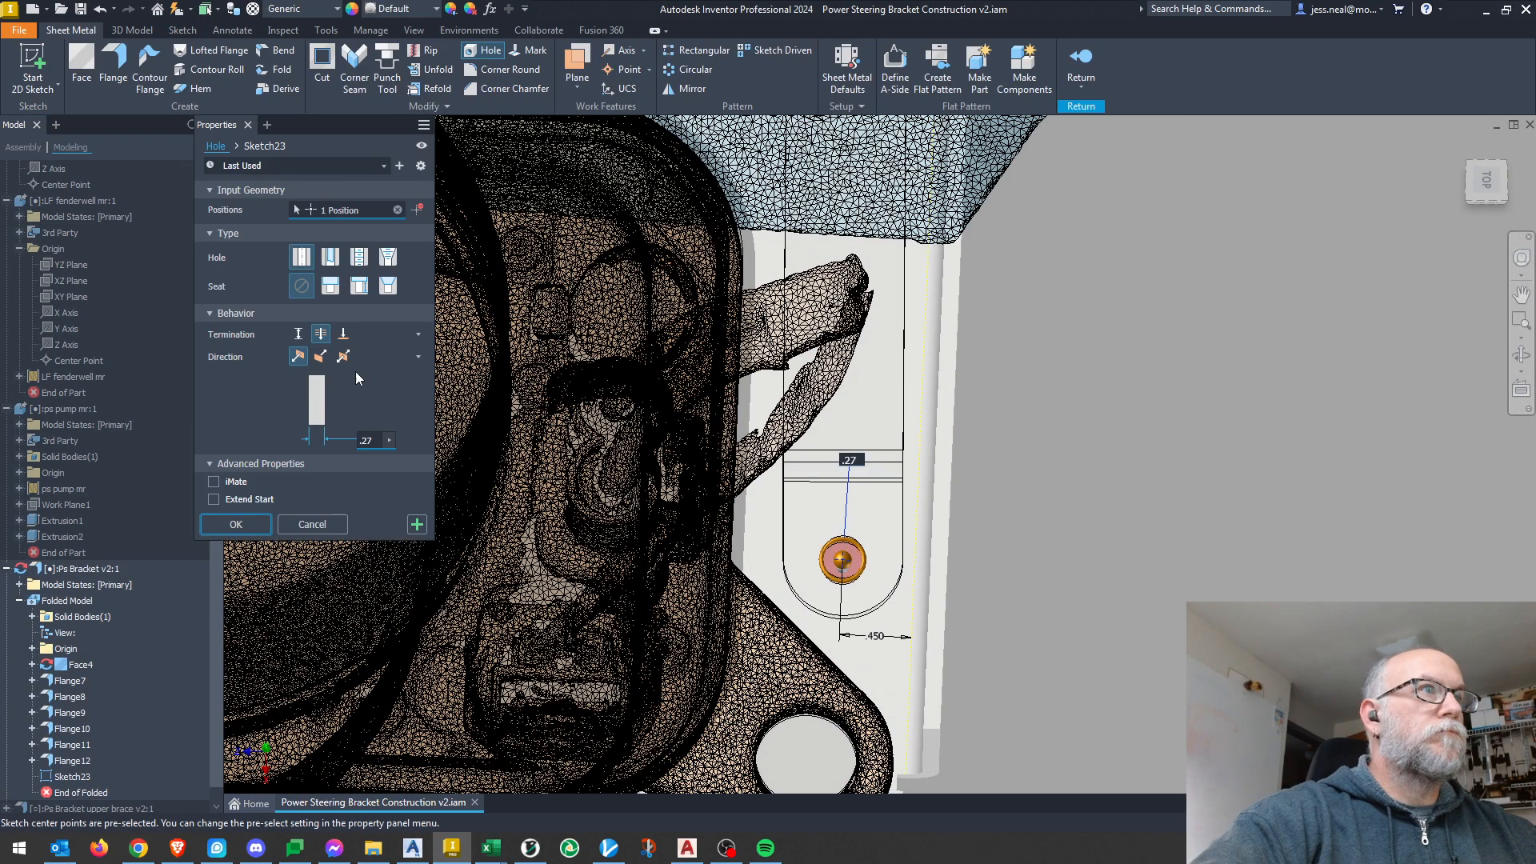
pyautogui.press('Return')
pyautogui.click(1081, 64)
# Constrain the brace's lower hole to the axis of the new bracket hole.
pyautogui.press('c')
pyautogui.scroll(5, 1039, 368)
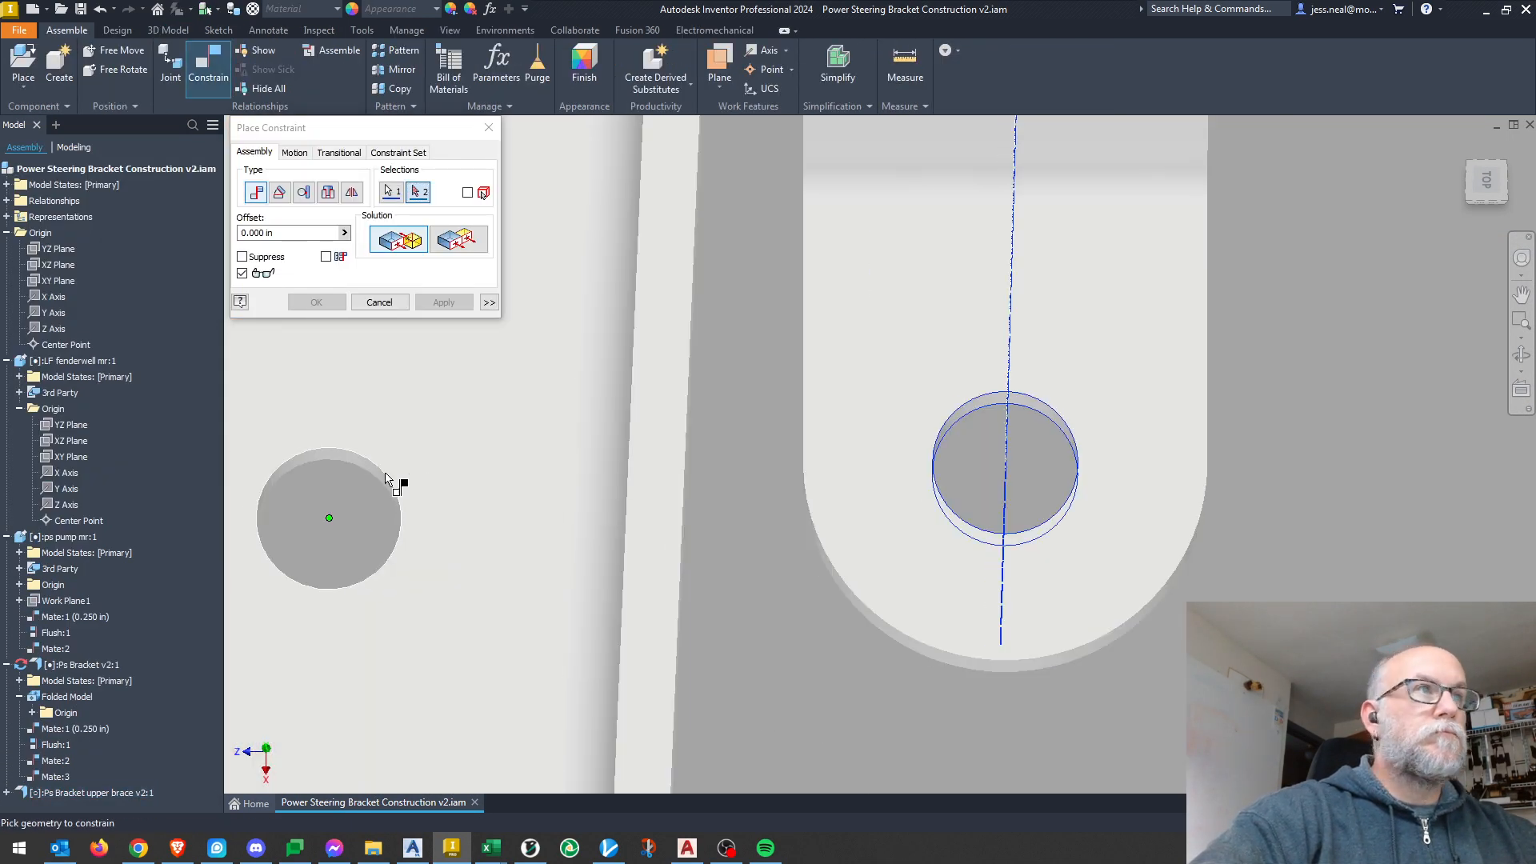
pyautogui.scroll(-10, 400, 492)
pyautogui.click(369, 304)
# Edit the upper brace in place, adjusting its end-flange angles to lean it against the fenderwell, and check the fit.
pyautogui.keyDown('shift'); pyautogui.moveTo(559, 480); pyautogui.dragTo(840, 528, button='middle'); pyautogui.keyUp('shift')
pyautogui.doubleClick(80, 665)
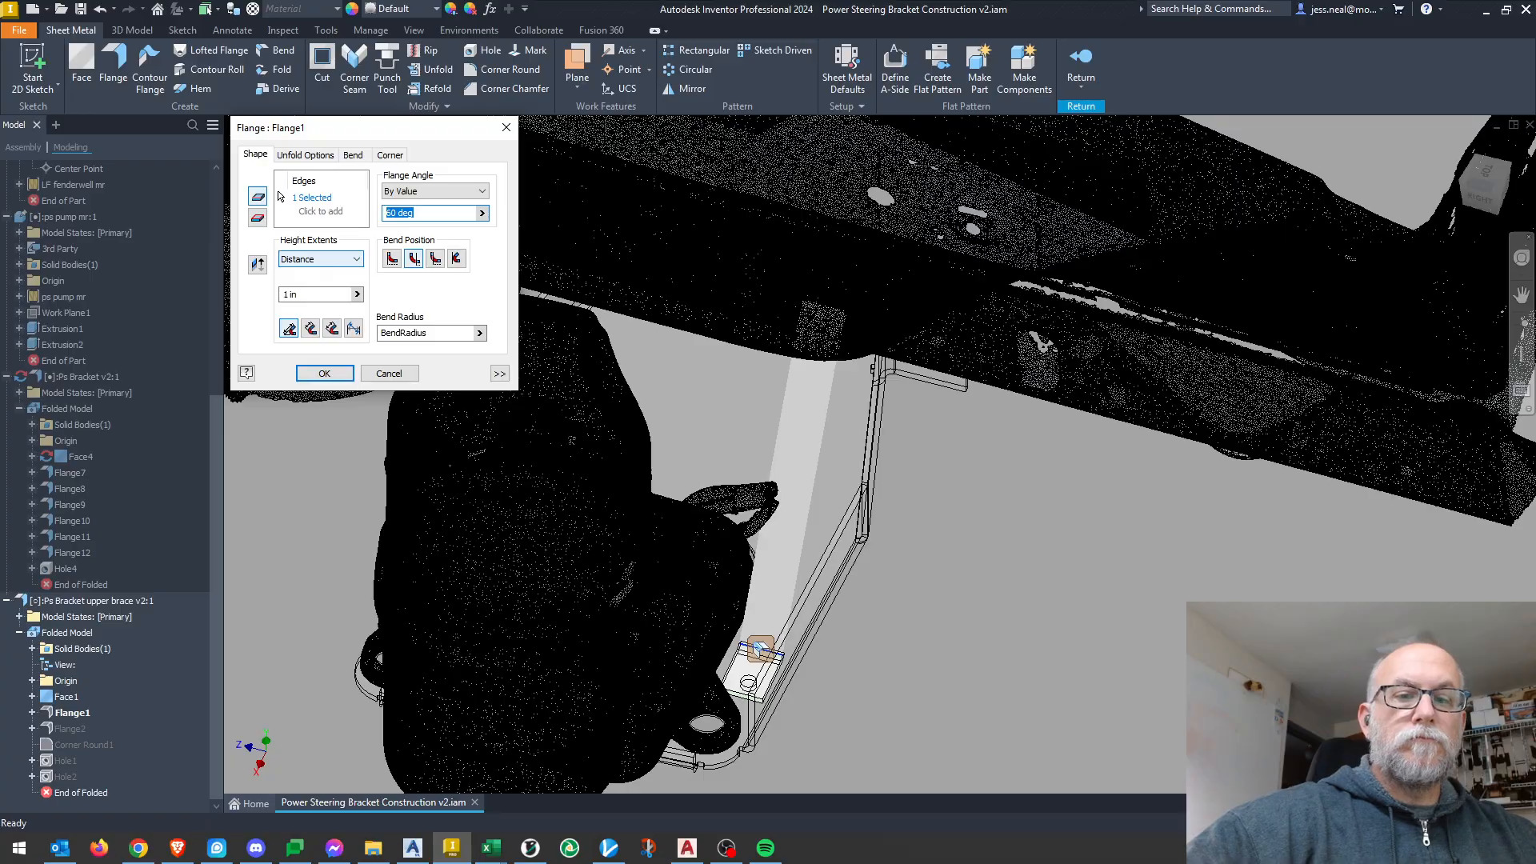
pyautogui.press('Escape')
pyautogui.doubleClick(69, 711)
pyautogui.press('Escape')
pyautogui.keyDown('shift'); pyautogui.moveTo(800, 480); pyautogui.dragTo(864, 560, button='middle'); pyautogui.keyUp('shift')
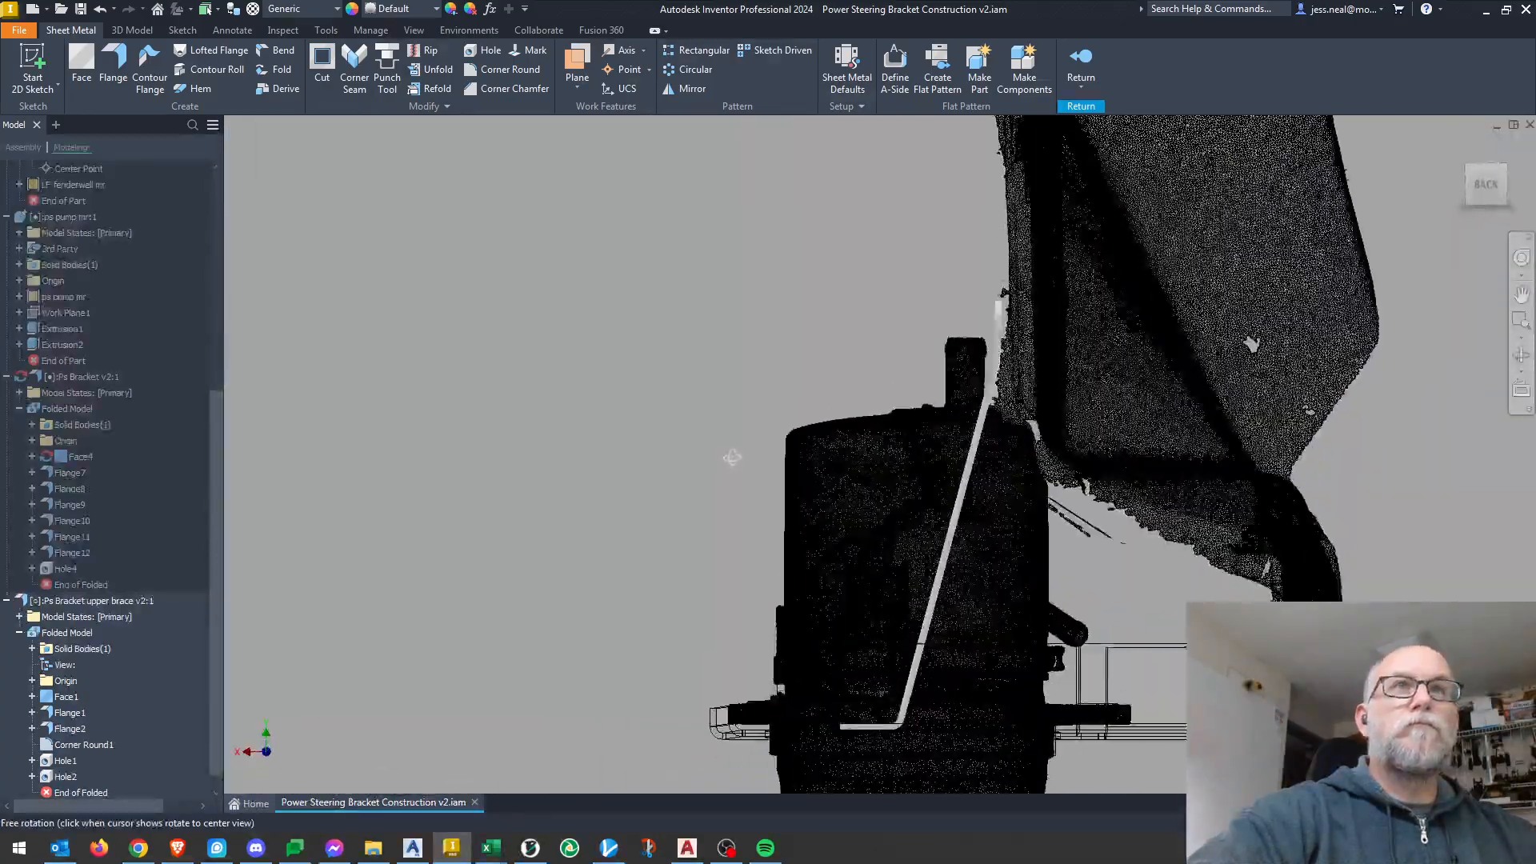
# Readjust the bend angles of the upper brace's upper and lower end flanges to fit it against the fenderwell.
pyautogui.press('Escape')
pyautogui.keyDown('shift'); pyautogui.moveTo(960, 400); pyautogui.dragTo(999, 411, button='middle'); pyautogui.keyUp('shift')
pyautogui.doubleClick(47, 729)
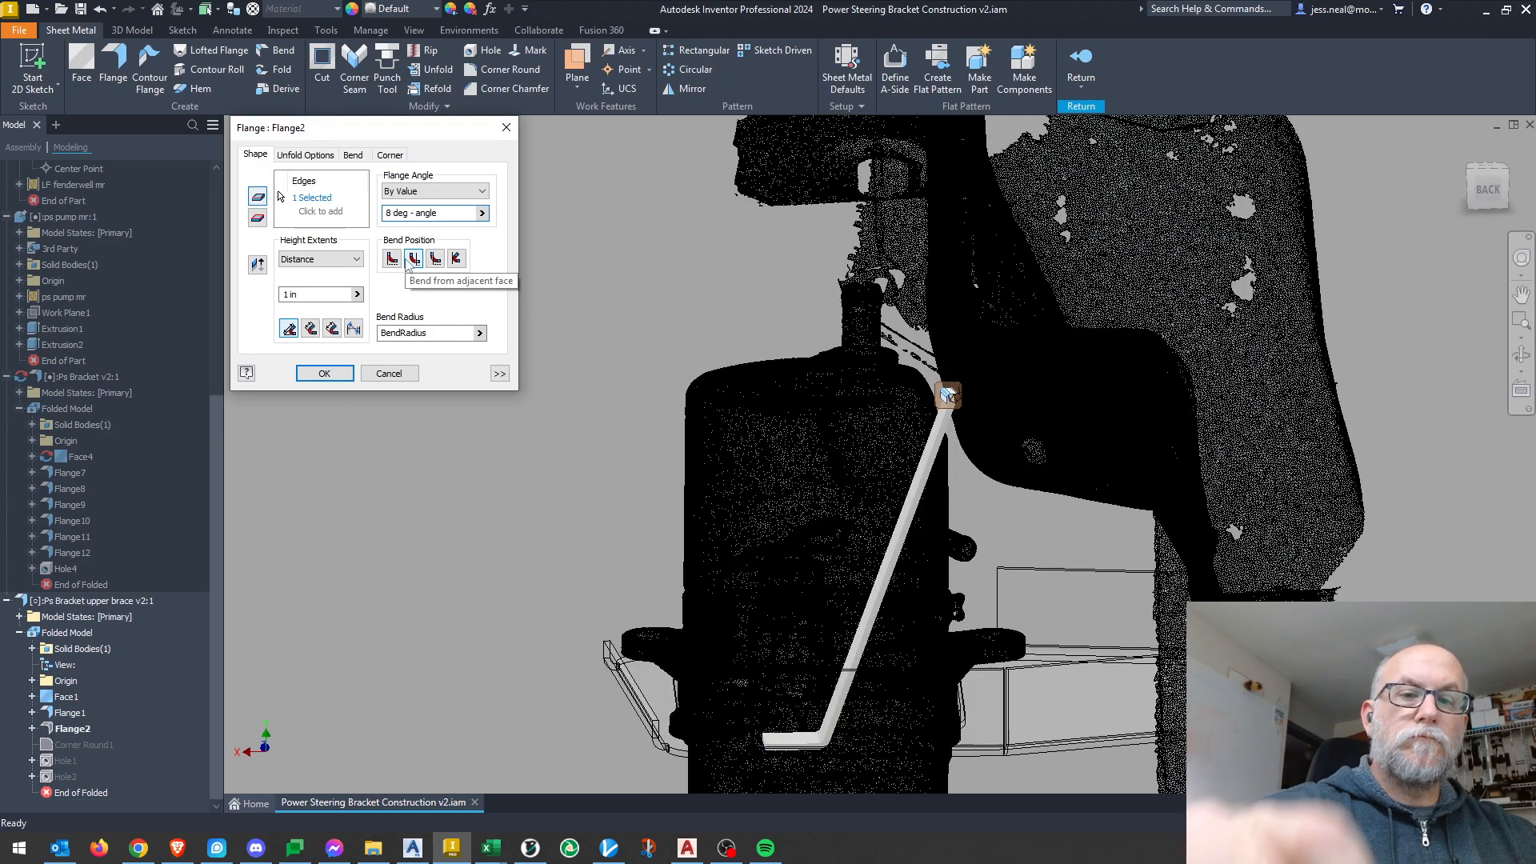
pyautogui.keyDown('shift'); pyautogui.moveTo(720, 336); pyautogui.dragTo(764, 311, button='middle'); pyautogui.keyUp('shift')
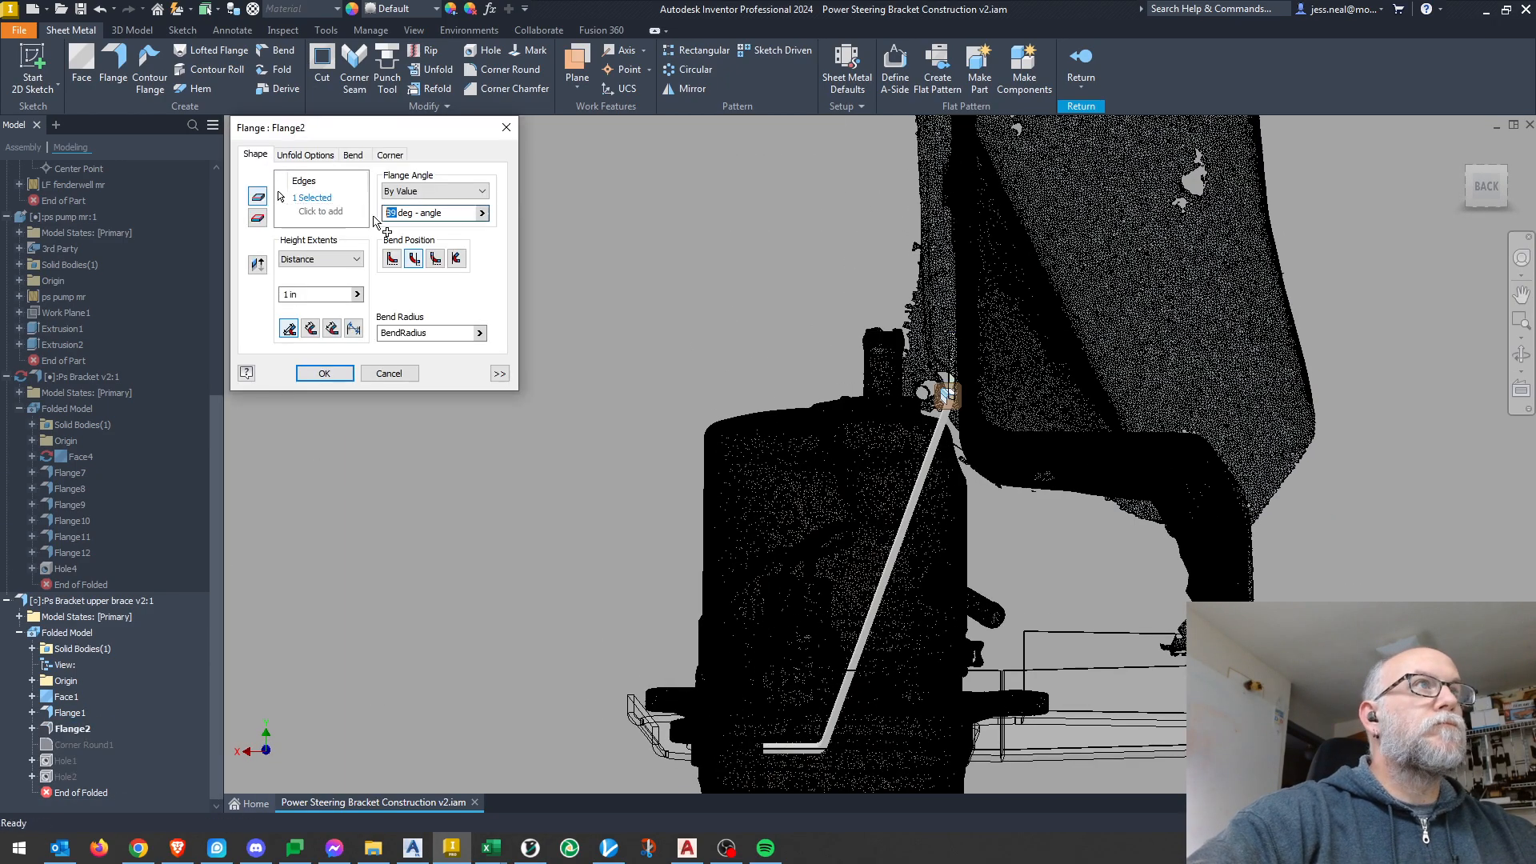
pyautogui.click(324, 374)
pyautogui.keyDown('shift'); pyautogui.moveTo(560, 400); pyautogui.dragTo(720, 720, button='middle'); pyautogui.keyUp('shift')
pyautogui.doubleClick(768, 756)
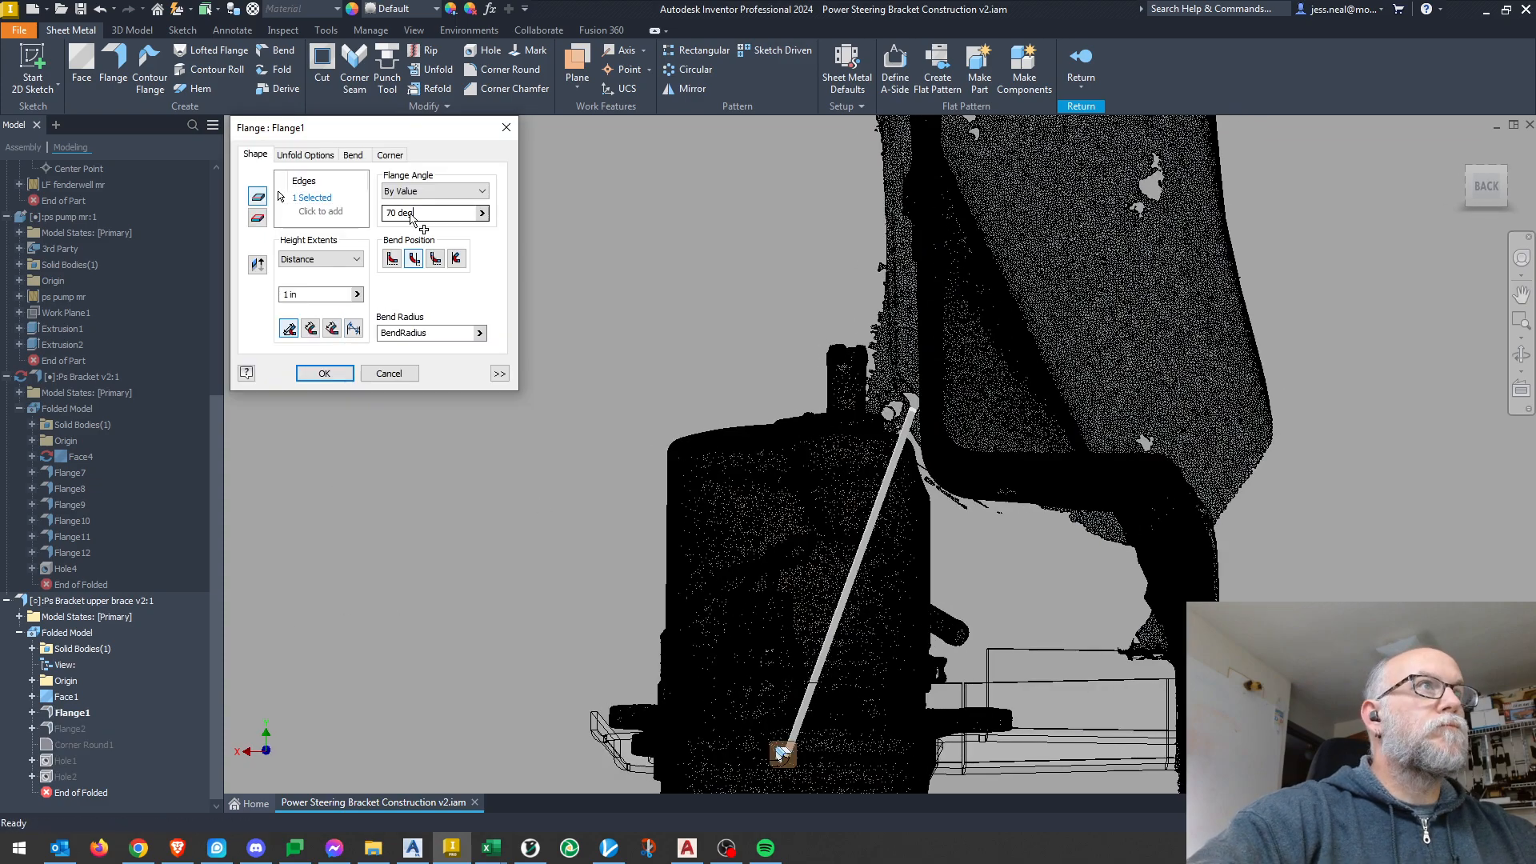
pyautogui.press('Return')
pyautogui.keyDown('shift'); pyautogui.moveTo(525, 212); pyautogui.dragTo(719, 264, button='middle'); pyautogui.keyUp('shift')
# Finish editing the brace, return to the assembly and save it.
pyautogui.click(1079, 65)
pyautogui.keyDown('shift'); pyautogui.moveTo(1040, 400); pyautogui.dragTo(1042, 514, button='middle'); pyautogui.keyUp('shift')
pyautogui.scroll(-3, 1042, 515)
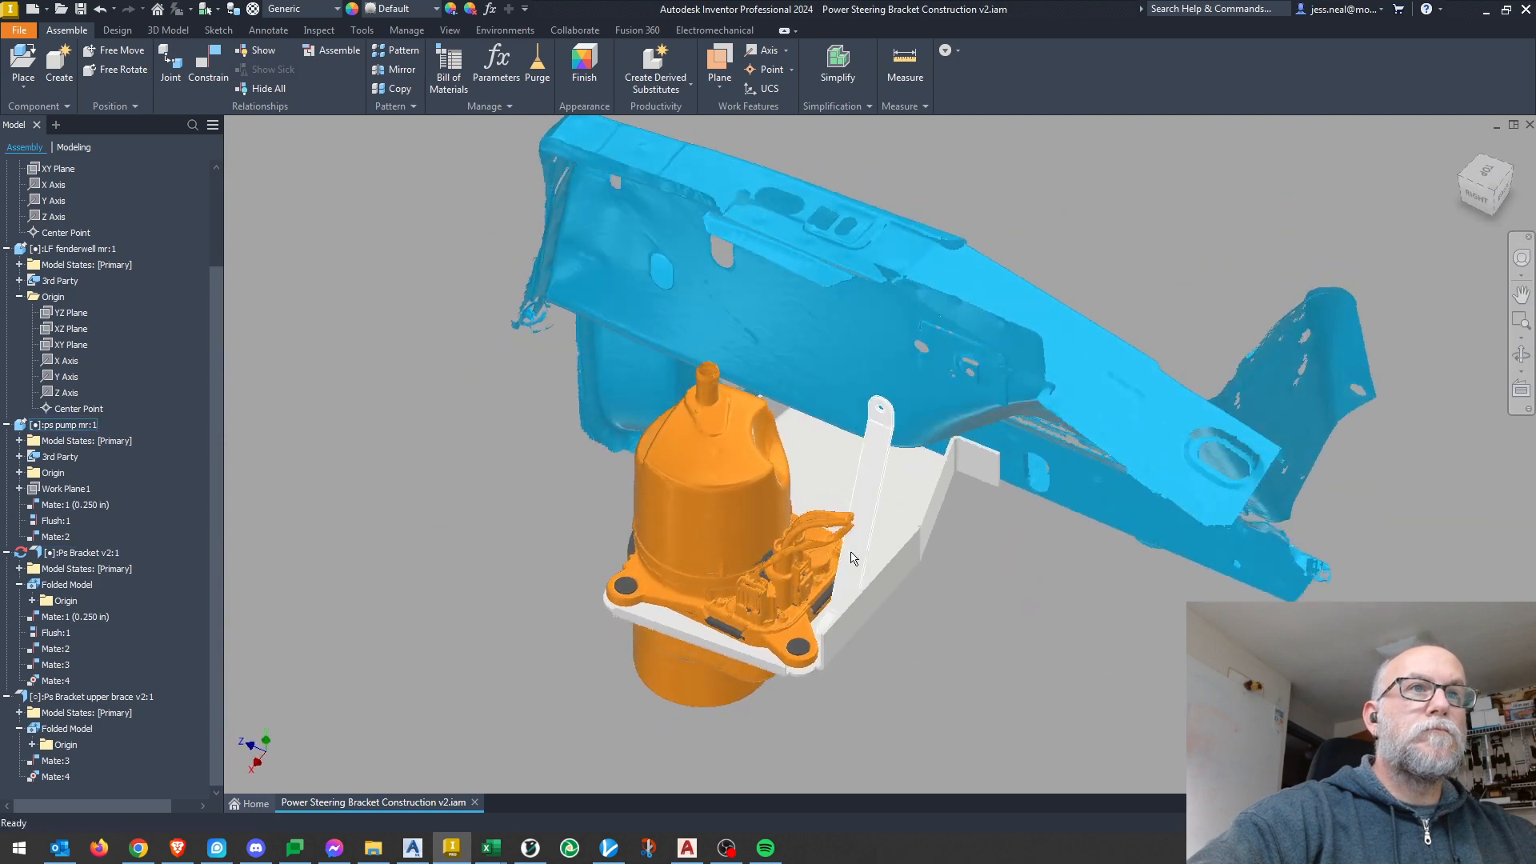
pyautogui.moveTo(944, 552); pyautogui.dragTo(850, 558, button='middle')
pyautogui.hotkey('ctrl', 's')
pyautogui.press('Return')
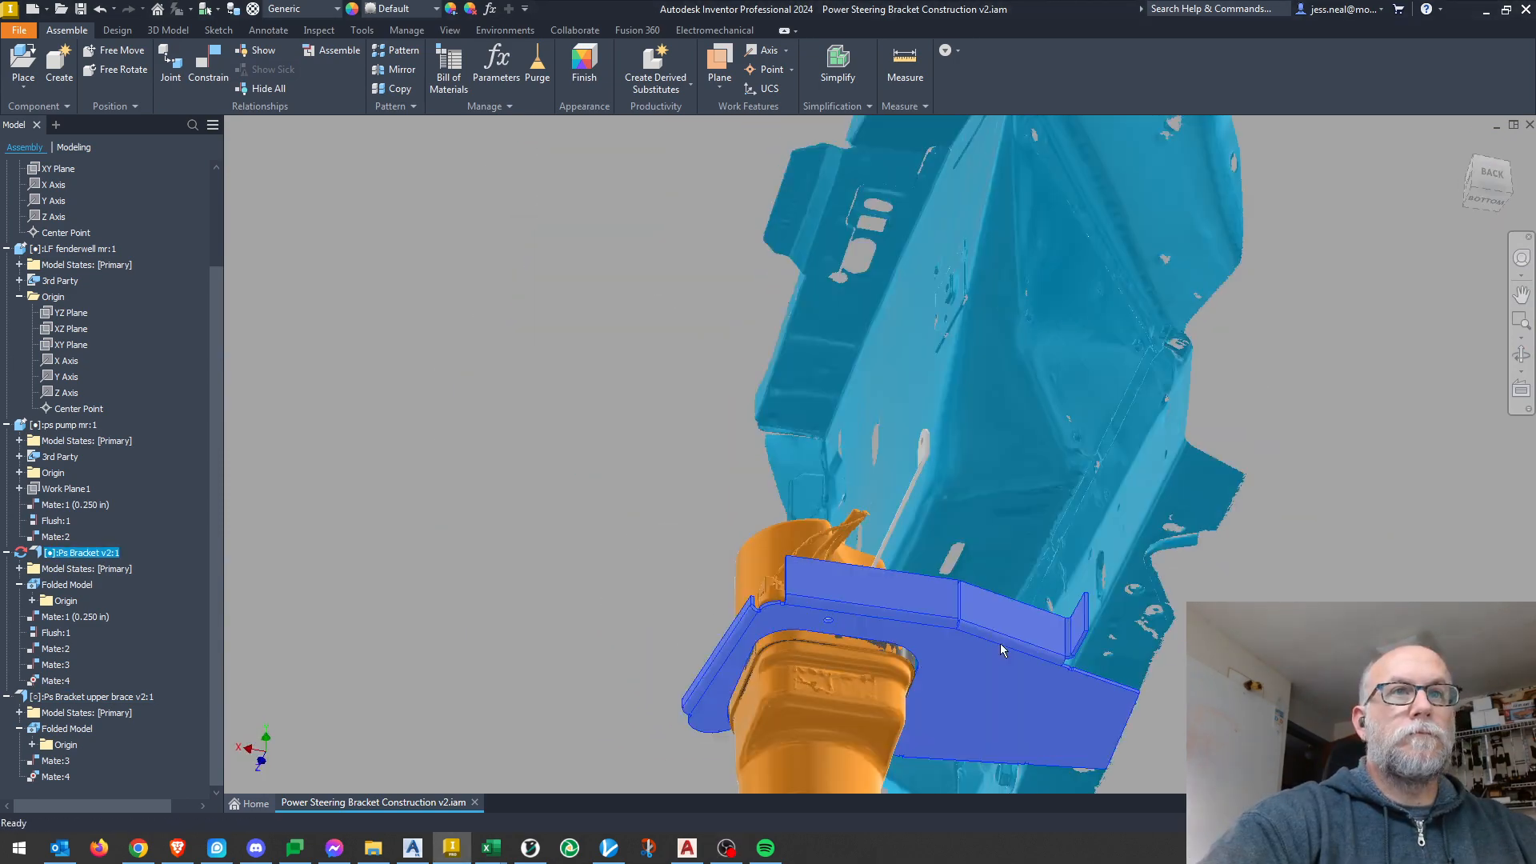
# Edit the bracket in place and sketch a center-point slot 0.270 in wide at the small round fenderwell hole.
pyautogui.doubleClick(1000, 643)
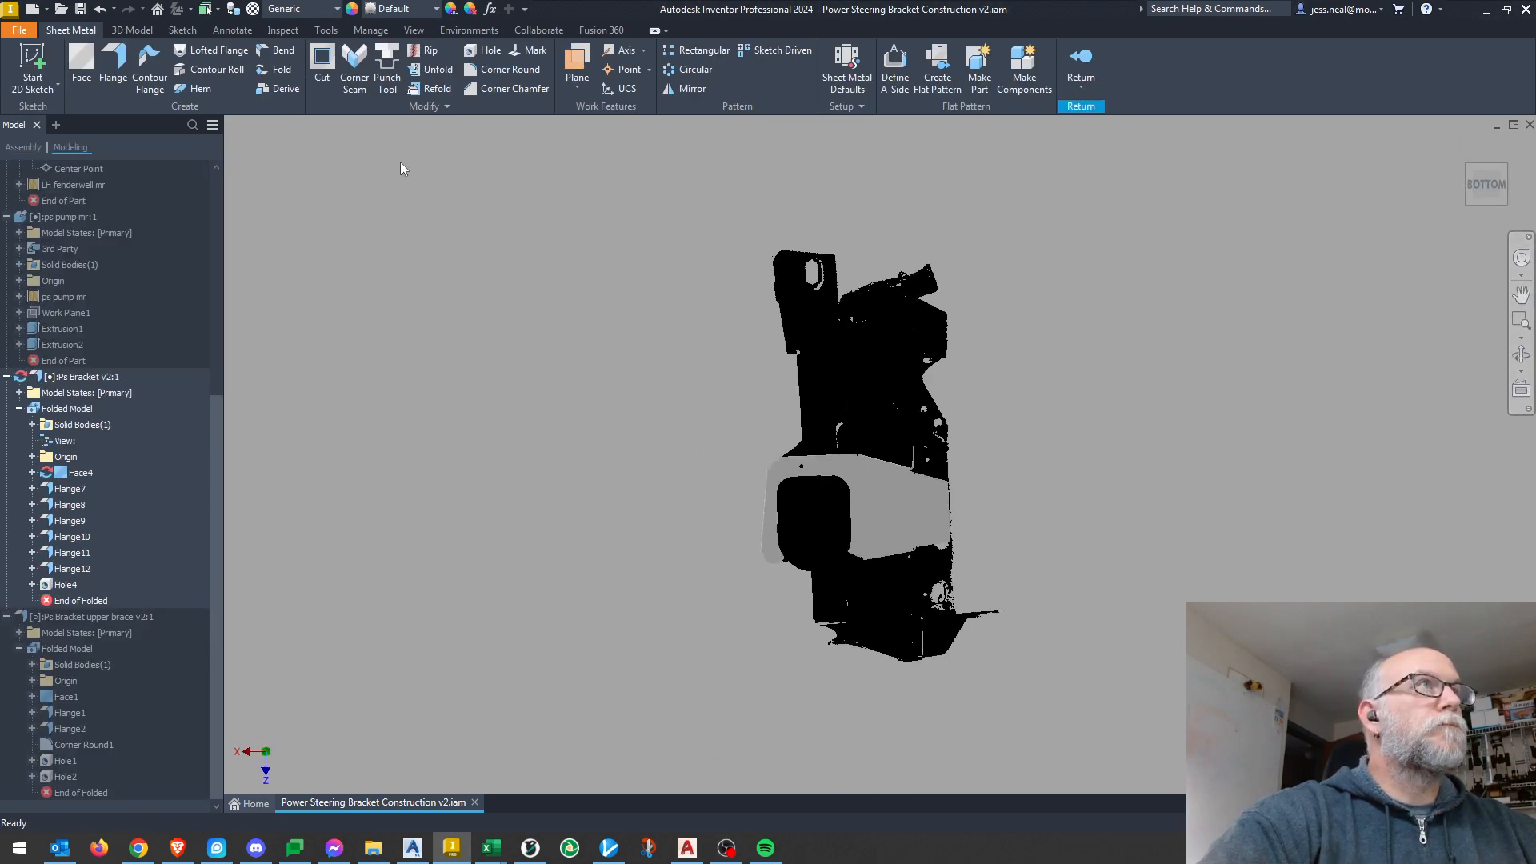
pyautogui.click(786, 447)
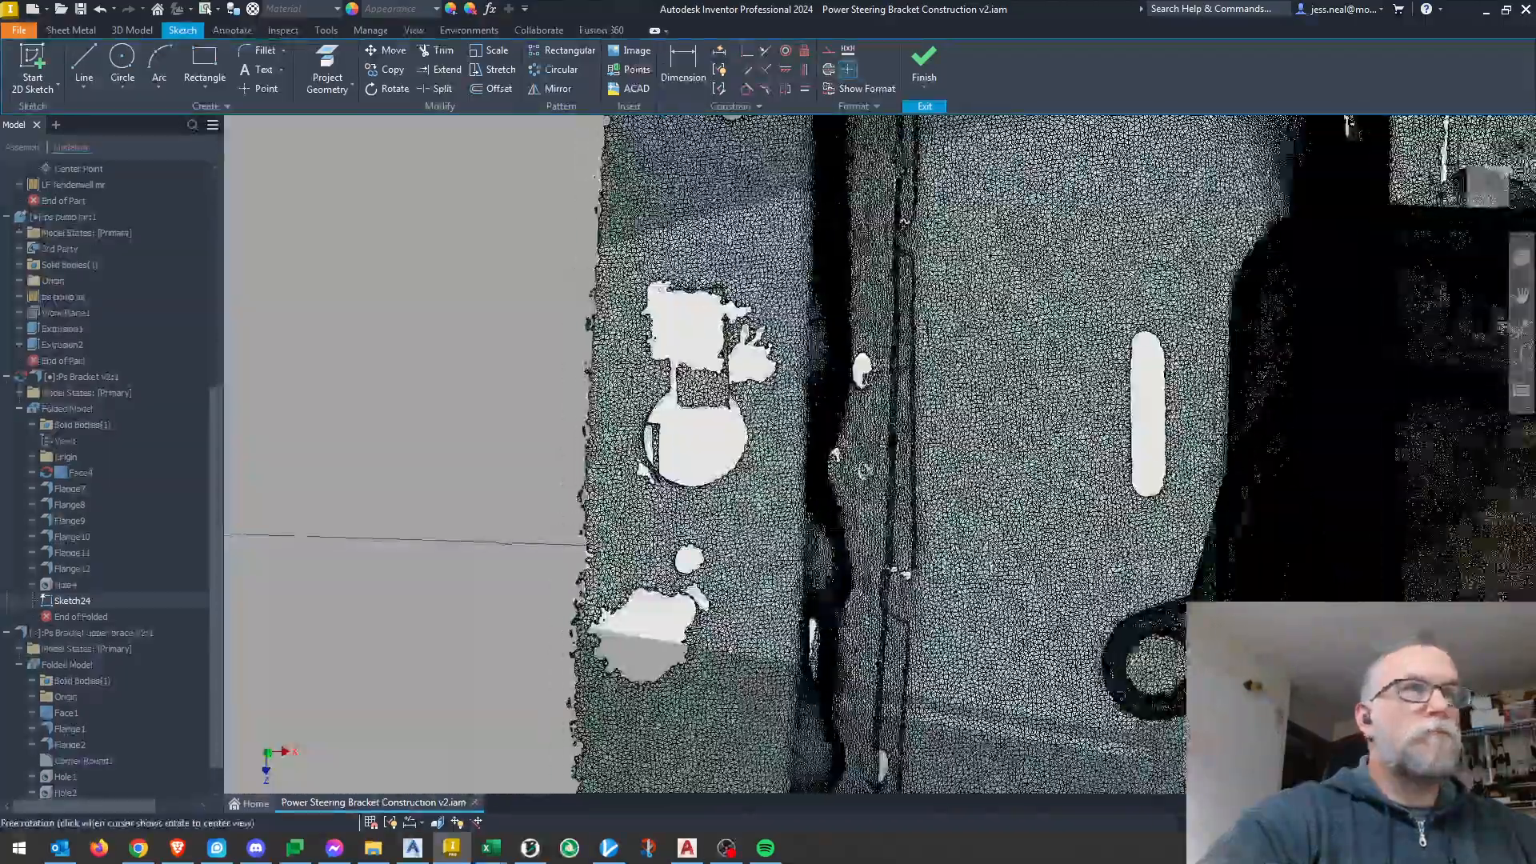
pyautogui.scroll(-5, 643, 680)
pyautogui.click(204, 88)
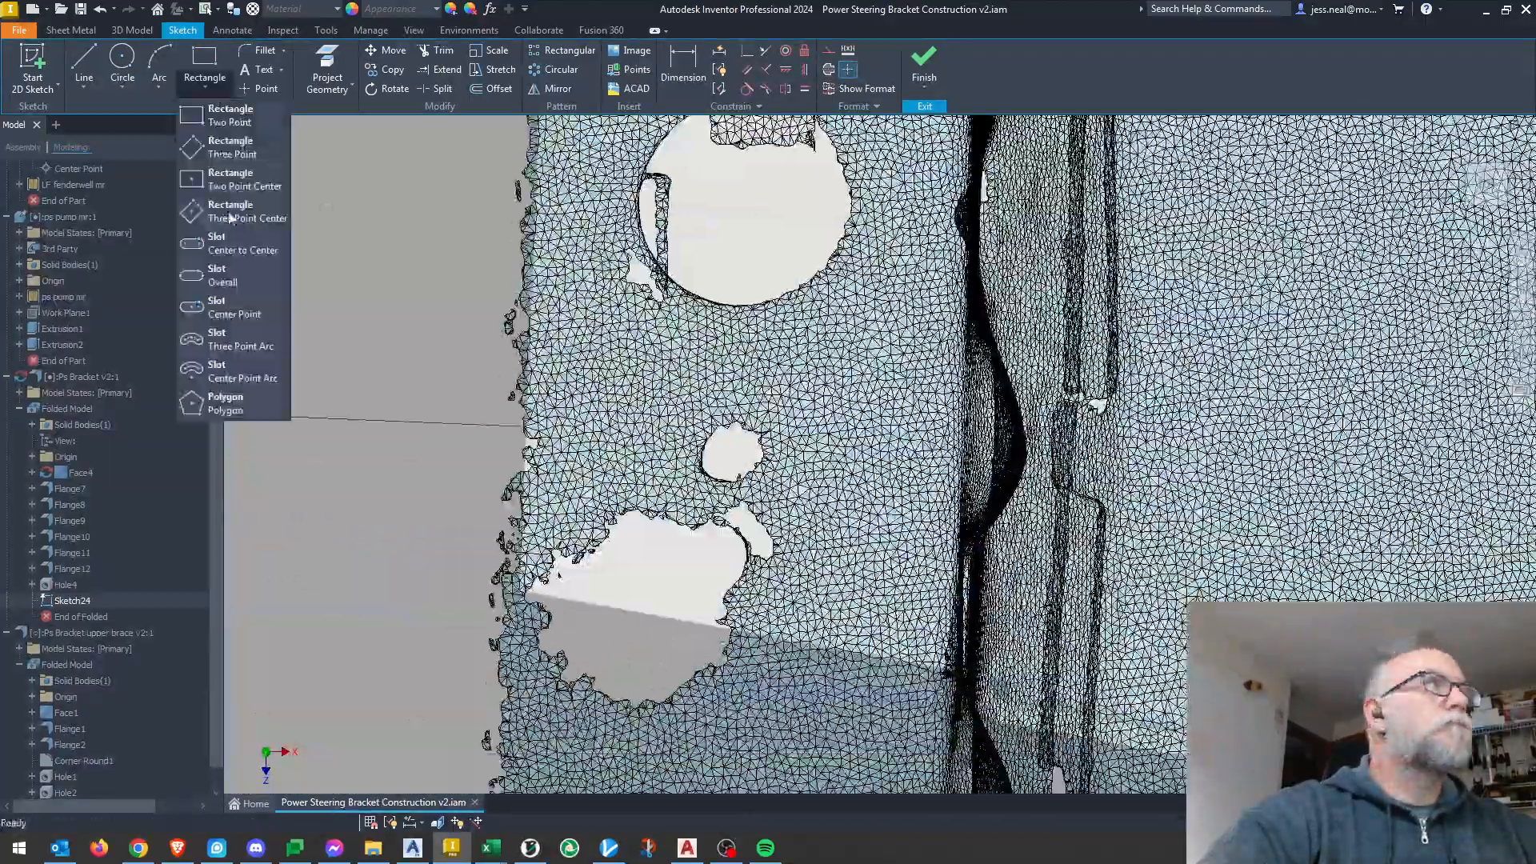
pyautogui.click(240, 308)
pyautogui.click(716, 451)
pyautogui.click(760, 483)
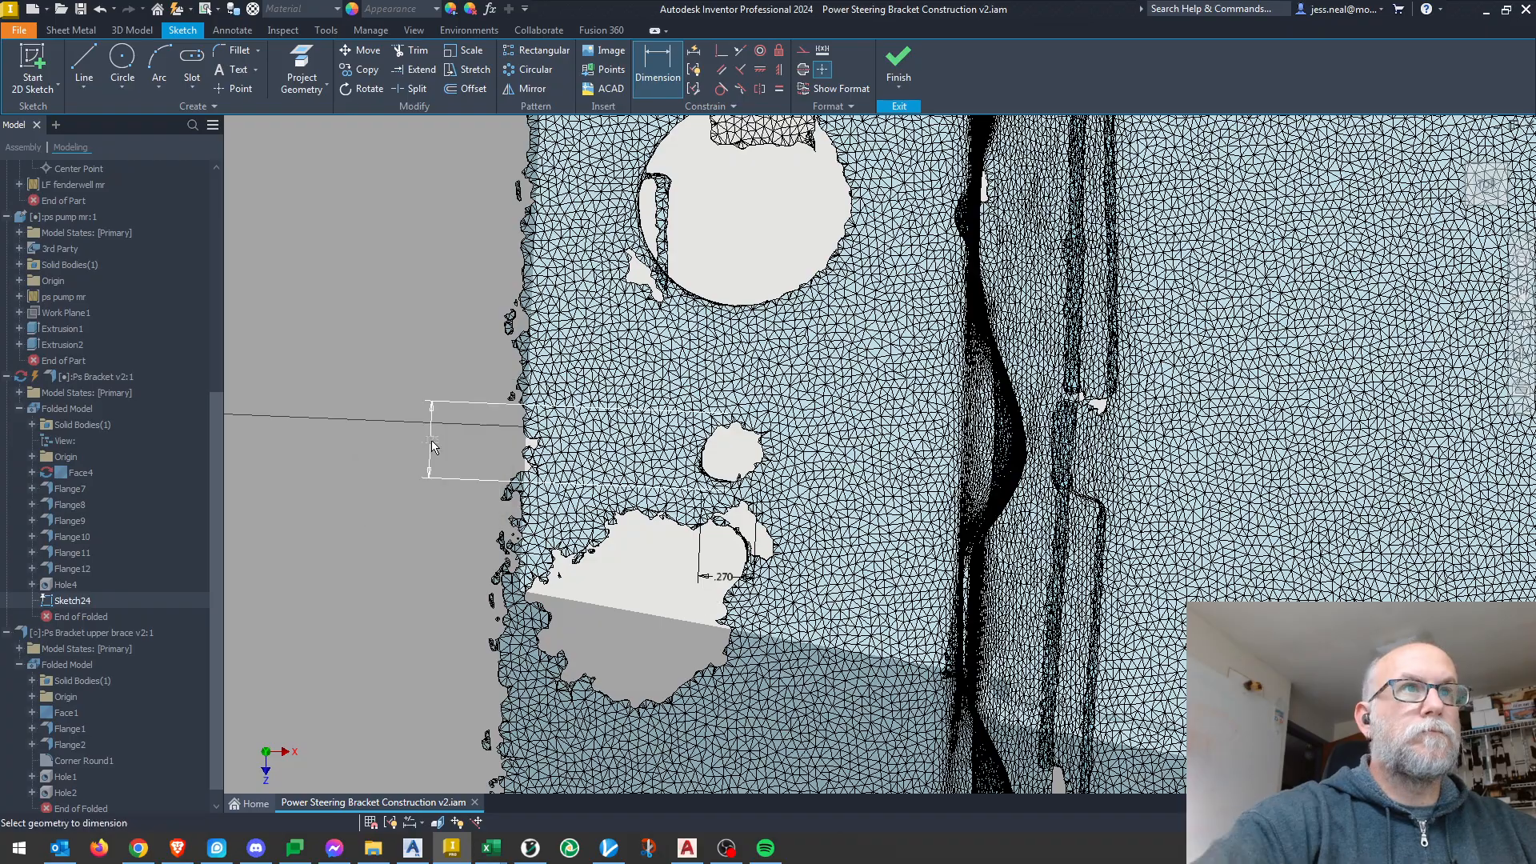
# Dimension the slot's center-to-center length as 0.375 in and make a second slot equal to it.
pyautogui.click(431, 447)
pyautogui.moveTo(431, 446); pyautogui.dragTo(448, 556, button='middle')
pyautogui.moveTo(769, 300); pyautogui.dragTo(741, 453, button='middle')
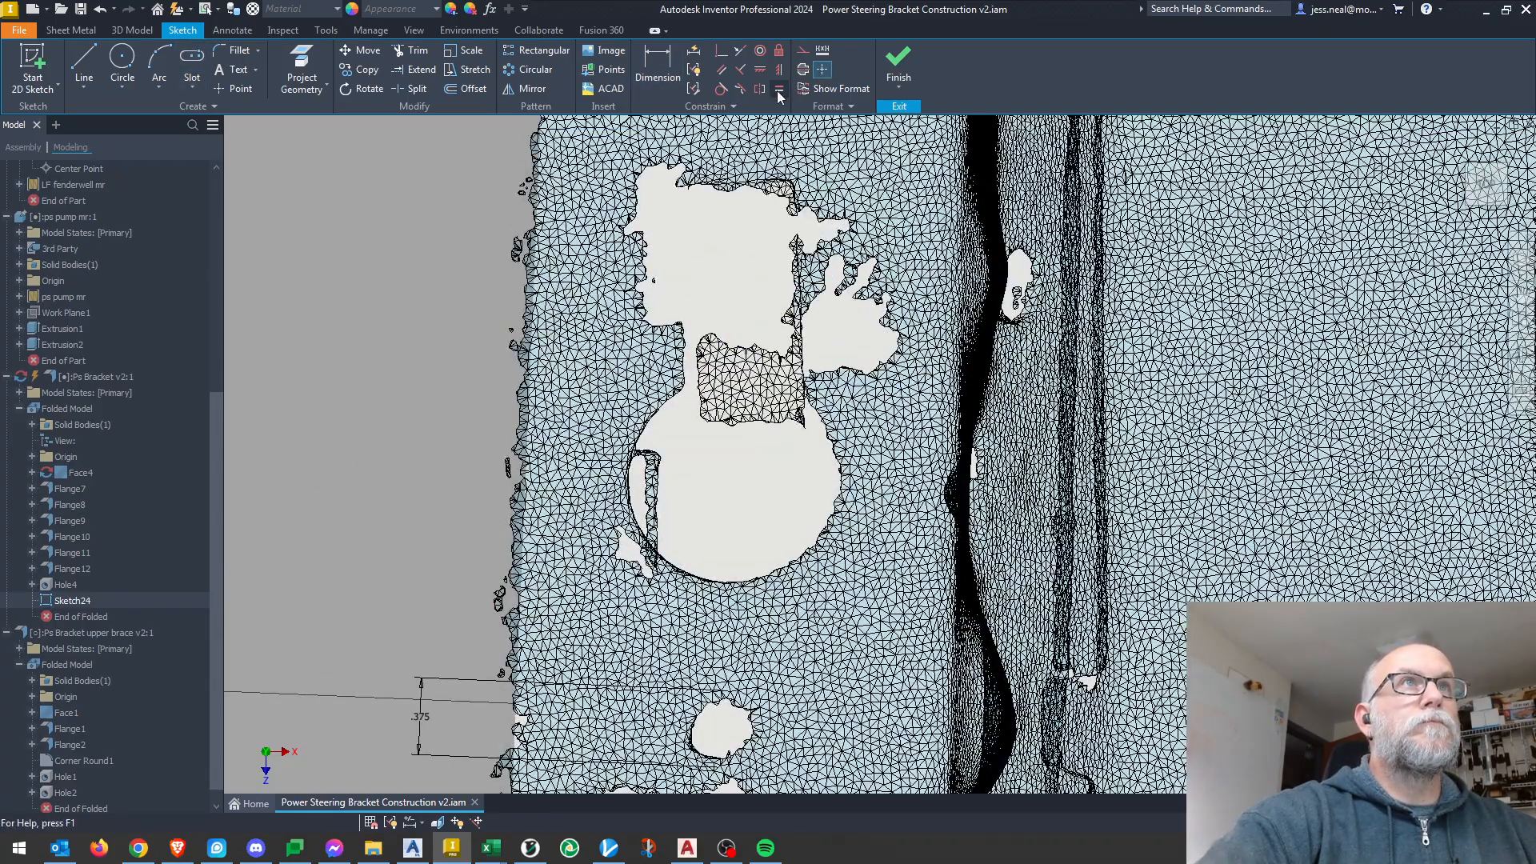
pyautogui.click(779, 88)
pyautogui.moveTo(774, 578); pyautogui.dragTo(775, 486, button='middle')
pyautogui.scroll(5, 774, 487)
pyautogui.keyDown('shift'); pyautogui.moveTo(1251, 315); pyautogui.dragTo(704, 448, button='middle'); pyautogui.keyUp('shift')
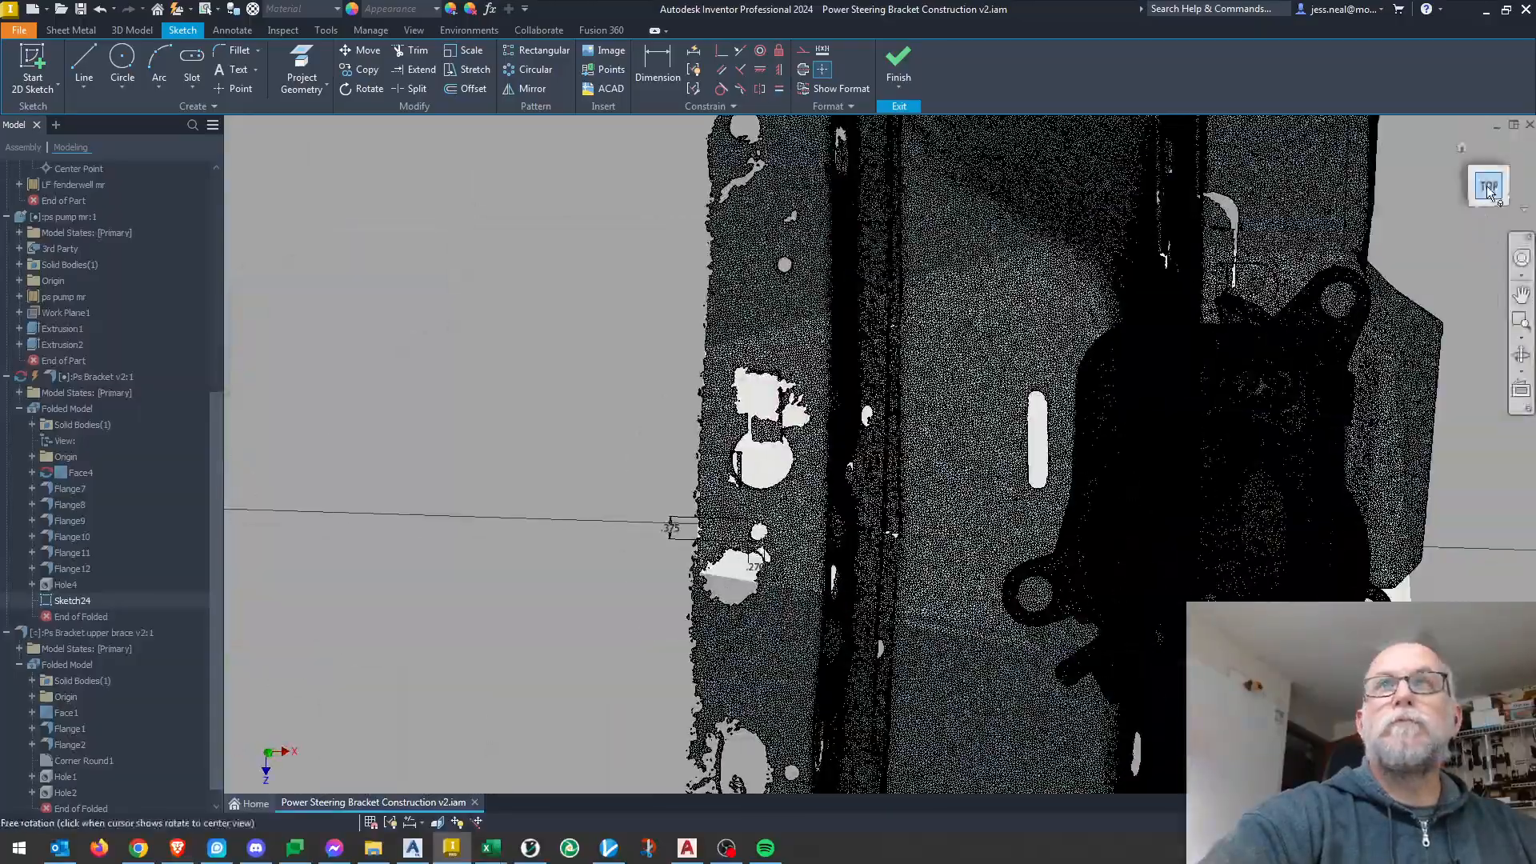
# Dimension the spacing between the two slots as 2.125 in and finish the sketch.
pyautogui.scroll(-3, 696, 292)
pyautogui.press('XF86AudioNext')
pyautogui.moveTo(833, 504); pyautogui.dragTo(741, 429, button='middle')
pyautogui.scroll(-1, 741, 429)
pyautogui.press('d')
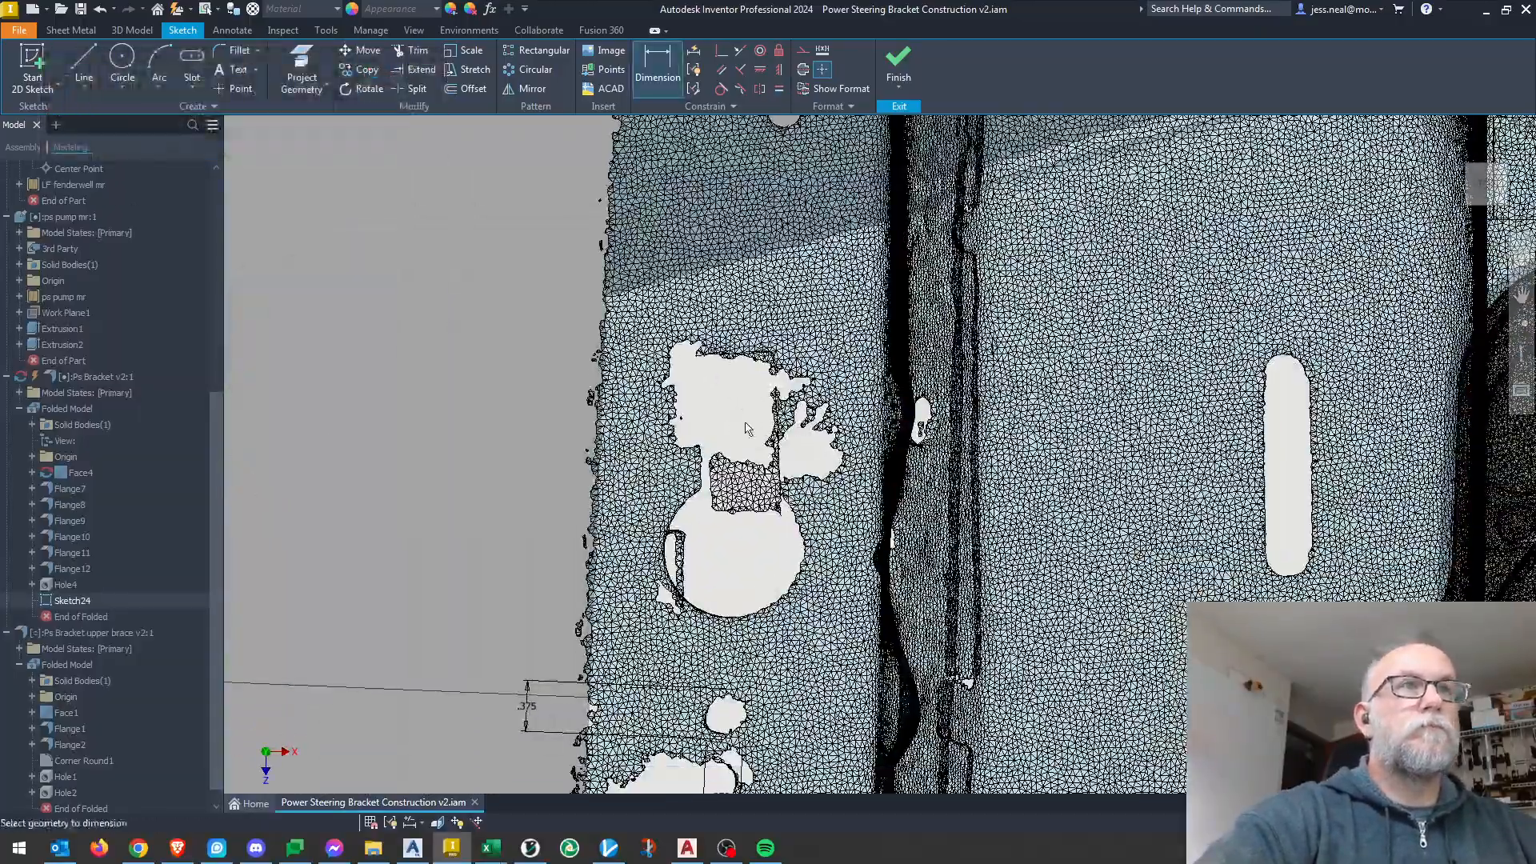
pyautogui.write('2.125')
pyautogui.press('Return')
pyautogui.click(898, 68)
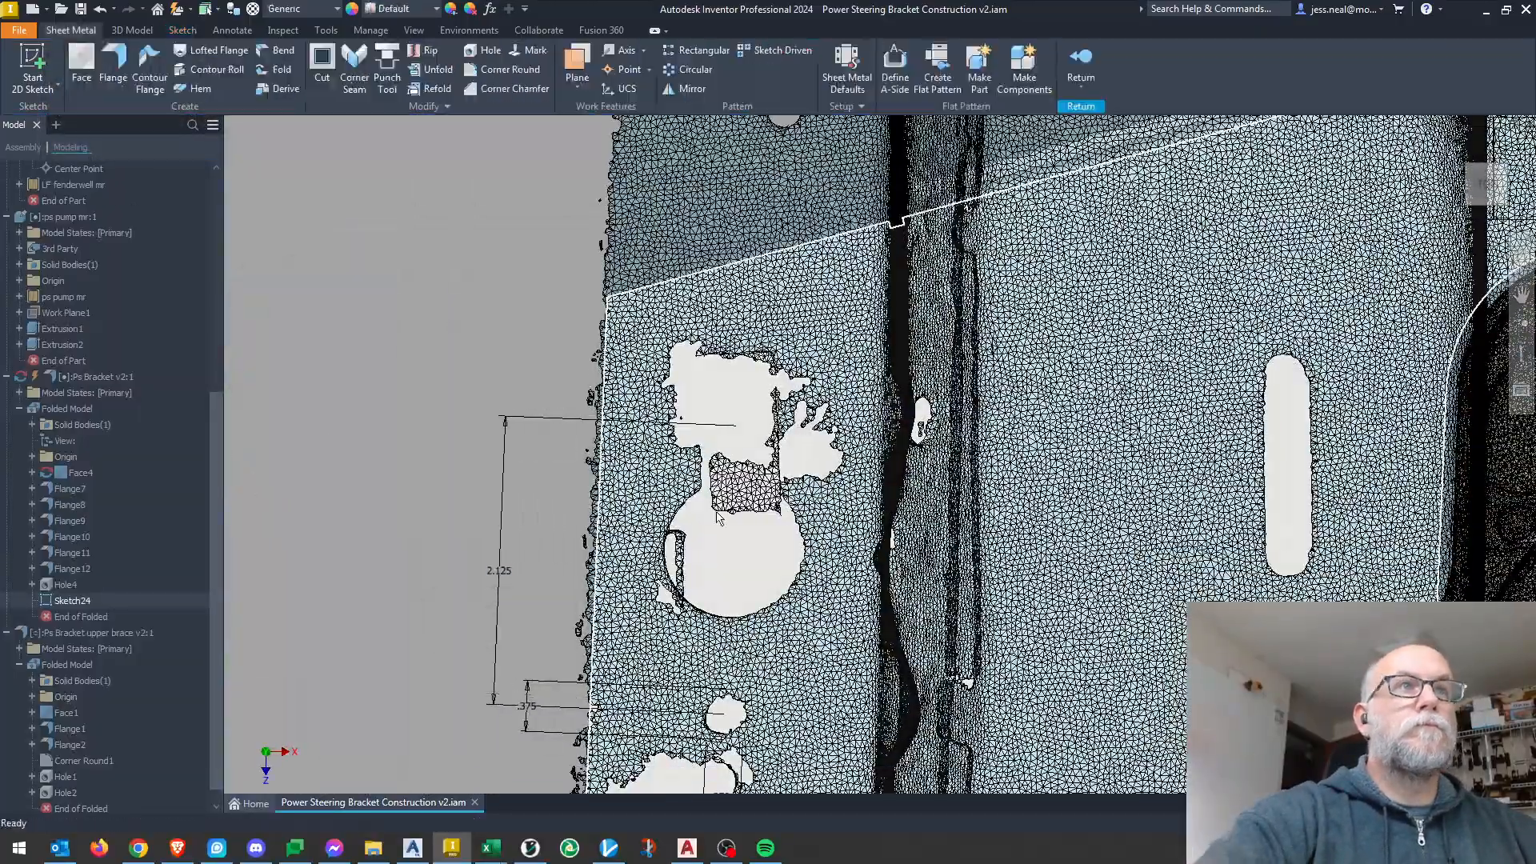
# Reopen the slot sketch, align the two slots with a collinear constraint and cut both through the bracket.
pyautogui.click(48, 602)
pyautogui.doubleClick(48, 602)
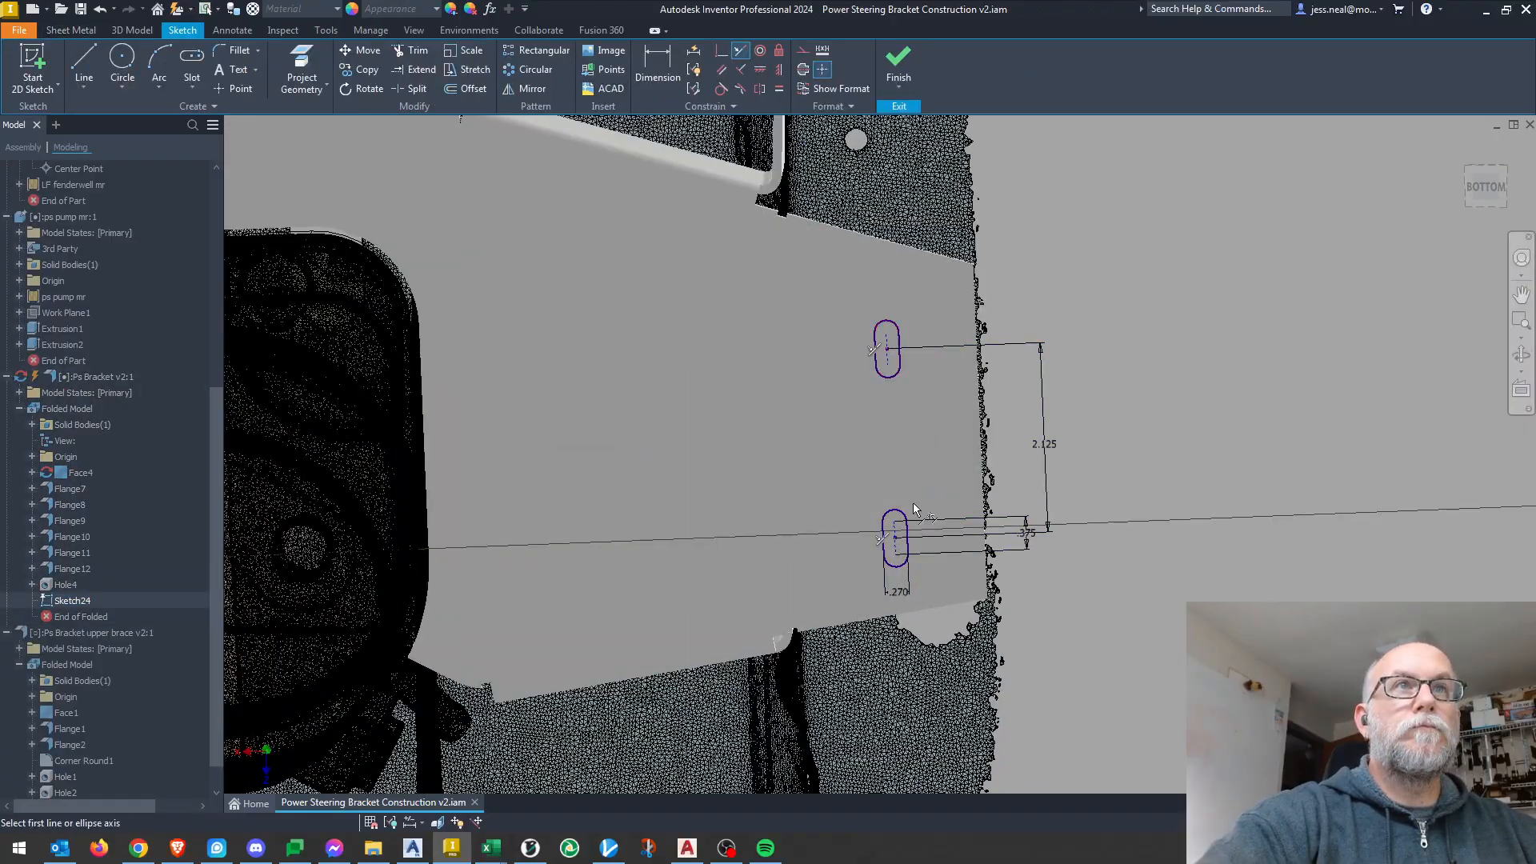
pyautogui.click(899, 64)
pyautogui.click(322, 68)
pyautogui.click(400, 279)
# Round the four outer corners of the bracket's two fenderwell end flanges with a 0.375 in radius.
pyautogui.moveTo(486, 317)
pyautogui.keyDown('shift'); pyautogui.mouseDown(button='middle')
pyautogui.moveTo(941, 436)
pyautogui.moveTo(450, 147)
pyautogui.mouseUp(button='middle'); pyautogui.keyUp('shift')
pyautogui.scroll(5, 941, 436)
pyautogui.press('m')
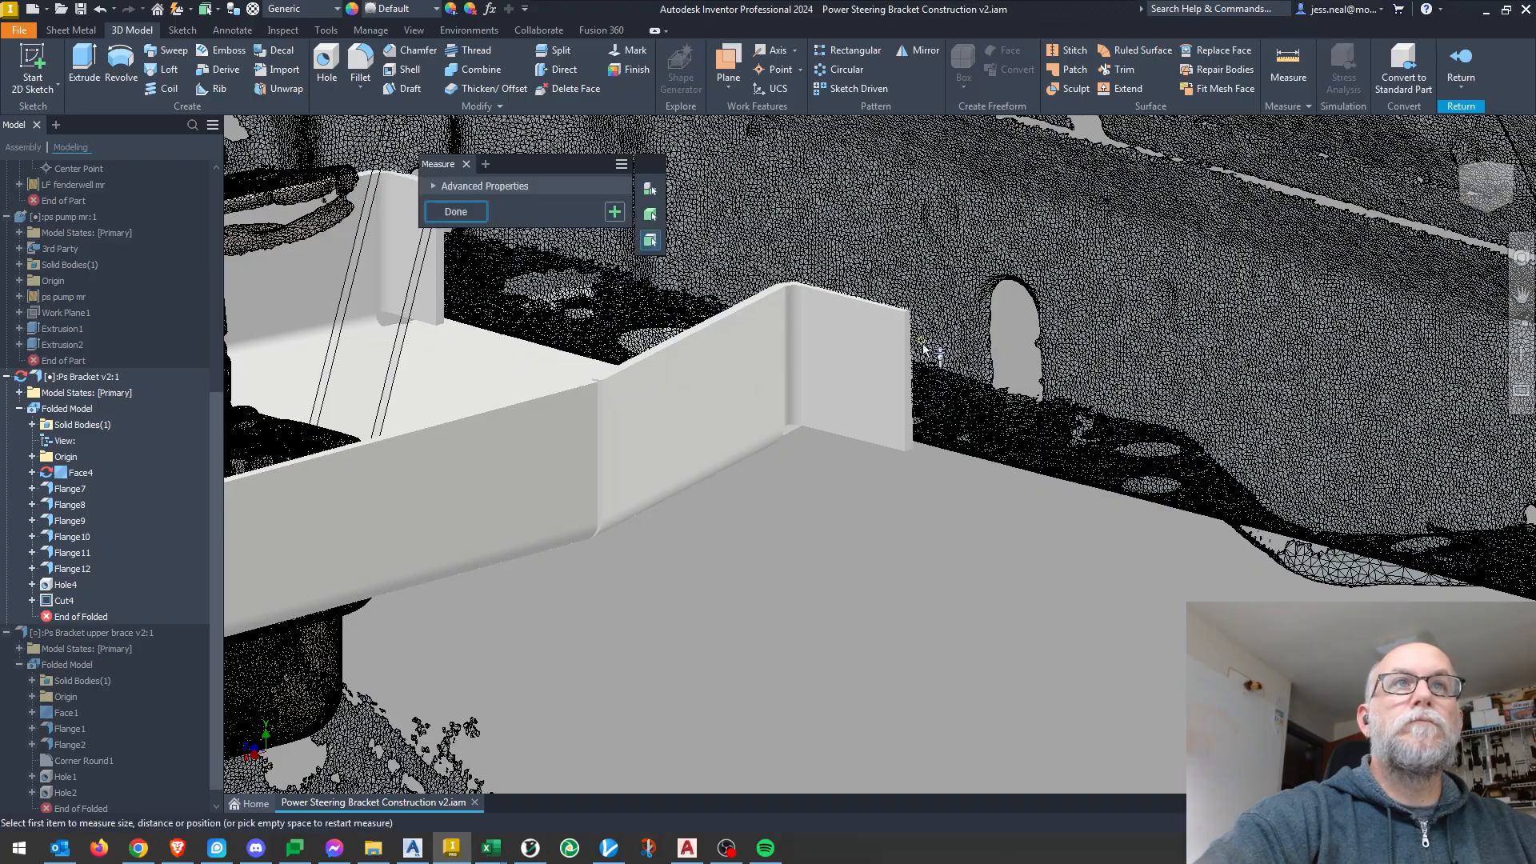
pyautogui.press('Escape')
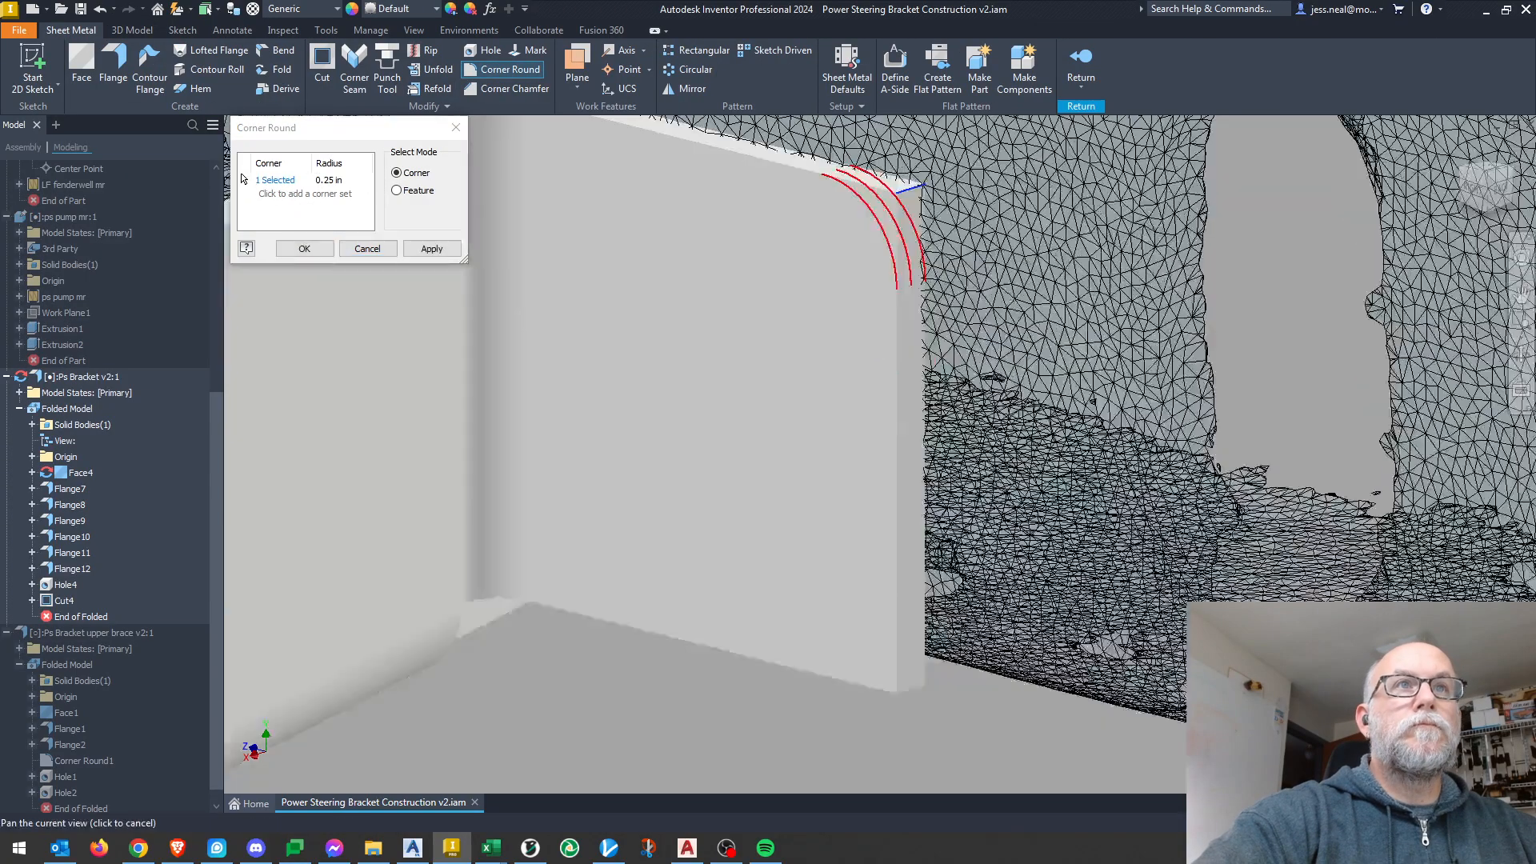
pyautogui.click(351, 180)
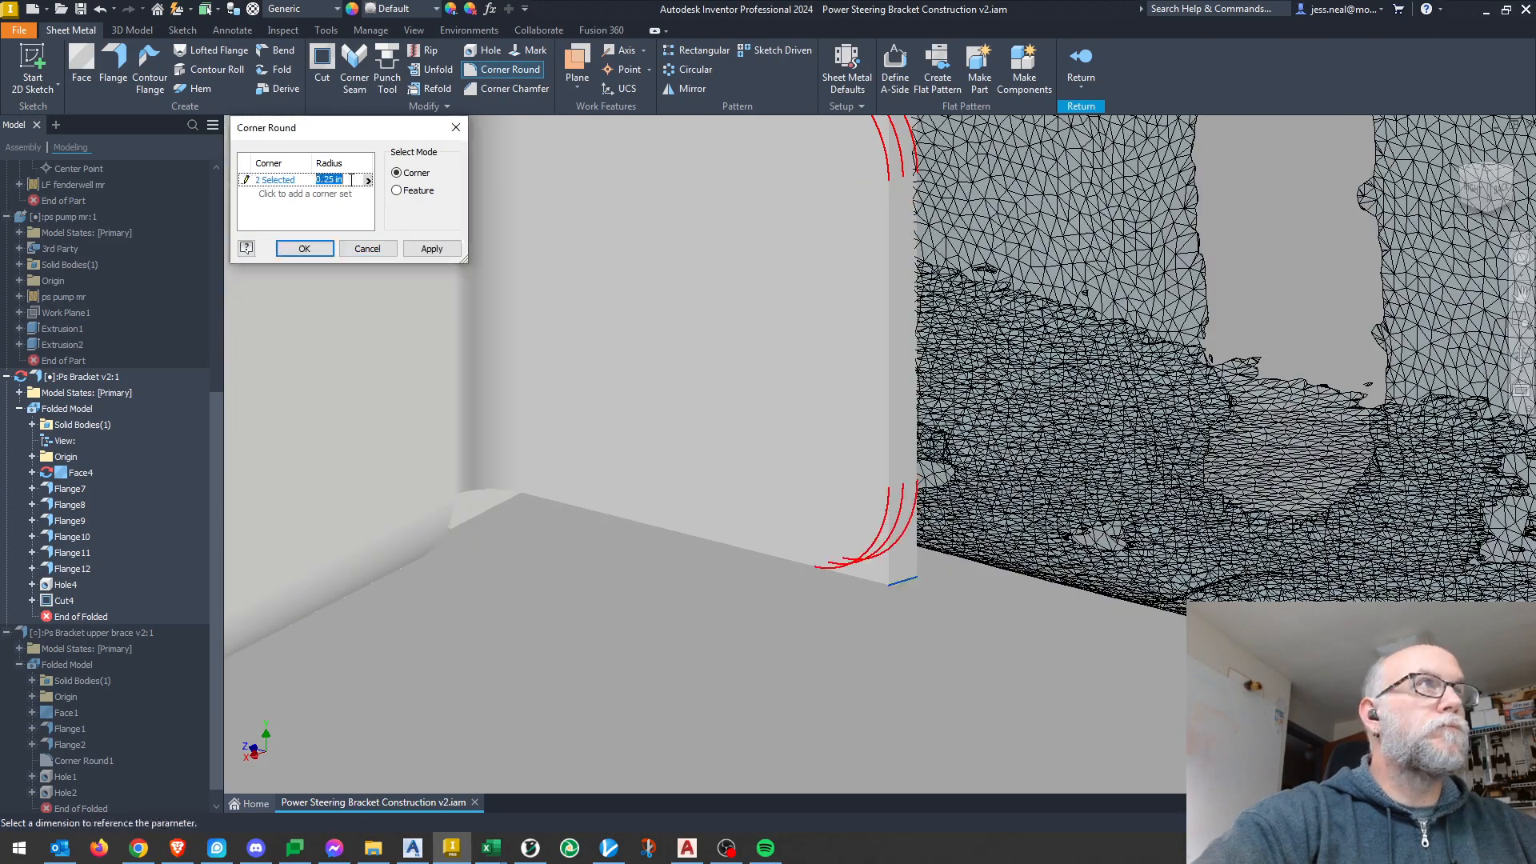
pyautogui.scroll(-5, 658, 268)
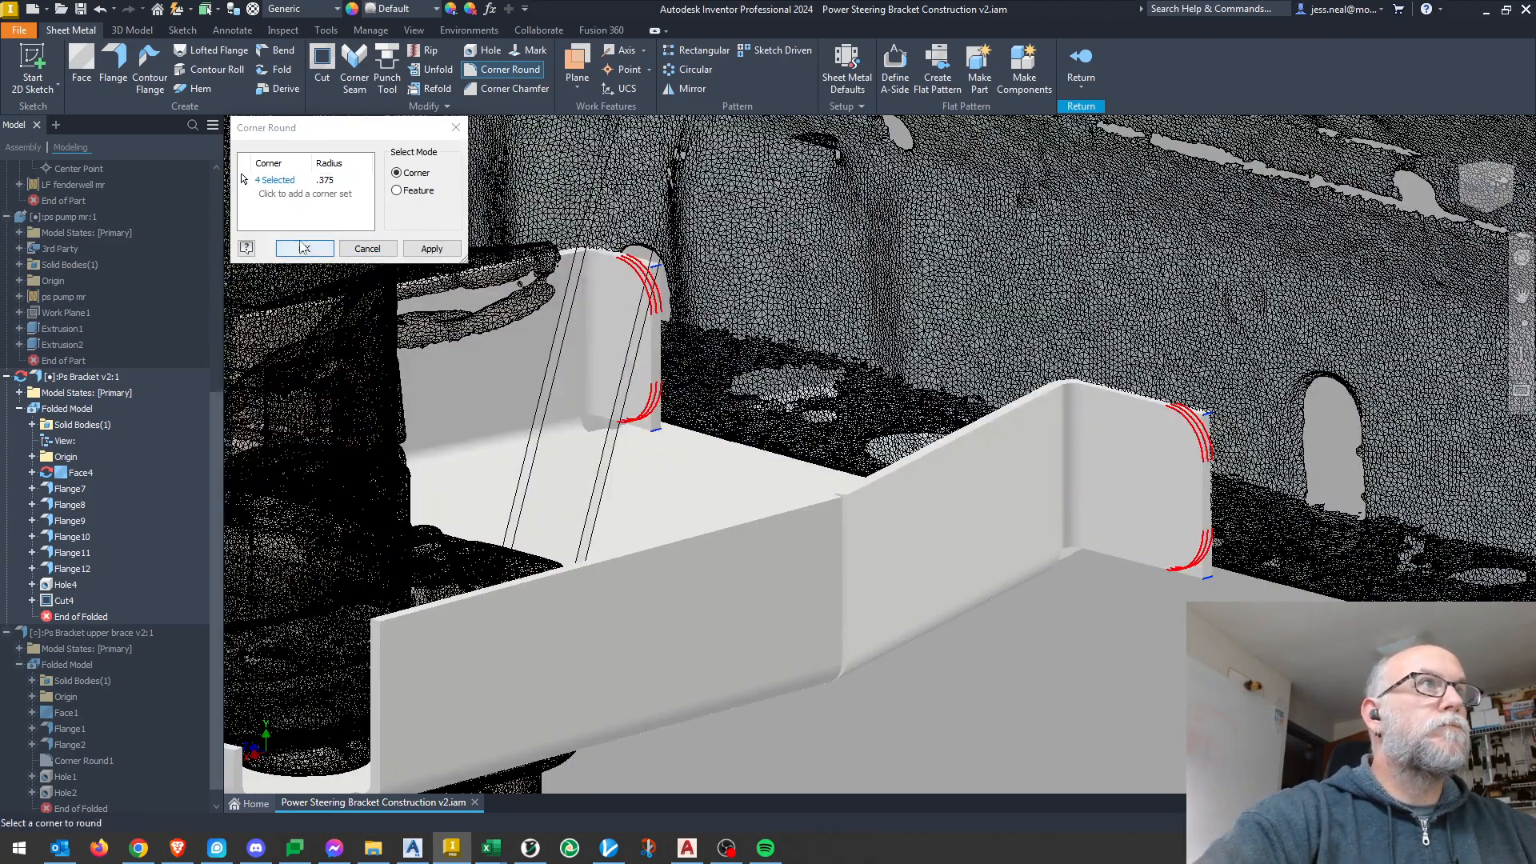
pyautogui.keyDown('shift'); pyautogui.moveTo(720, 375); pyautogui.dragTo(1214, 524, button='middle'); pyautogui.keyUp('shift')
pyautogui.keyDown('shift'); pyautogui.moveTo(736, 704); pyautogui.dragTo(854, 417, button='middle'); pyautogui.keyUp('shift')
pyautogui.press('Return')
# Sketch a point 0.625 in from the outer edge of the slanted side's end flange and cut a 0.27 in through hole there.
pyautogui.scroll(3, 854, 417)
pyautogui.press('s')
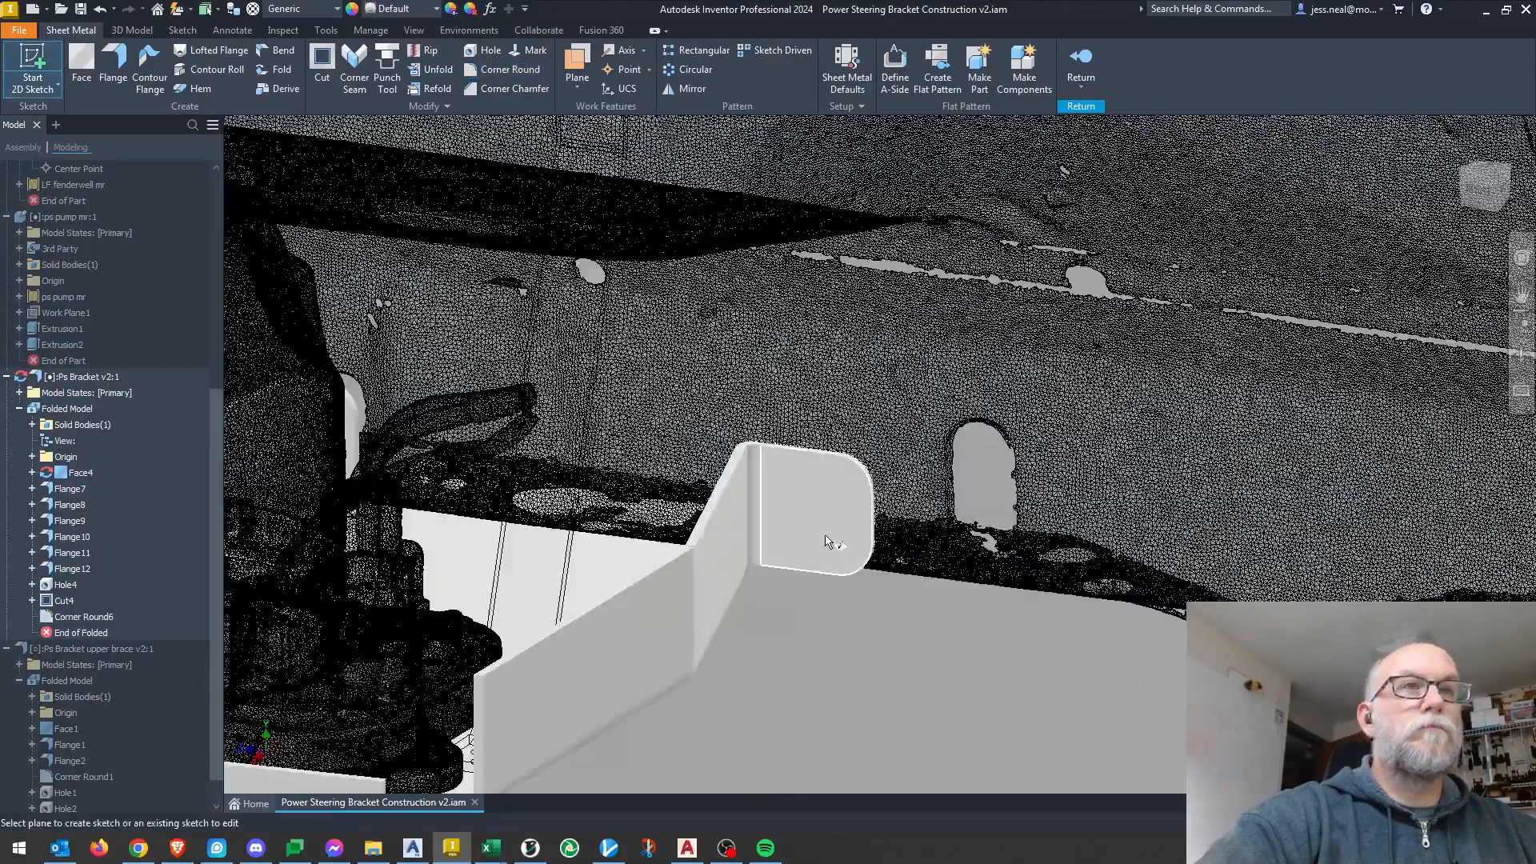
pyautogui.click(834, 537)
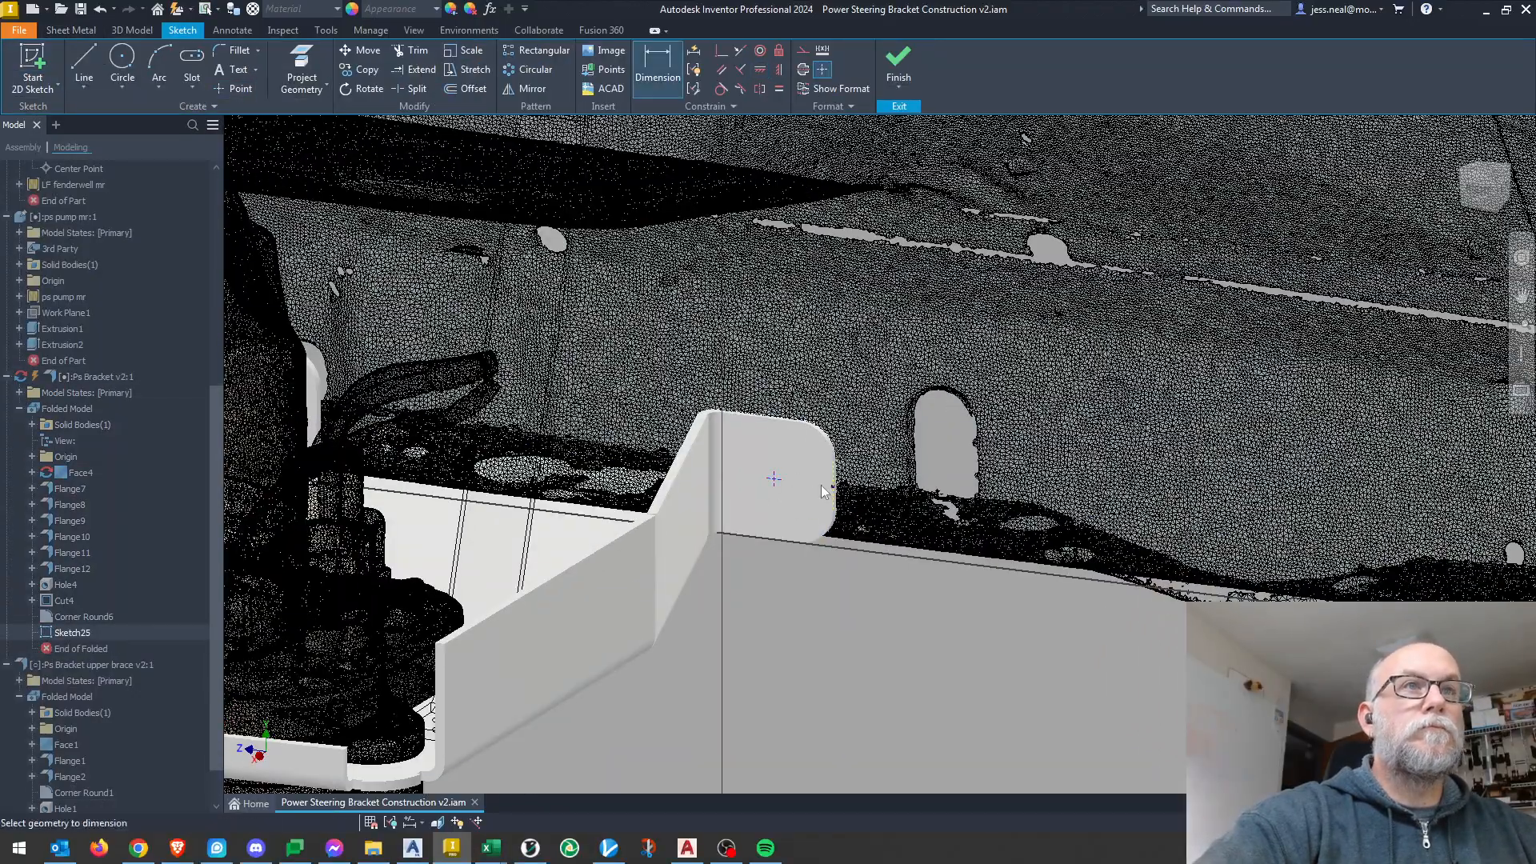
pyautogui.press('Return')
pyautogui.press('h')
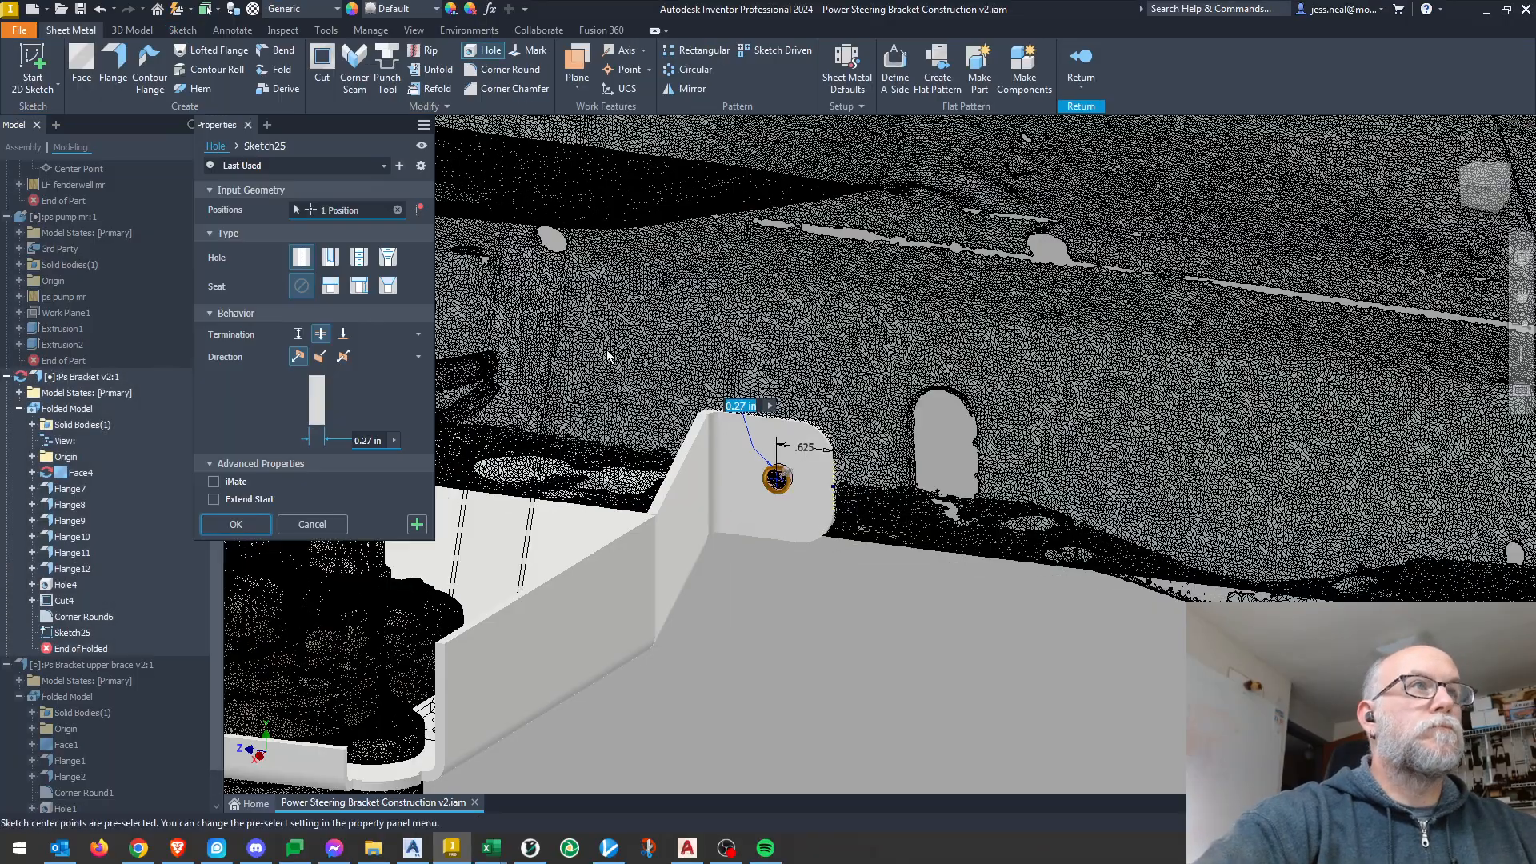
pyautogui.press('Return')
# Sketch a dimensioned point on the opposite end flange, cut a hole through it and return to the assembly.
pyautogui.keyDown('shift'); pyautogui.moveTo(480, 432); pyautogui.dragTo(685, 422, button='middle'); pyautogui.keyUp('shift')
pyautogui.click(685, 430)
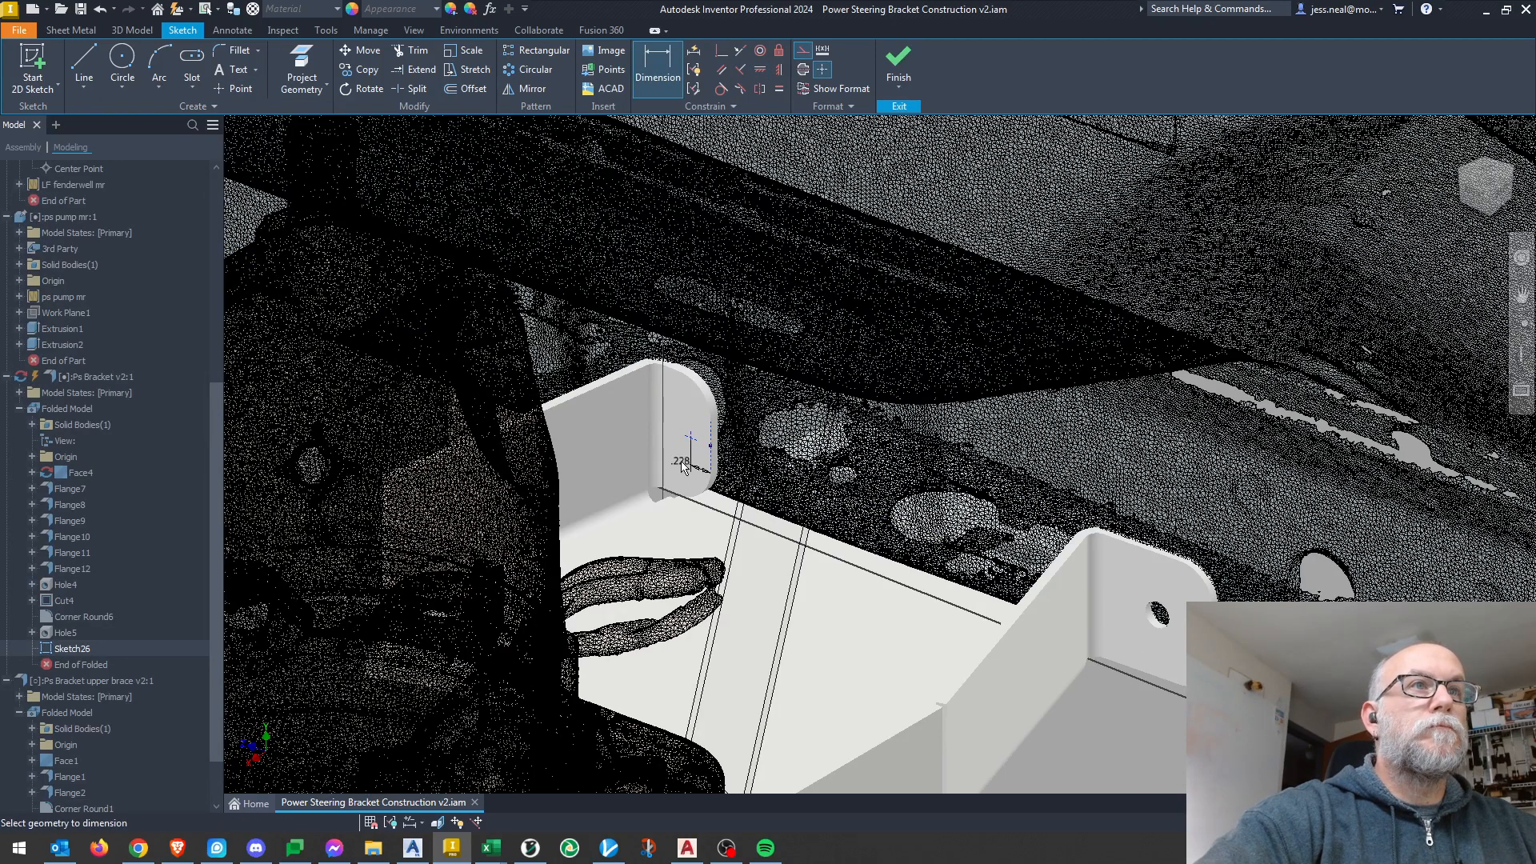
pyautogui.press('h')
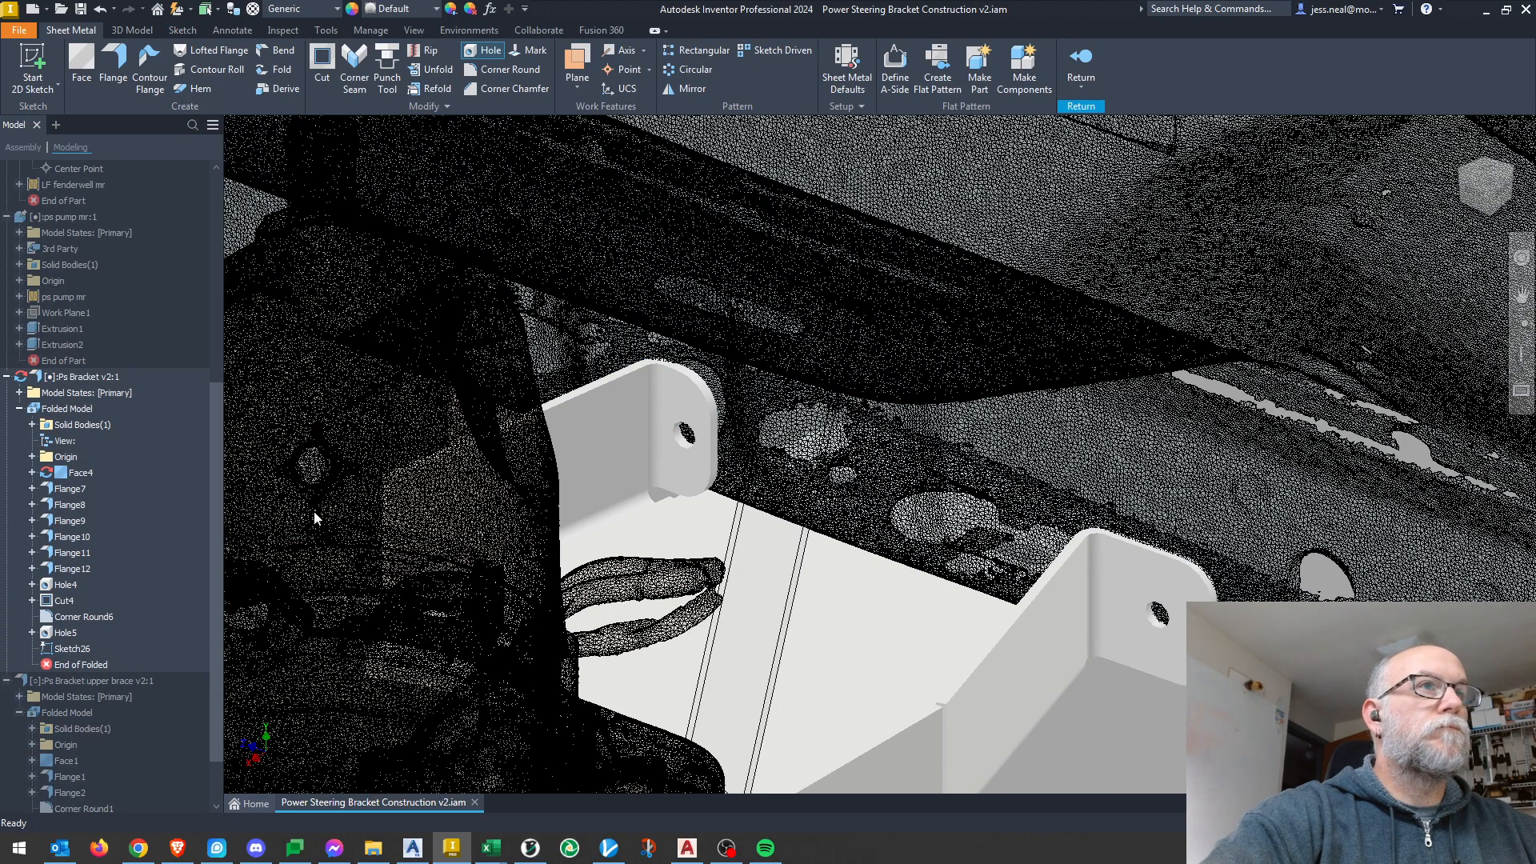
pyautogui.press('Return')
pyautogui.scroll(-3, 752, 304)
pyautogui.scroll(-1, 890, 522)
pyautogui.click(1079, 60)
pyautogui.keyDown('shift'); pyautogui.moveTo(832, 623); pyautogui.dragTo(919, 628, button='middle'); pyautogui.keyUp('shift')
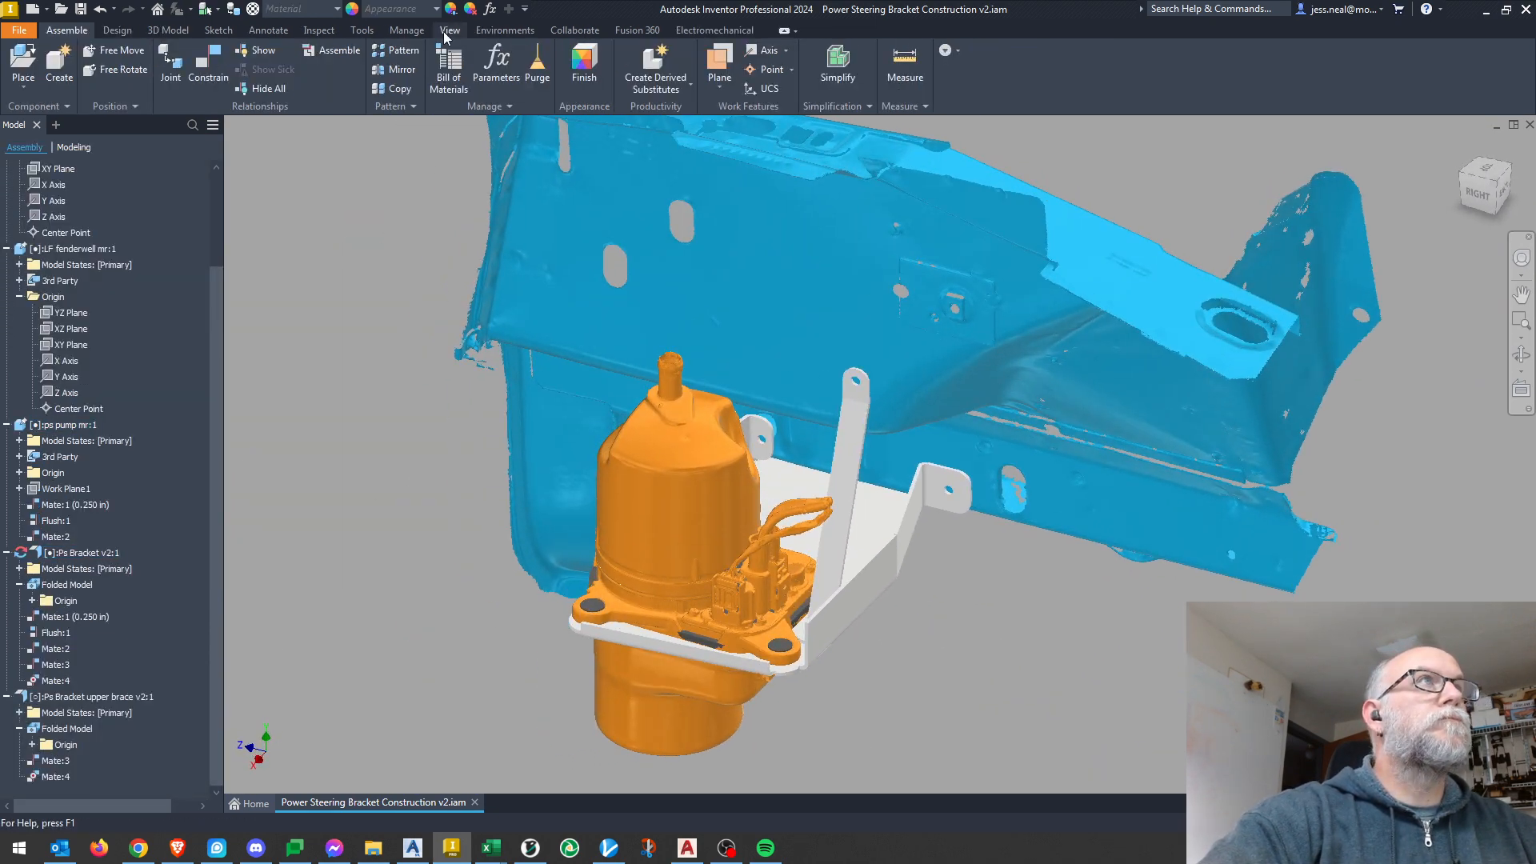
# Create a half section view of the assembly parallel to the XZ plane, moved up through the bracket flanges.
pyautogui.click(449, 30)
pyautogui.click(276, 69)
pyautogui.click(233, 128)
pyautogui.scroll(2, 82, 320)
pyautogui.click(60, 248)
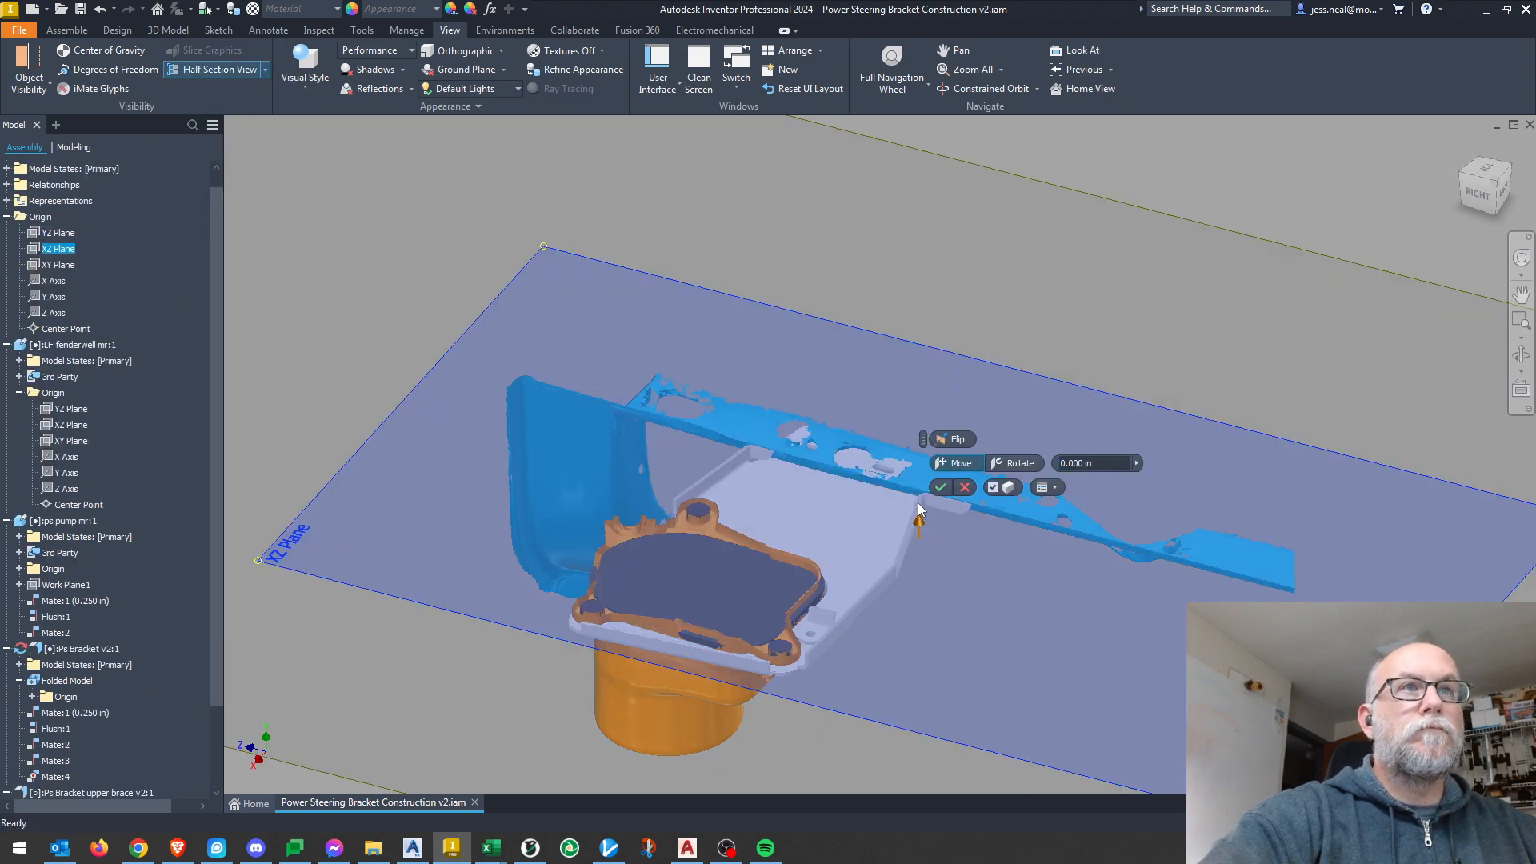
pyautogui.moveTo(918, 508); pyautogui.dragTo(919, 496)
pyautogui.press('Escape')
# Edit the bracket in place and set the angle of the slanted side's end flange to 105 degrees.
pyautogui.doubleClick(782, 483)
pyautogui.click(1483, 166)
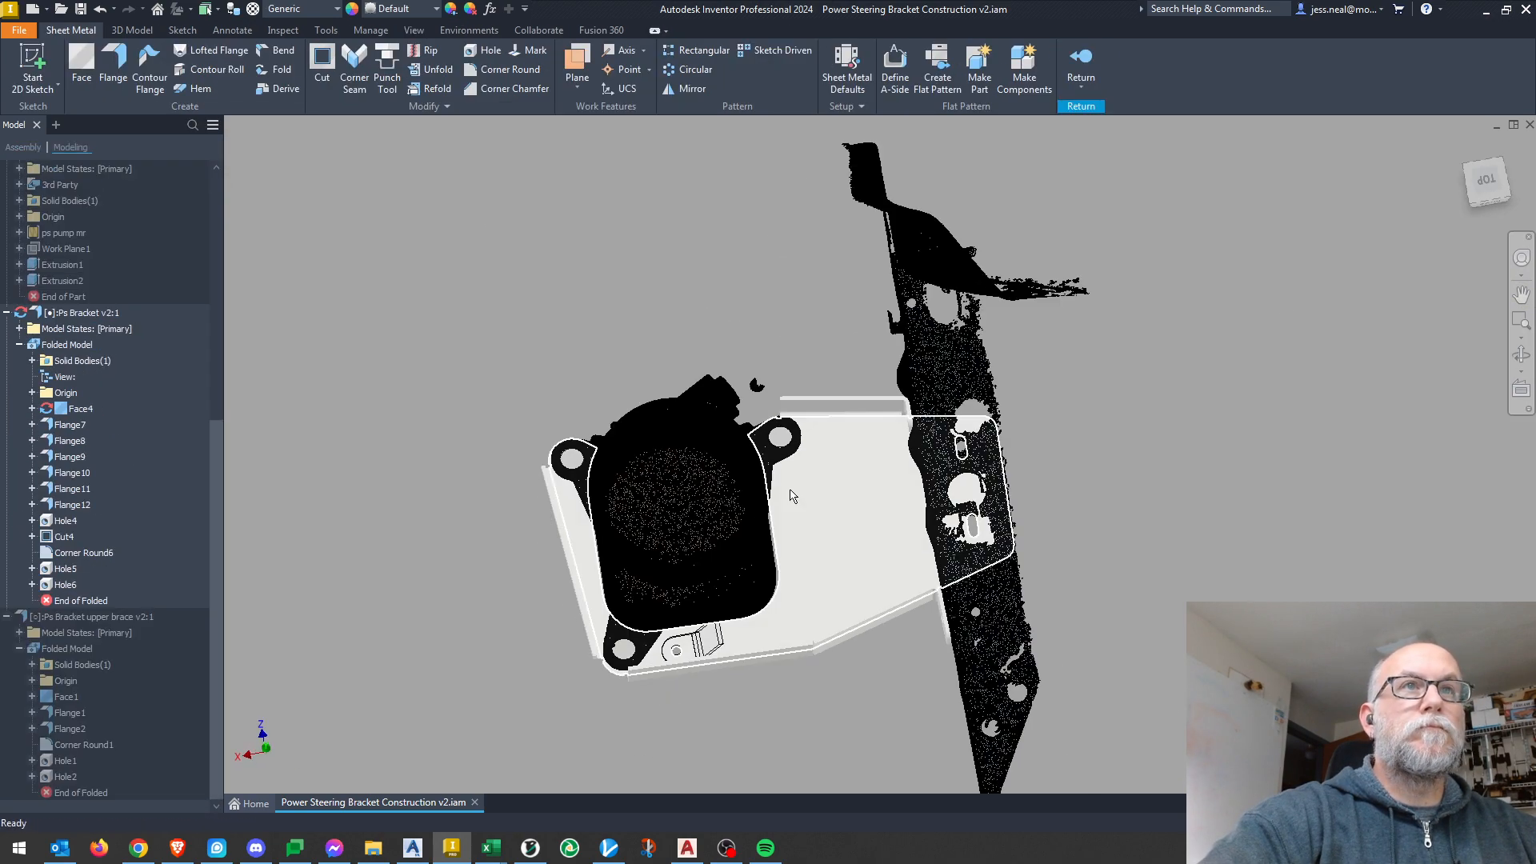
pyautogui.scroll(-6, 924, 368)
pyautogui.moveTo(830, 440); pyautogui.dragTo(826, 514, button='middle')
pyautogui.scroll(3, 840, 432)
pyautogui.doubleClick(75, 504)
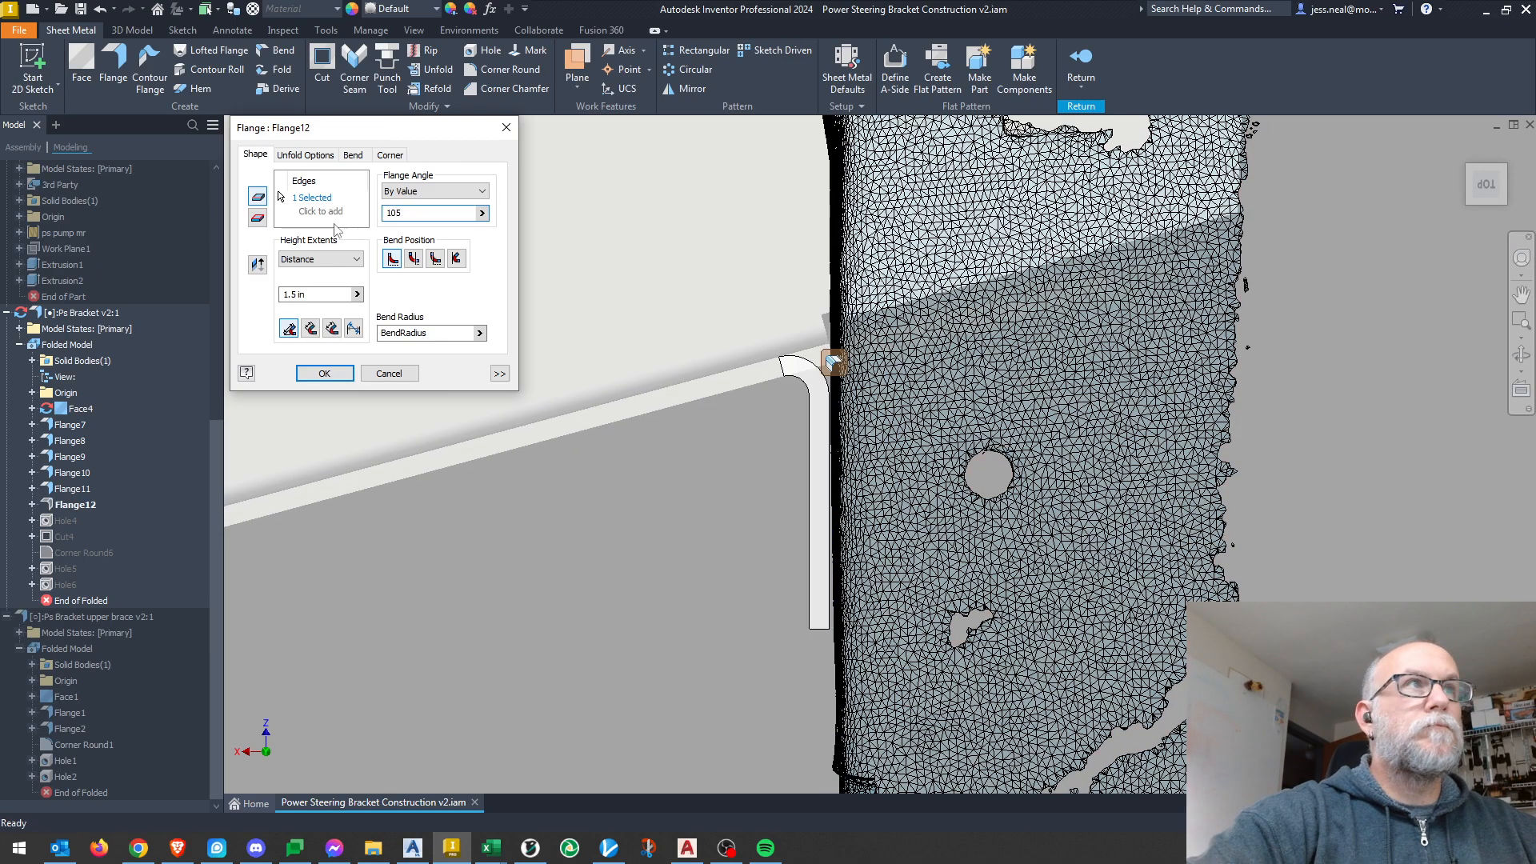
pyautogui.click(324, 373)
# Sketch a four-sided window between the pump opening and the slots with 1.000 in margins, and cut it through the bracket.
pyautogui.moveTo(771, 520)
pyautogui.keyDown('shift'); pyautogui.mouseDown(button='middle')
pyautogui.moveTo(734, 595)
pyautogui.moveTo(724, 672)
pyautogui.mouseUp(button='middle'); pyautogui.keyUp('shift')
pyautogui.click(704, 520)
pyautogui.click(36, 68)
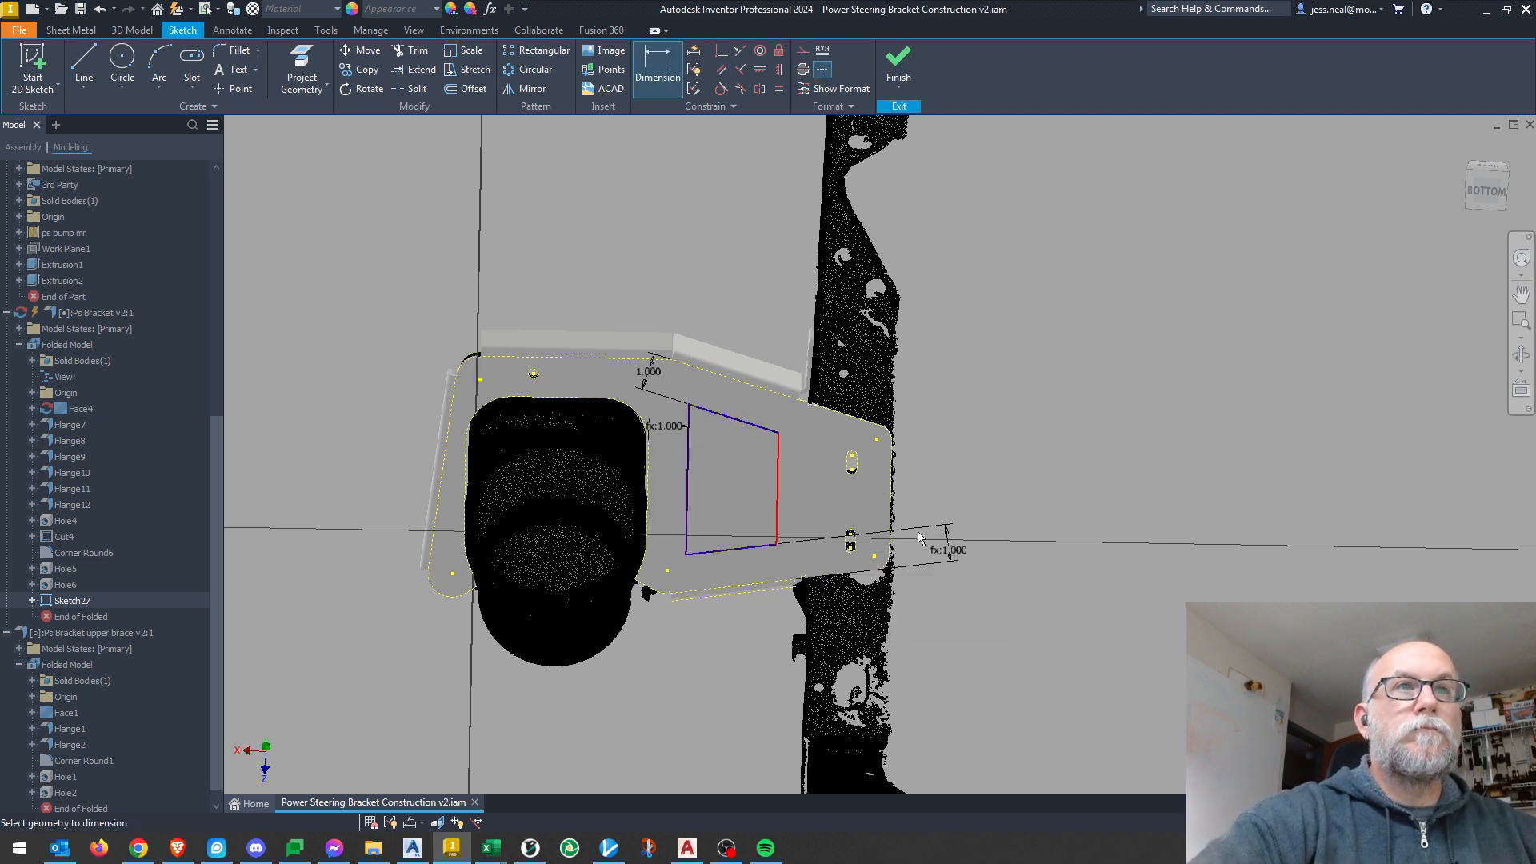
pyautogui.click(1009, 618)
pyautogui.scroll(5, 800, 492)
pyautogui.scroll(-3, 770, 483)
pyautogui.press('d')
pyautogui.click(744, 448)
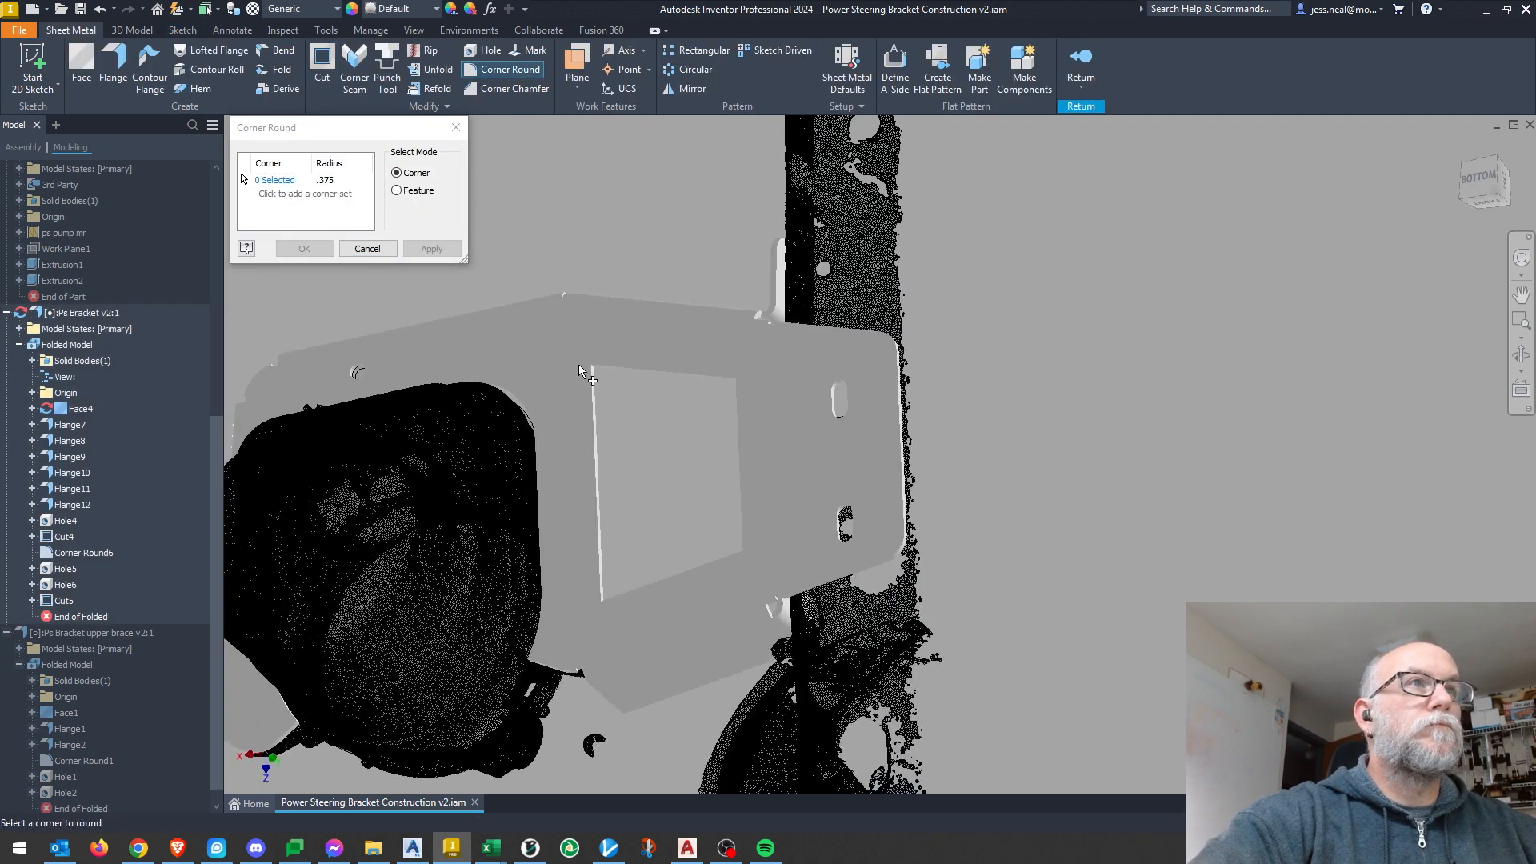
# Round the four inside corners of the bracket's window cutout.
pyautogui.scroll(3, 1038, 439)
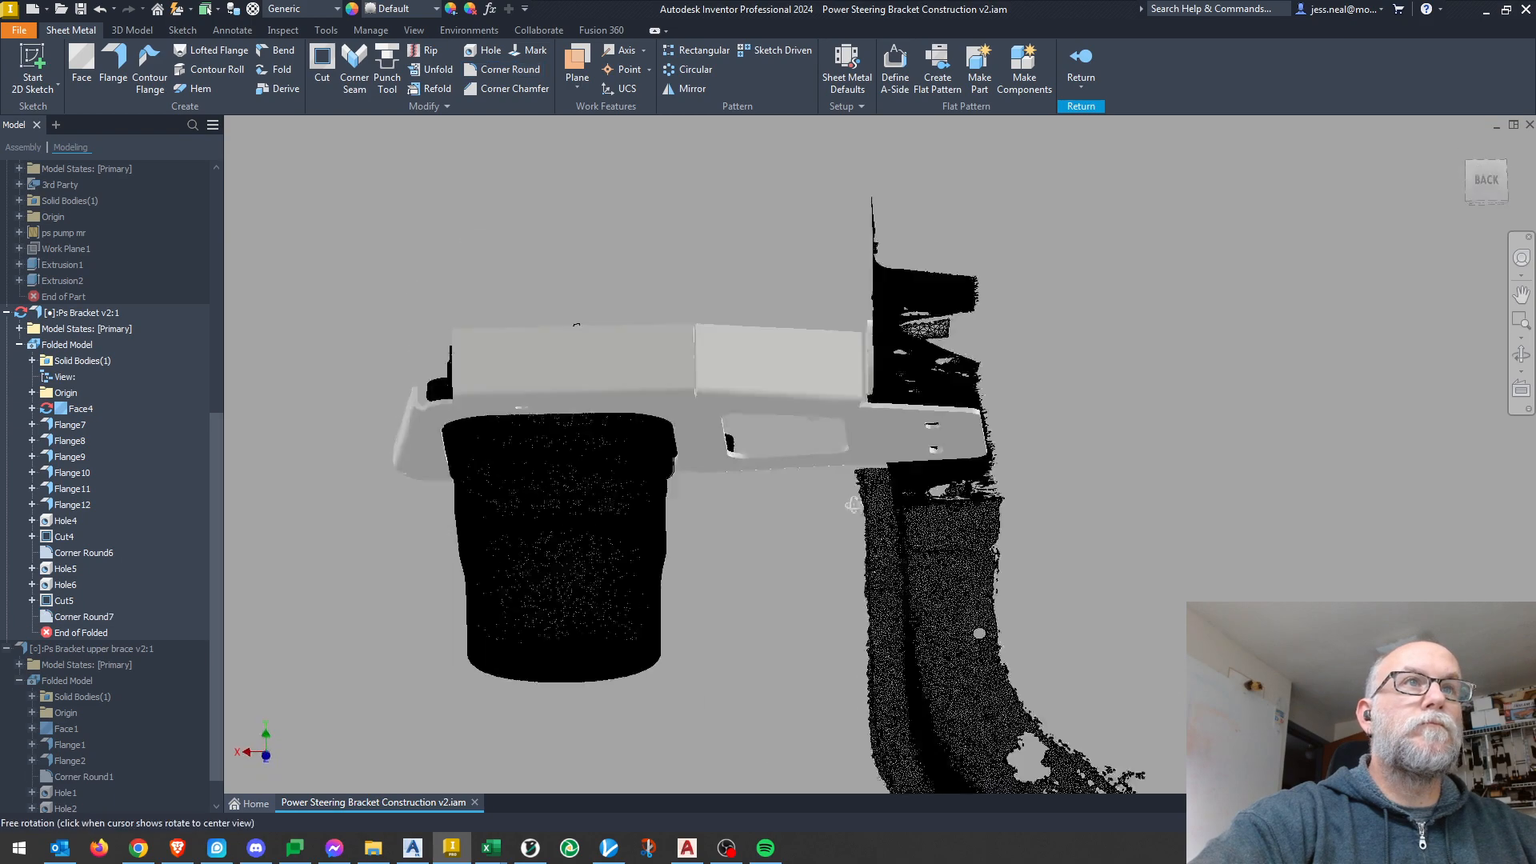
pyautogui.keyDown('shift'); pyautogui.moveTo(1039, 384); pyautogui.dragTo(1130, 290, button='middle'); pyautogui.keyUp('shift')
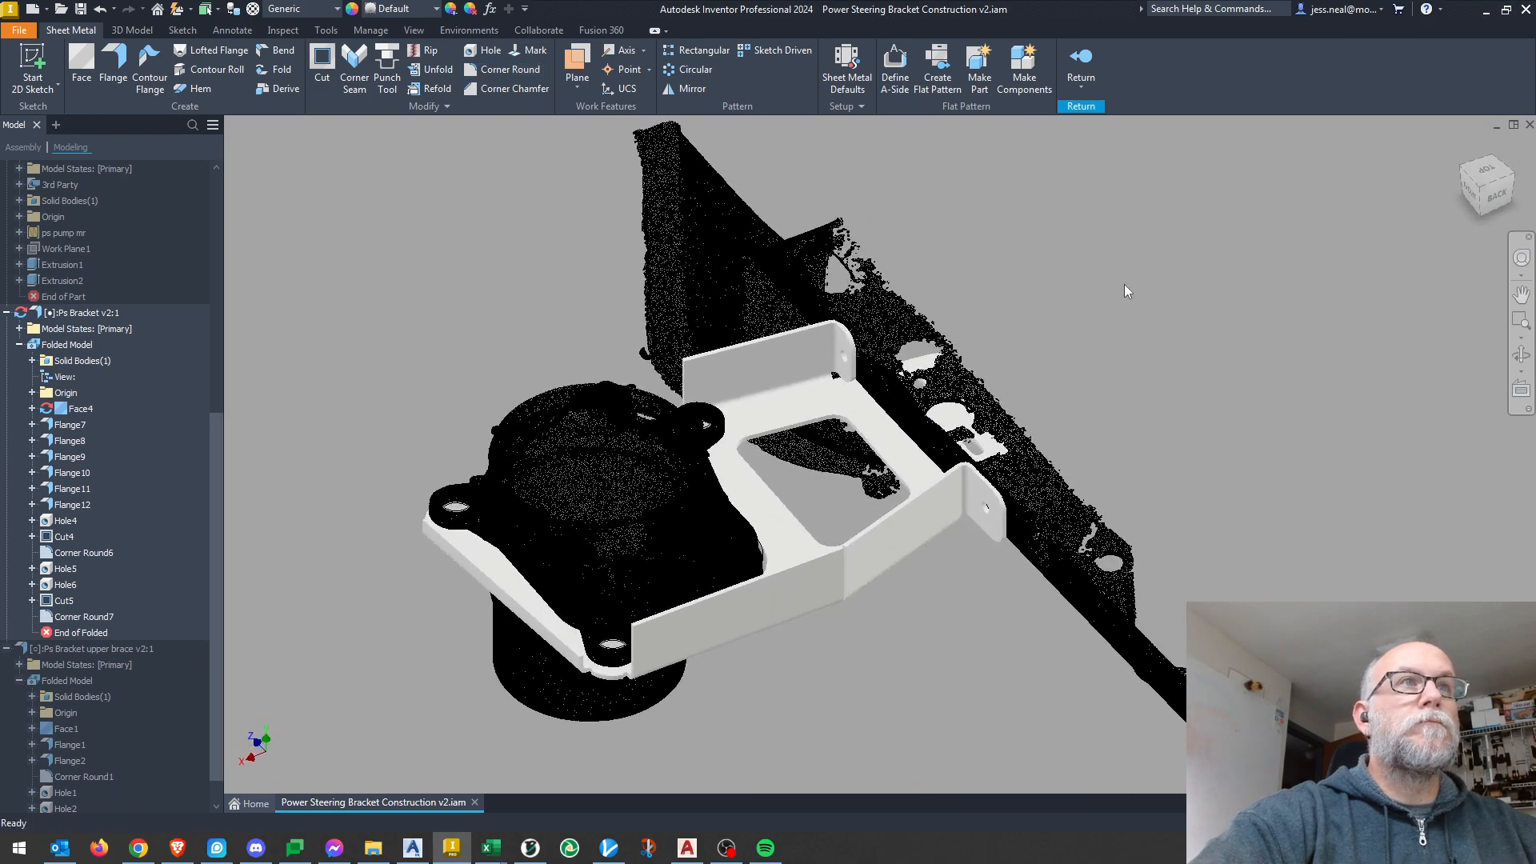
# Chamfer the pump-side upper corners of both long side flanges with a 1 in distance.
pyautogui.scroll(3, 607, 694)
pyautogui.click(506, 88)
pyautogui.moveTo(759, 128); pyautogui.dragTo(816, 252, button='middle')
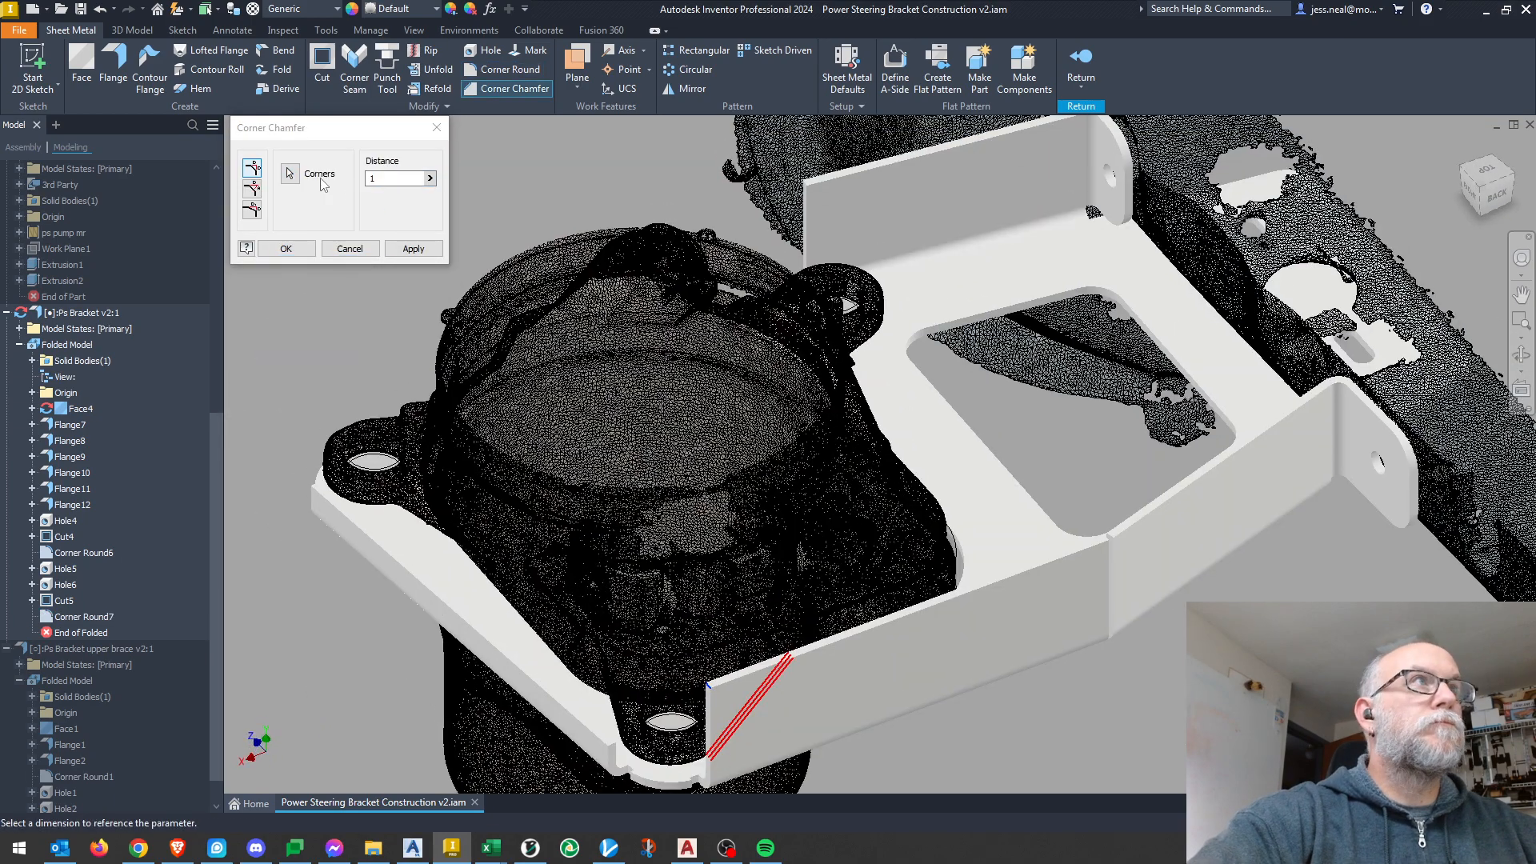
pyautogui.moveTo(746, 678); pyautogui.dragTo(742, 611, button='middle')
pyautogui.click(413, 248)
pyautogui.moveTo(802, 120); pyautogui.dragTo(818, 243, button='middle')
pyautogui.click(820, 240)
pyautogui.click(285, 248)
# Round the chamfered side-flange corners and the front flange's end corners with a 0.25 in radius.
pyautogui.scroll(-1, 860, 344)
pyautogui.moveTo(860, 351); pyautogui.dragTo(810, 320, button='middle')
pyautogui.click(502, 69)
pyautogui.click(342, 178)
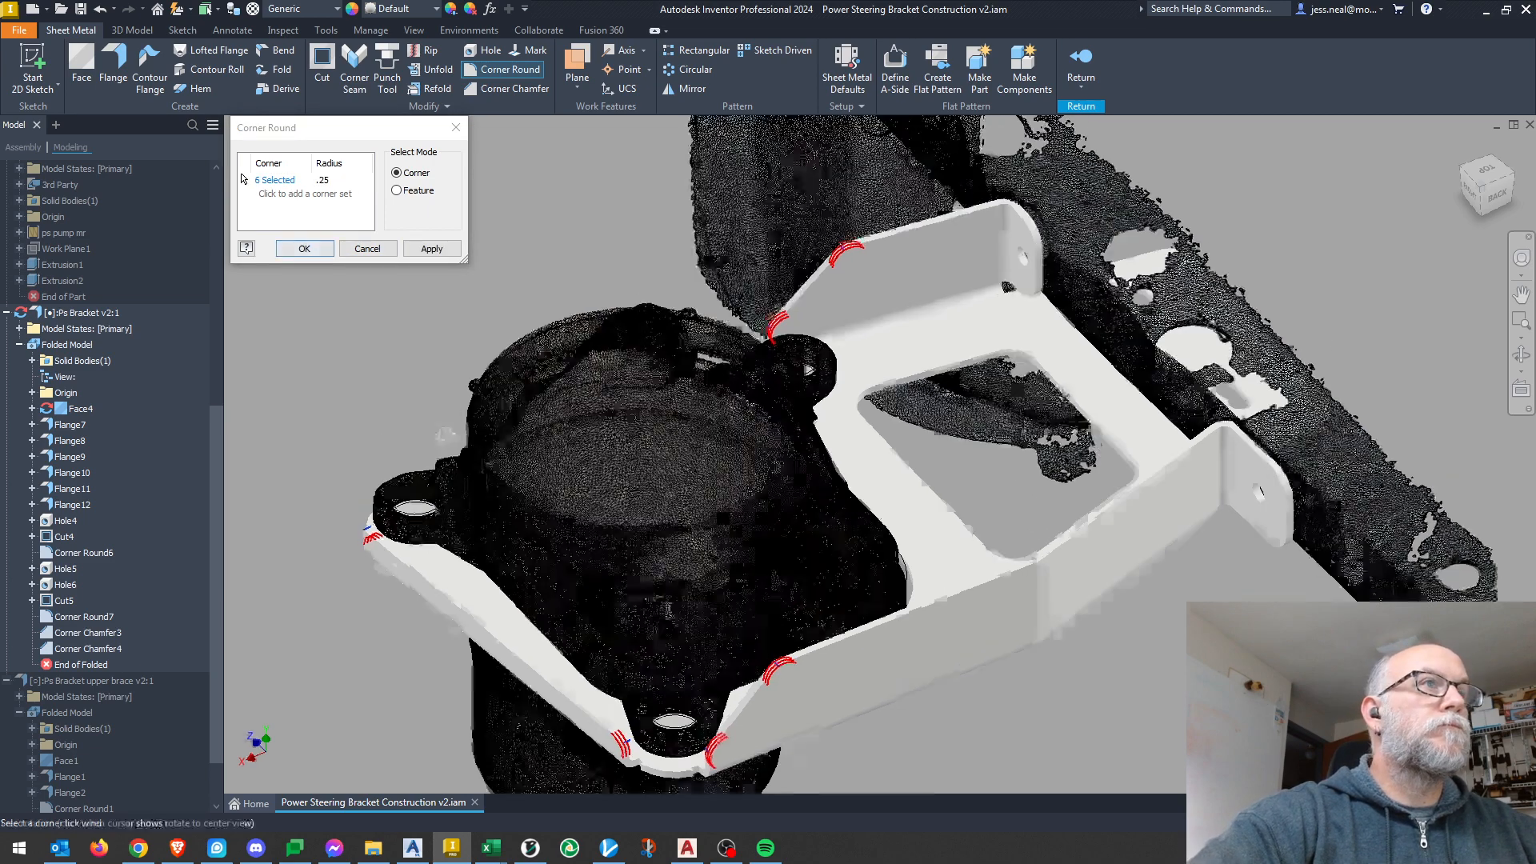
pyautogui.click(304, 248)
# Return to the assembly, delete the section view and inspect the finished bracket and brace around the pump.
pyautogui.click(1080, 68)
pyautogui.click(450, 30)
pyautogui.click(280, 69)
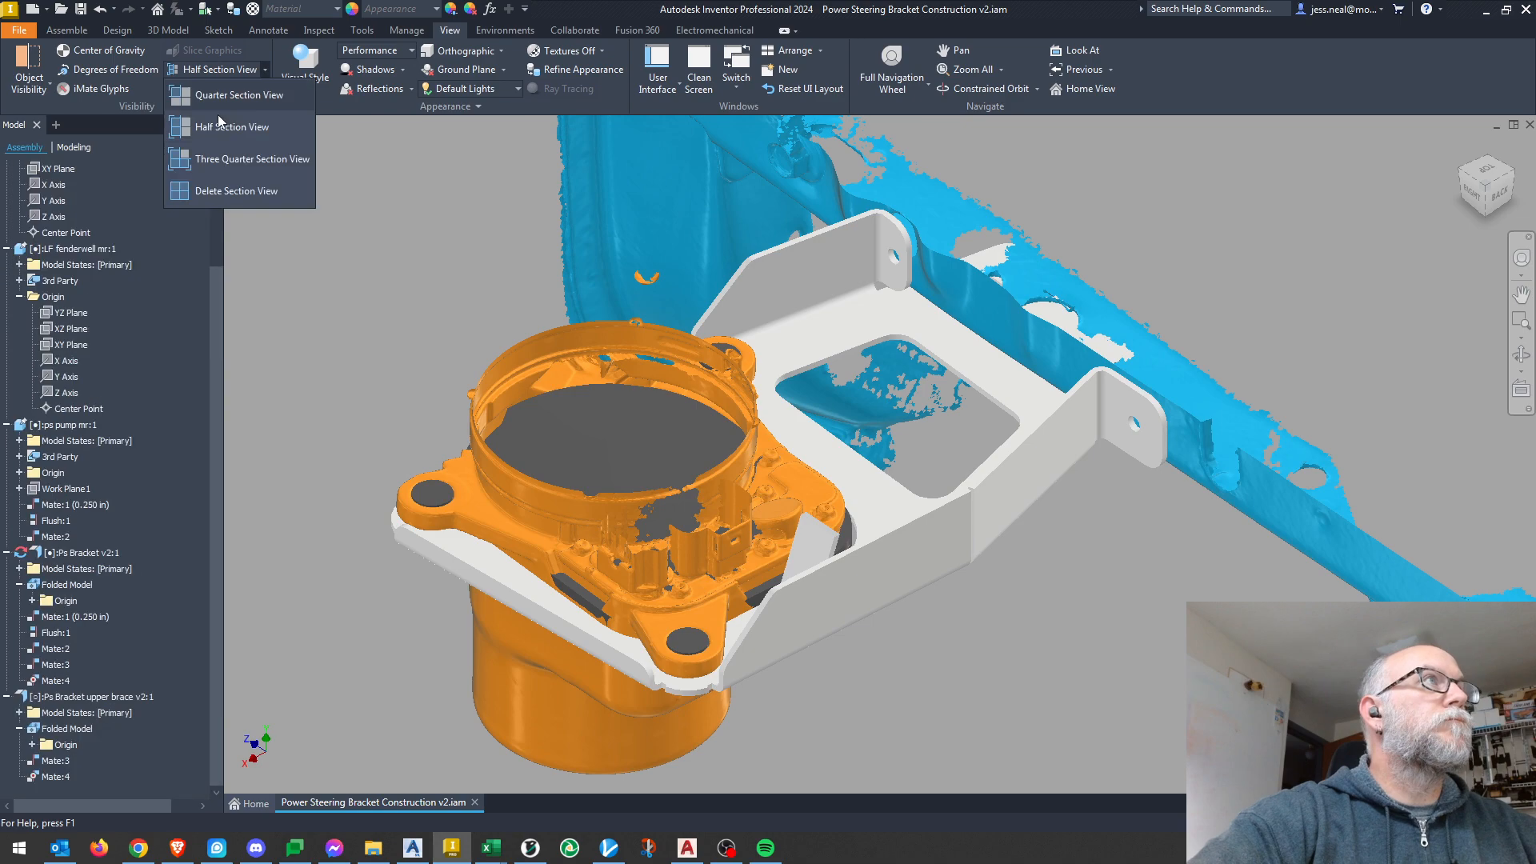
pyautogui.click(240, 189)
pyautogui.scroll(-3, 766, 479)
pyautogui.keyDown('shift'); pyautogui.moveTo(771, 460); pyautogui.dragTo(720, 487, button='middle'); pyautogui.keyUp('shift')
pyautogui.scroll(2, 832, 416)
pyautogui.keyDown('shift'); pyautogui.moveTo(1168, 431); pyautogui.dragTo(662, 531, button='middle'); pyautogui.keyUp('shift')
pyautogui.scroll(5, 702, 537)
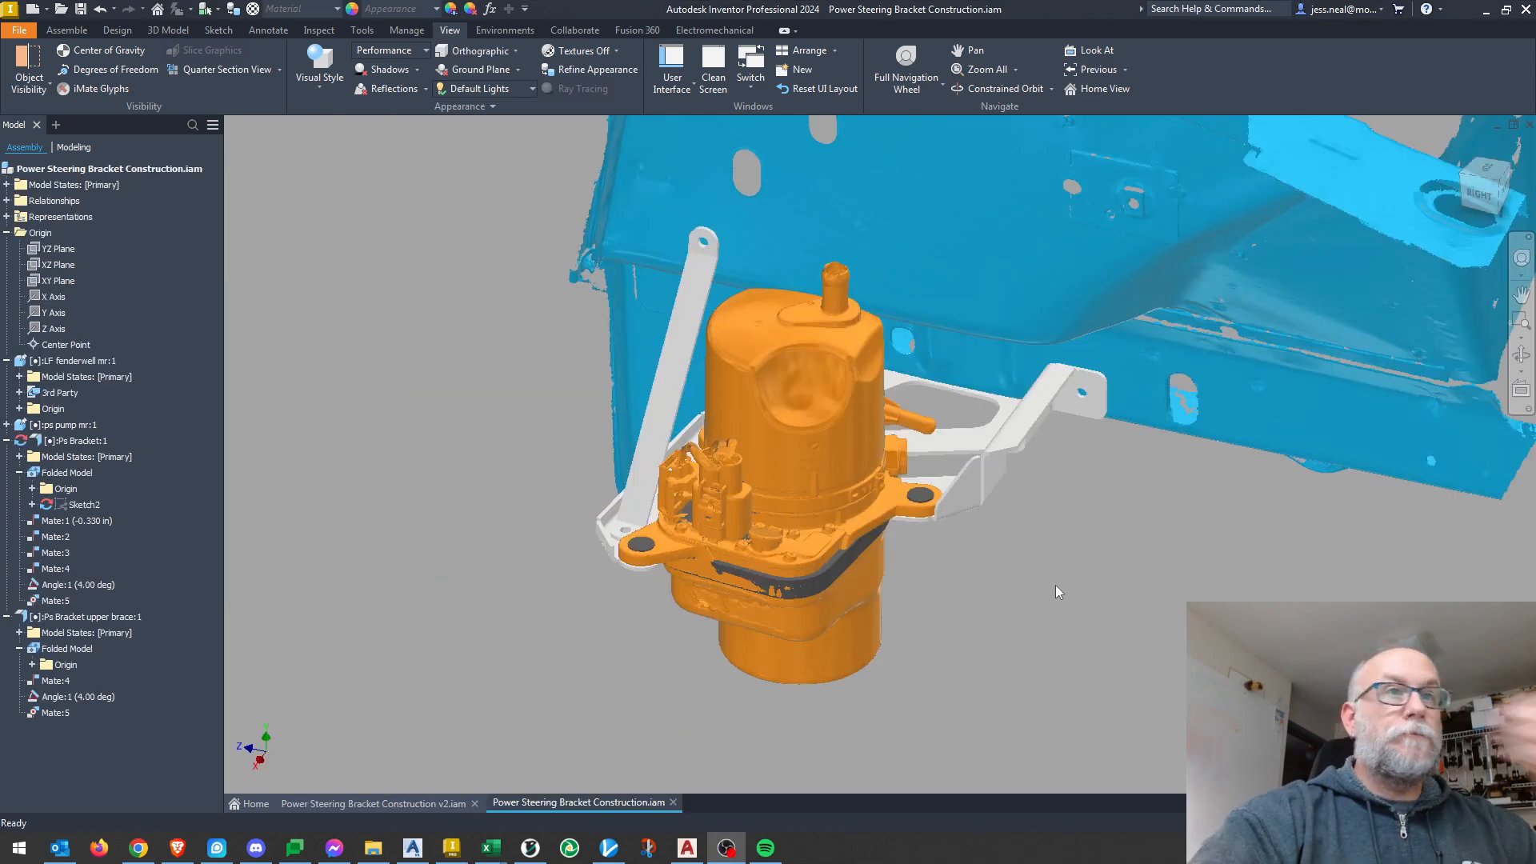
# Inspect the fit of the bracket and brace around the pump and fenderwell in the first construction assembly.
pyautogui.moveTo(1041, 544)
pyautogui.mouseDown(button='middle')
pyautogui.moveTo(957, 581)
pyautogui.moveTo(1117, 551)
pyautogui.moveTo(1080, 583)
pyautogui.moveTo(935, 581)
pyautogui.moveTo(1001, 592)
pyautogui.moveTo(1059, 561)
pyautogui.moveTo(1000, 556)
pyautogui.moveTo(1028, 547)
pyautogui.mouseUp(button='middle')
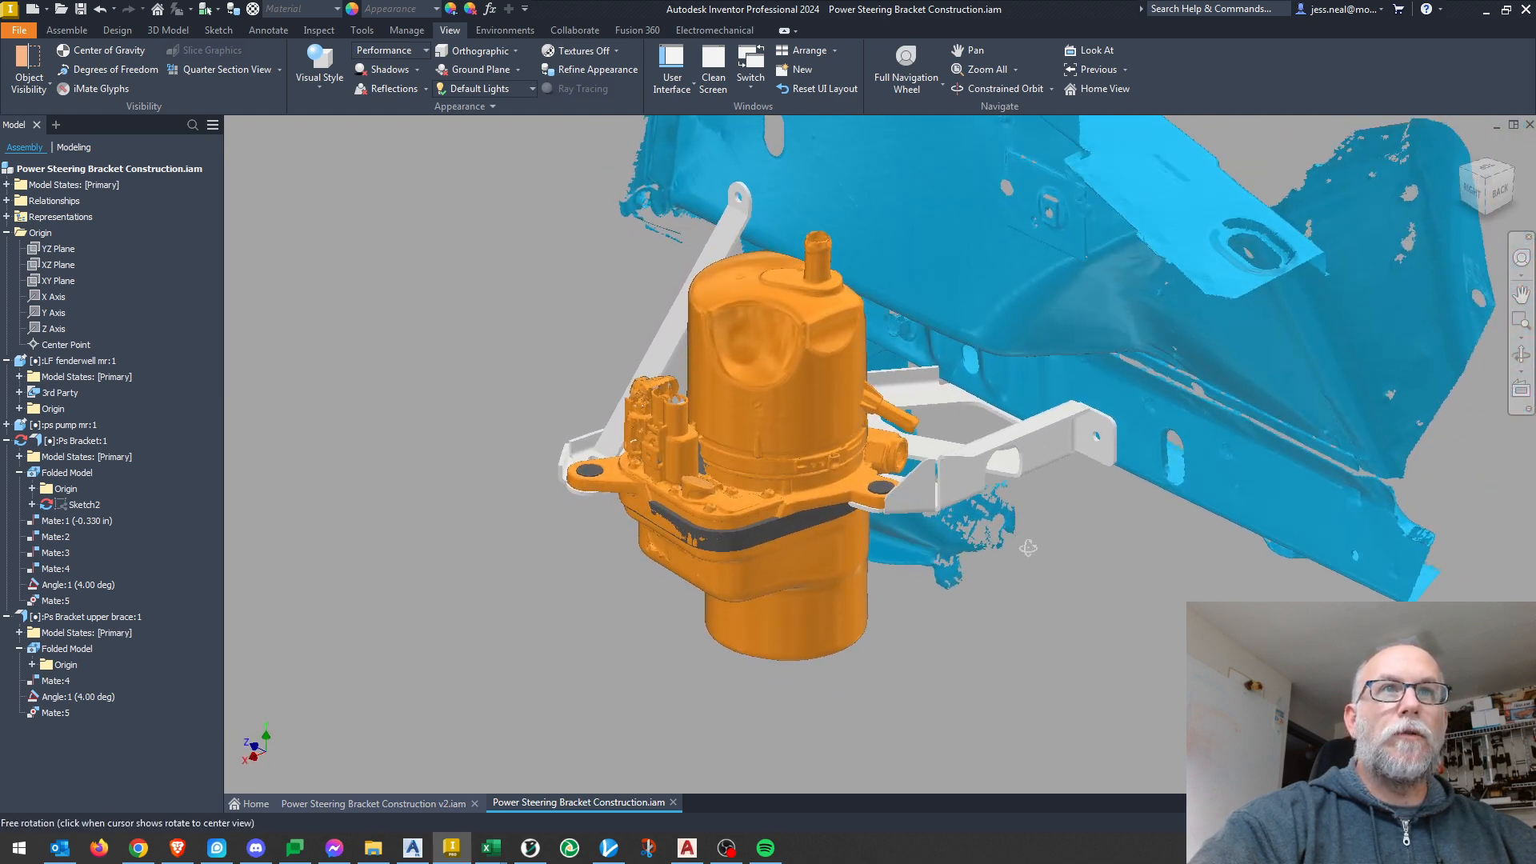
pyautogui.scroll(3, 906, 453)
pyautogui.keyDown('shift'); pyautogui.moveTo(906, 452); pyautogui.dragTo(946, 485, button='middle'); pyautogui.keyUp('shift')
pyautogui.scroll(3, 884, 369)
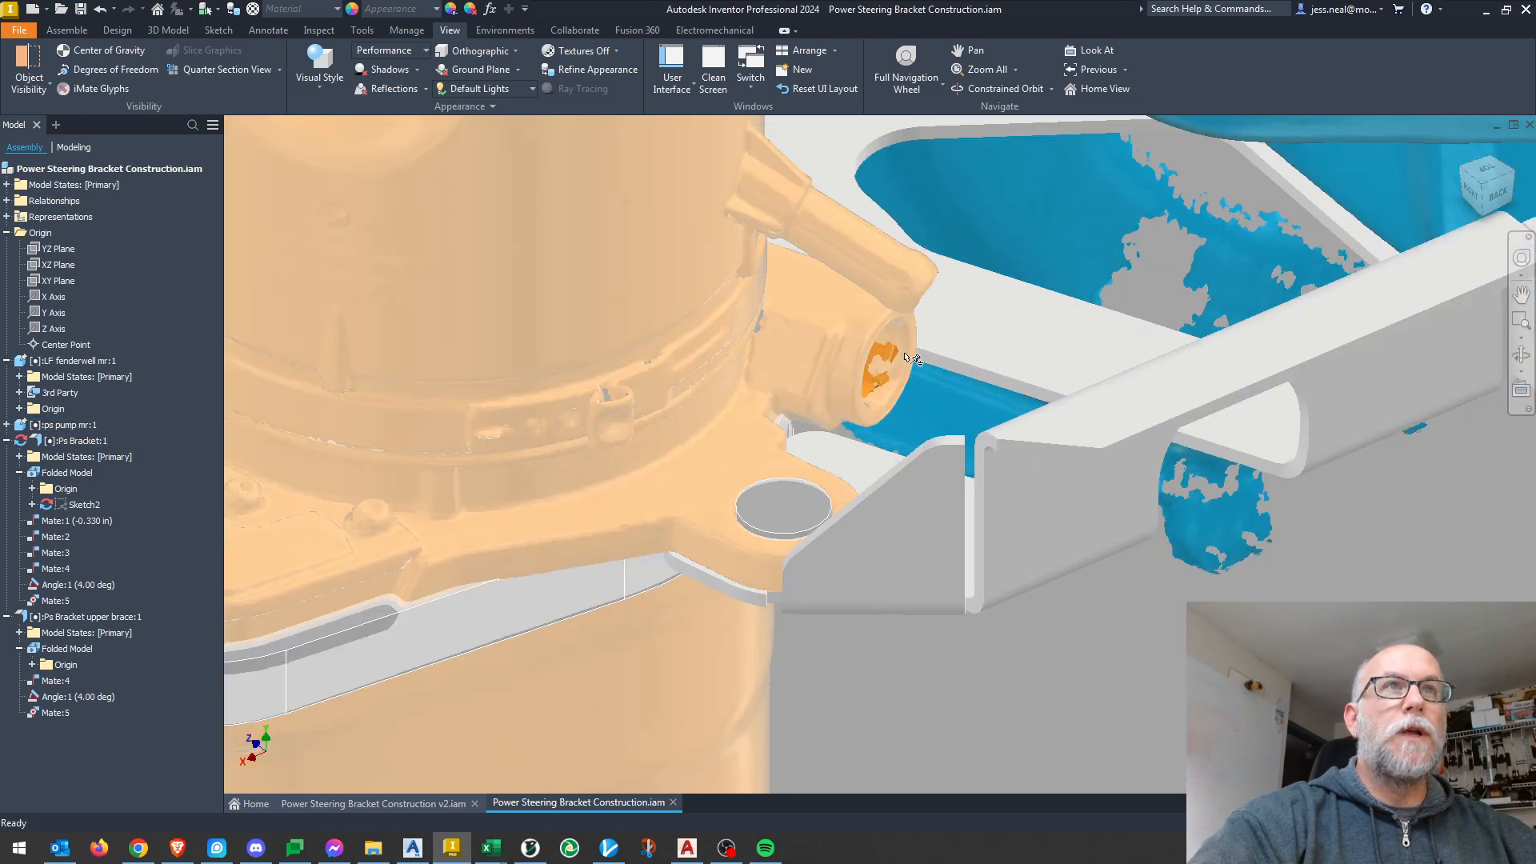
pyautogui.scroll(-2, 887, 368)
pyautogui.keyDown('shift'); pyautogui.moveTo(889, 368); pyautogui.dragTo(1105, 557, button='middle'); pyautogui.keyUp('shift')
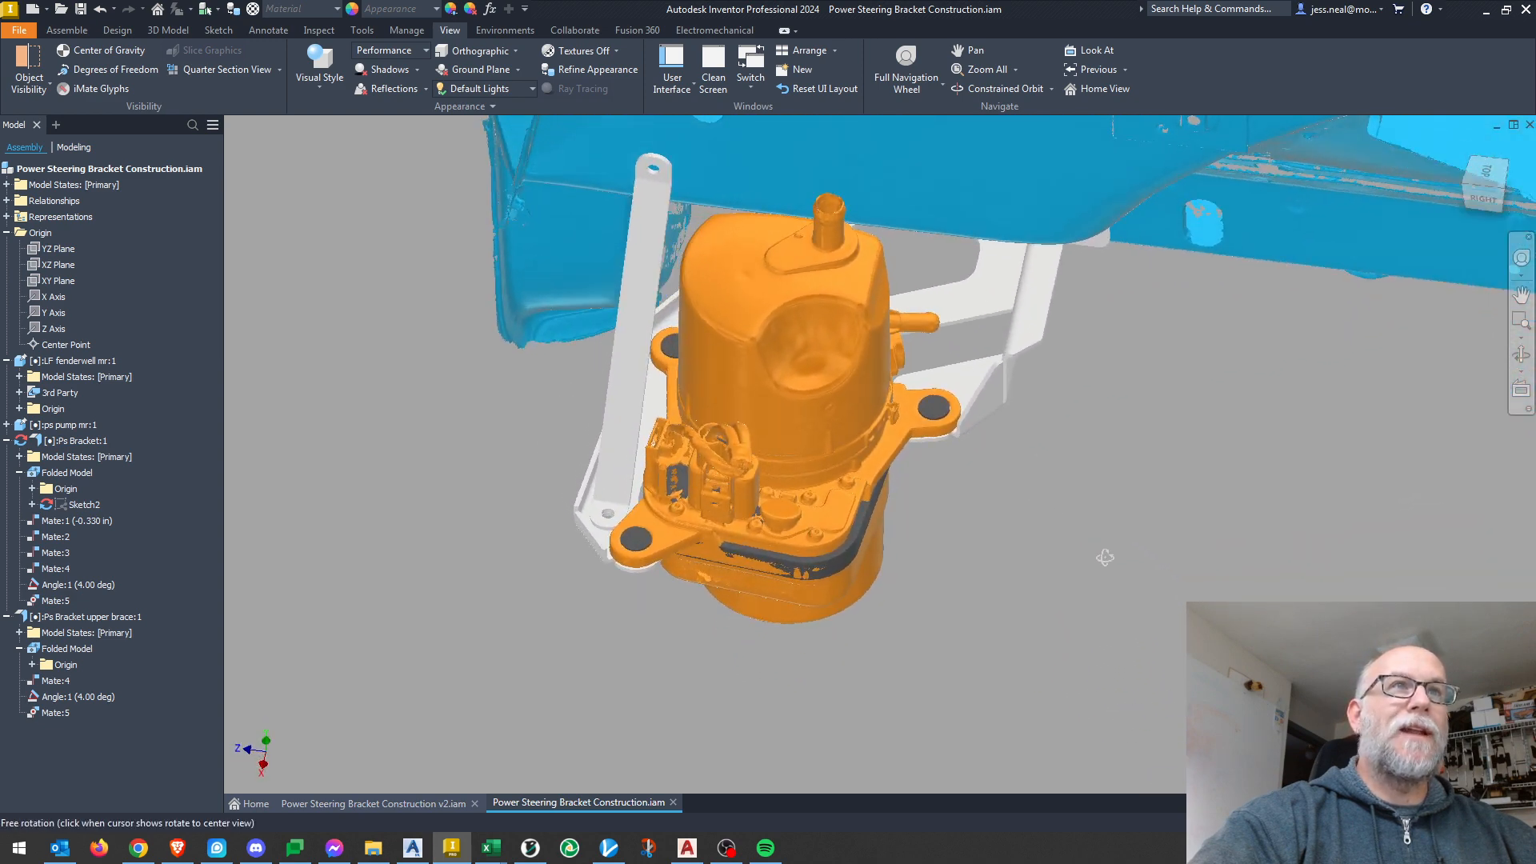
pyautogui.keyDown('shift'); pyautogui.moveTo(1049, 506); pyautogui.dragTo(1039, 573, button='middle'); pyautogui.keyUp('shift')
pyautogui.keyDown('shift'); pyautogui.moveTo(1207, 552); pyautogui.dragTo(1131, 552, button='middle'); pyautogui.keyUp('shift')
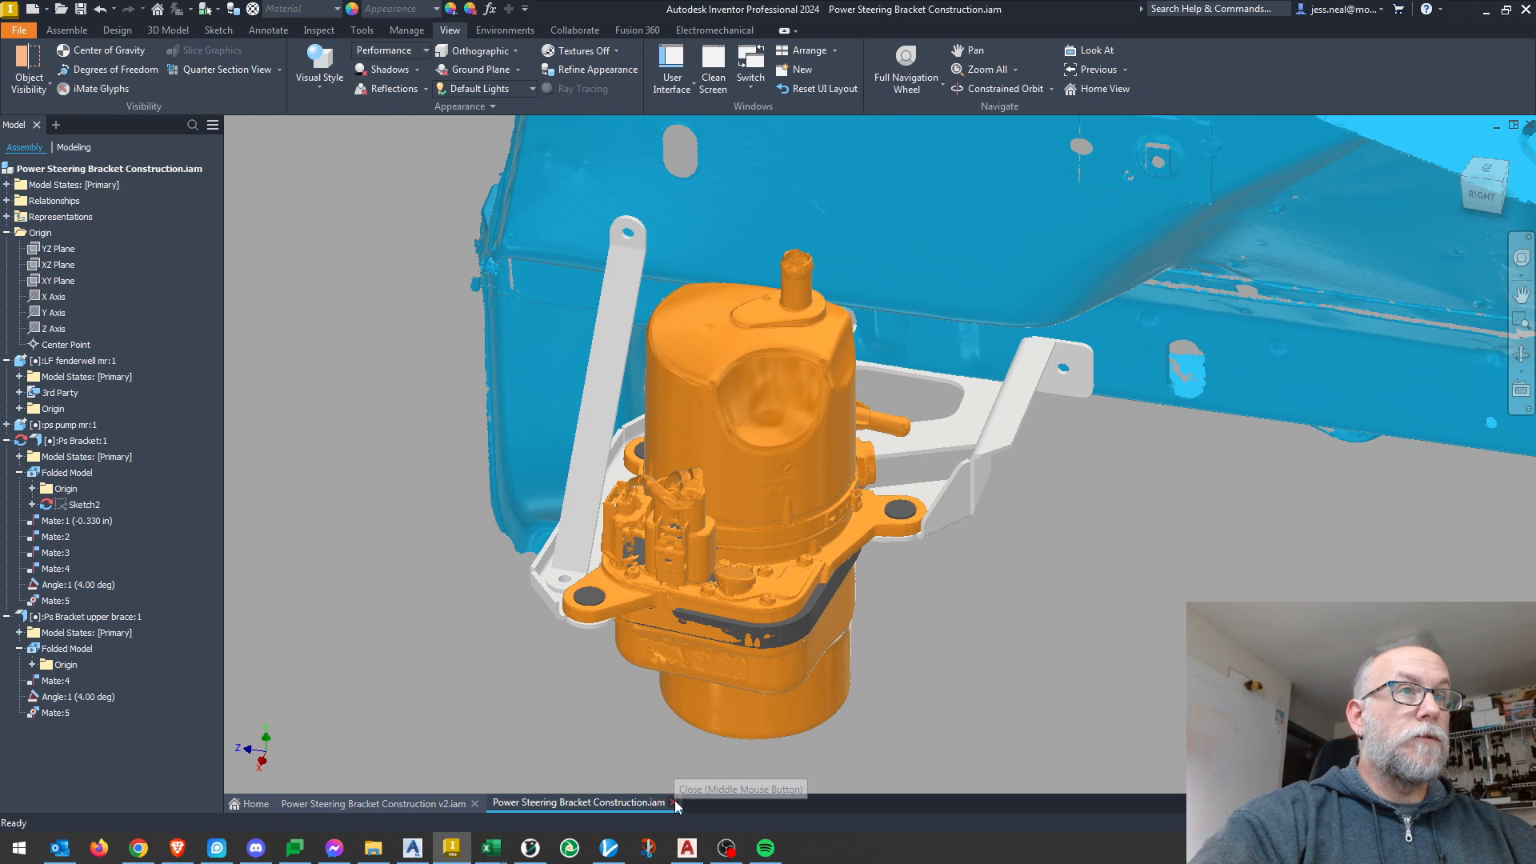
# Close the first construction assembly and examine the v2 bracket's flanges, slots and brace against the pump and fenderwell.
pyautogui.click(672, 803)
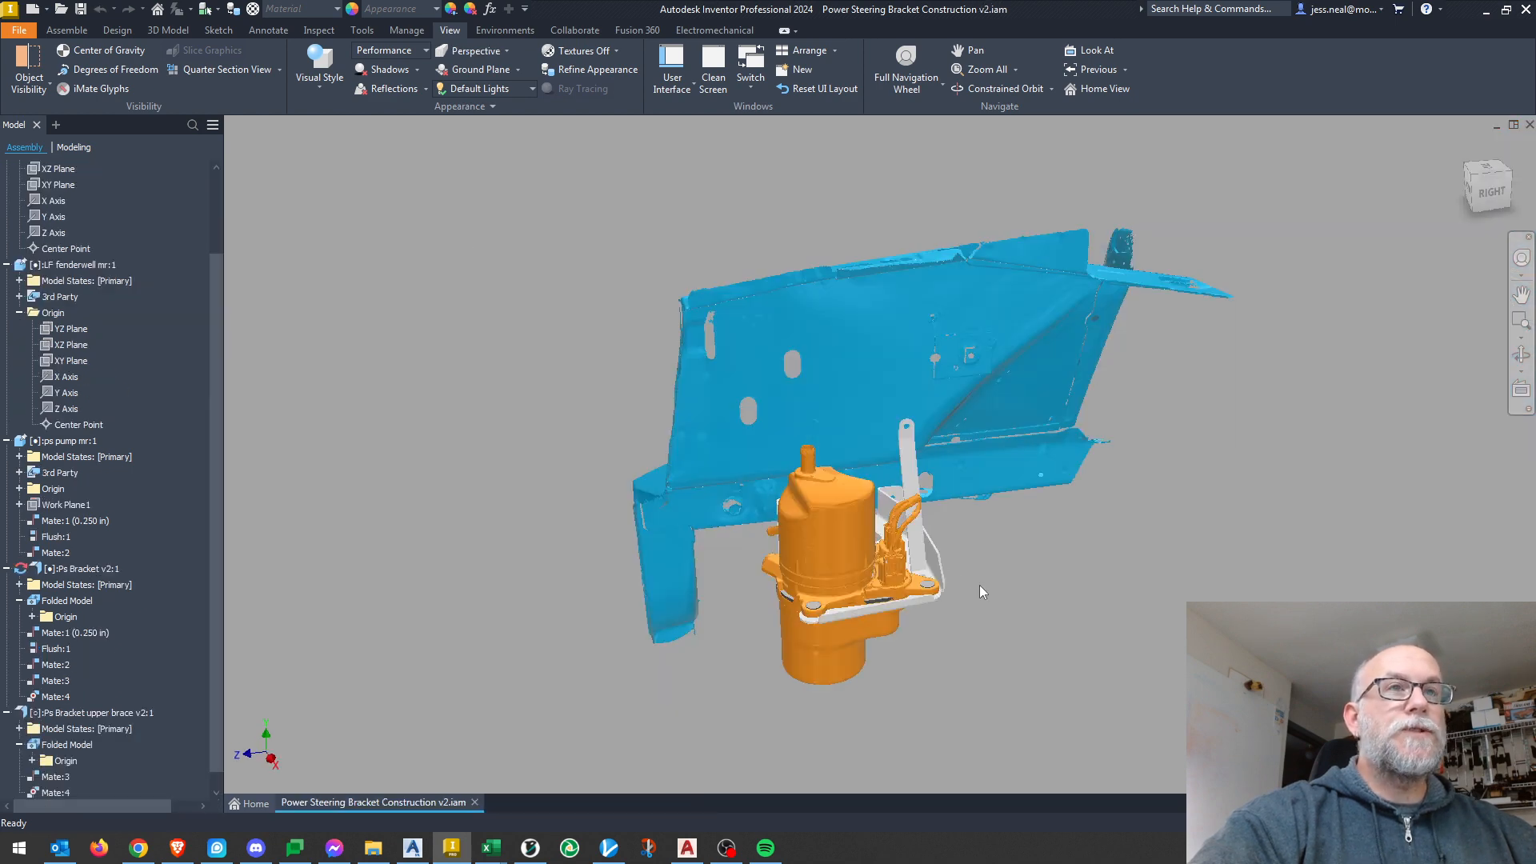
pyautogui.keyDown('shift'); pyautogui.moveTo(980, 586); pyautogui.dragTo(1129, 572, button='middle'); pyautogui.keyUp('shift')
pyautogui.scroll(-3, 834, 571)
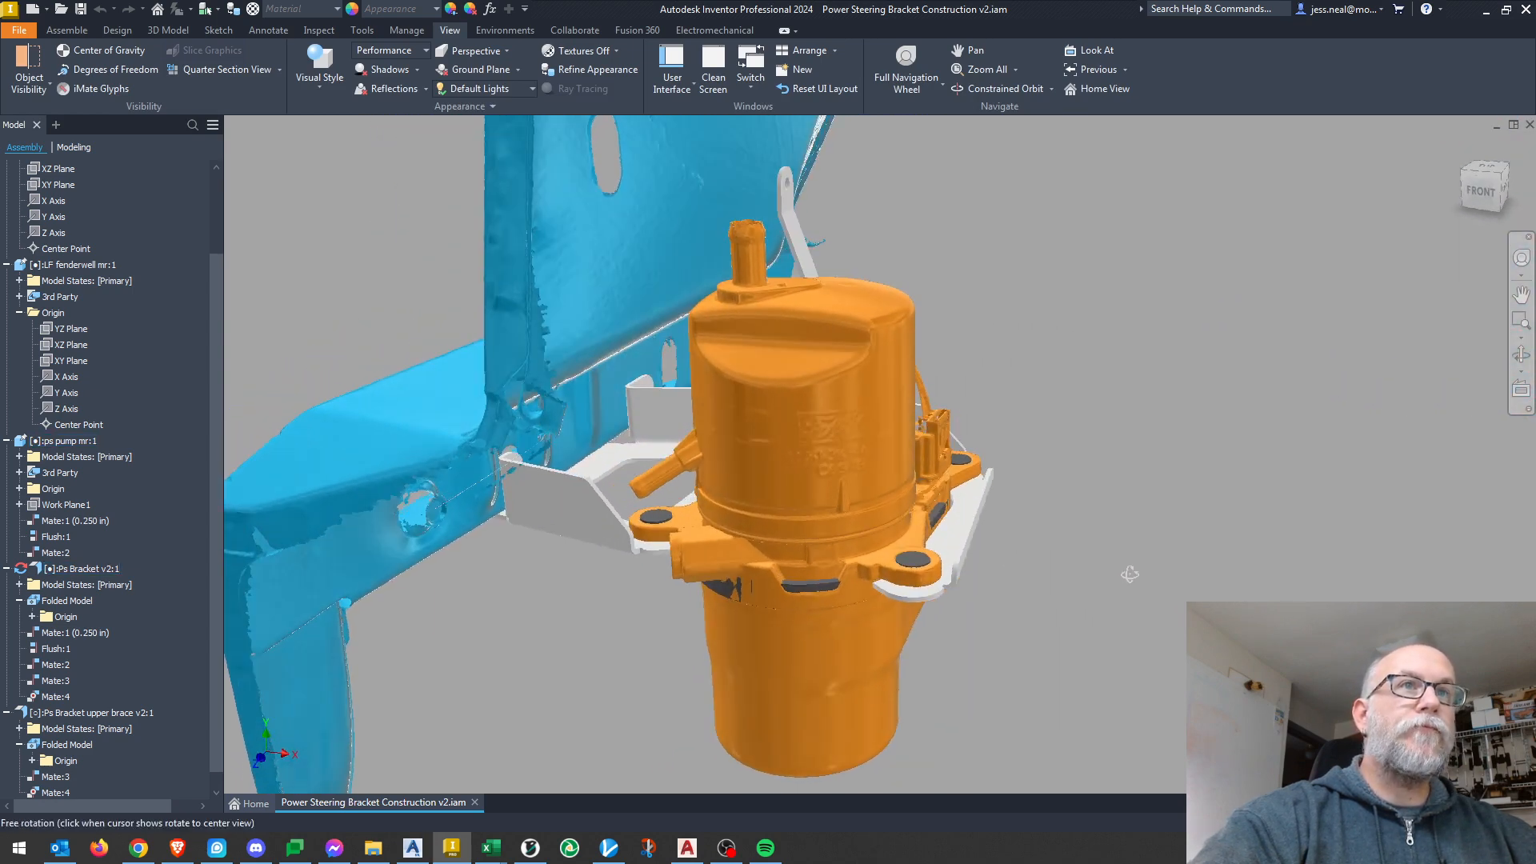
pyautogui.keyDown('shift'); pyautogui.moveTo(1038, 584); pyautogui.dragTo(1043, 520, button='middle'); pyautogui.keyUp('shift')
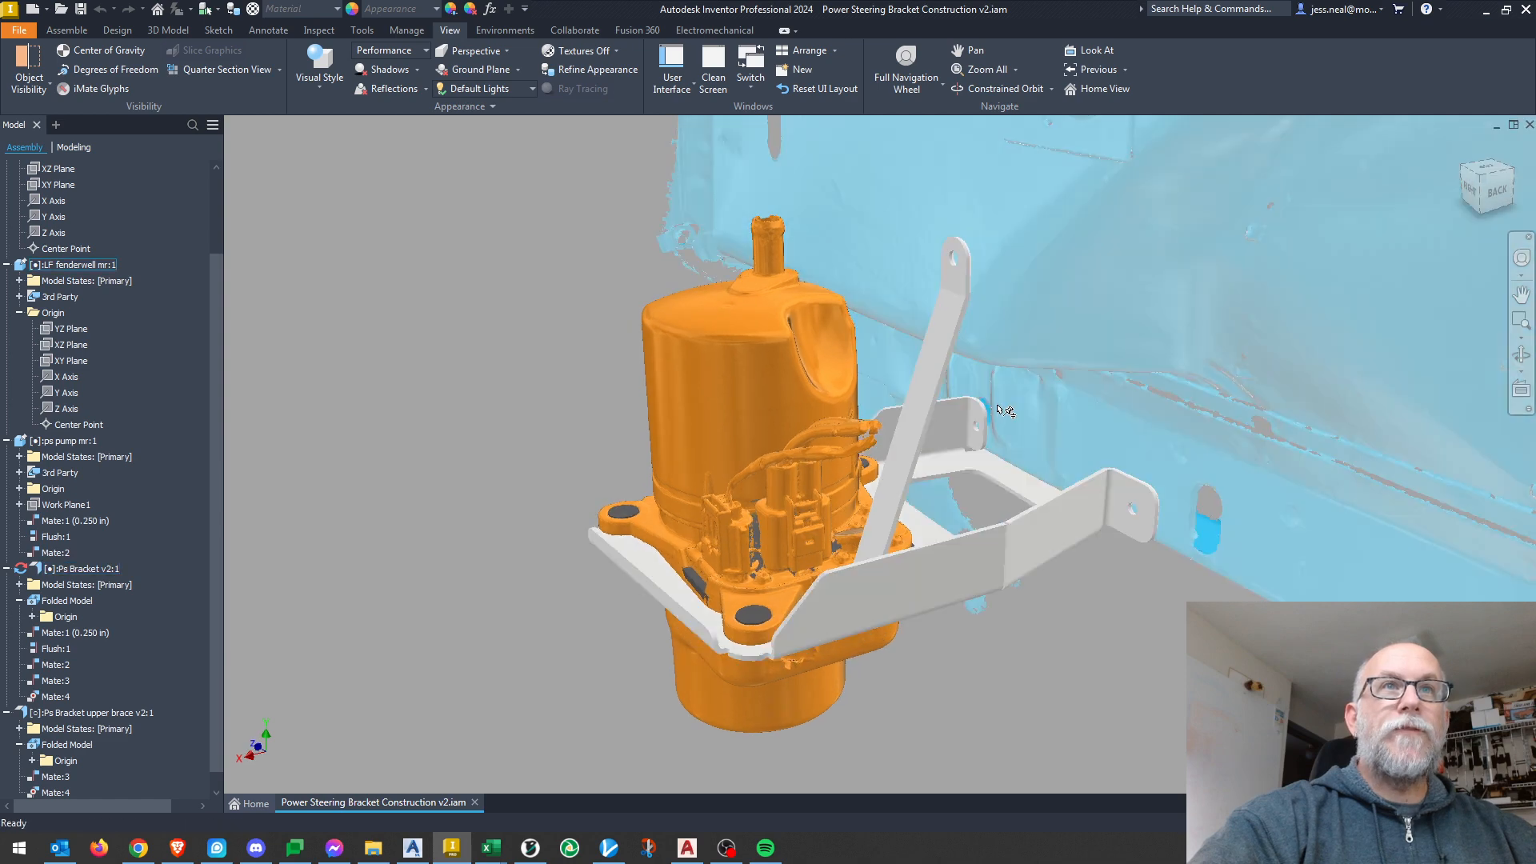
pyautogui.scroll(5, 993, 414)
pyautogui.scroll(-5, 997, 423)
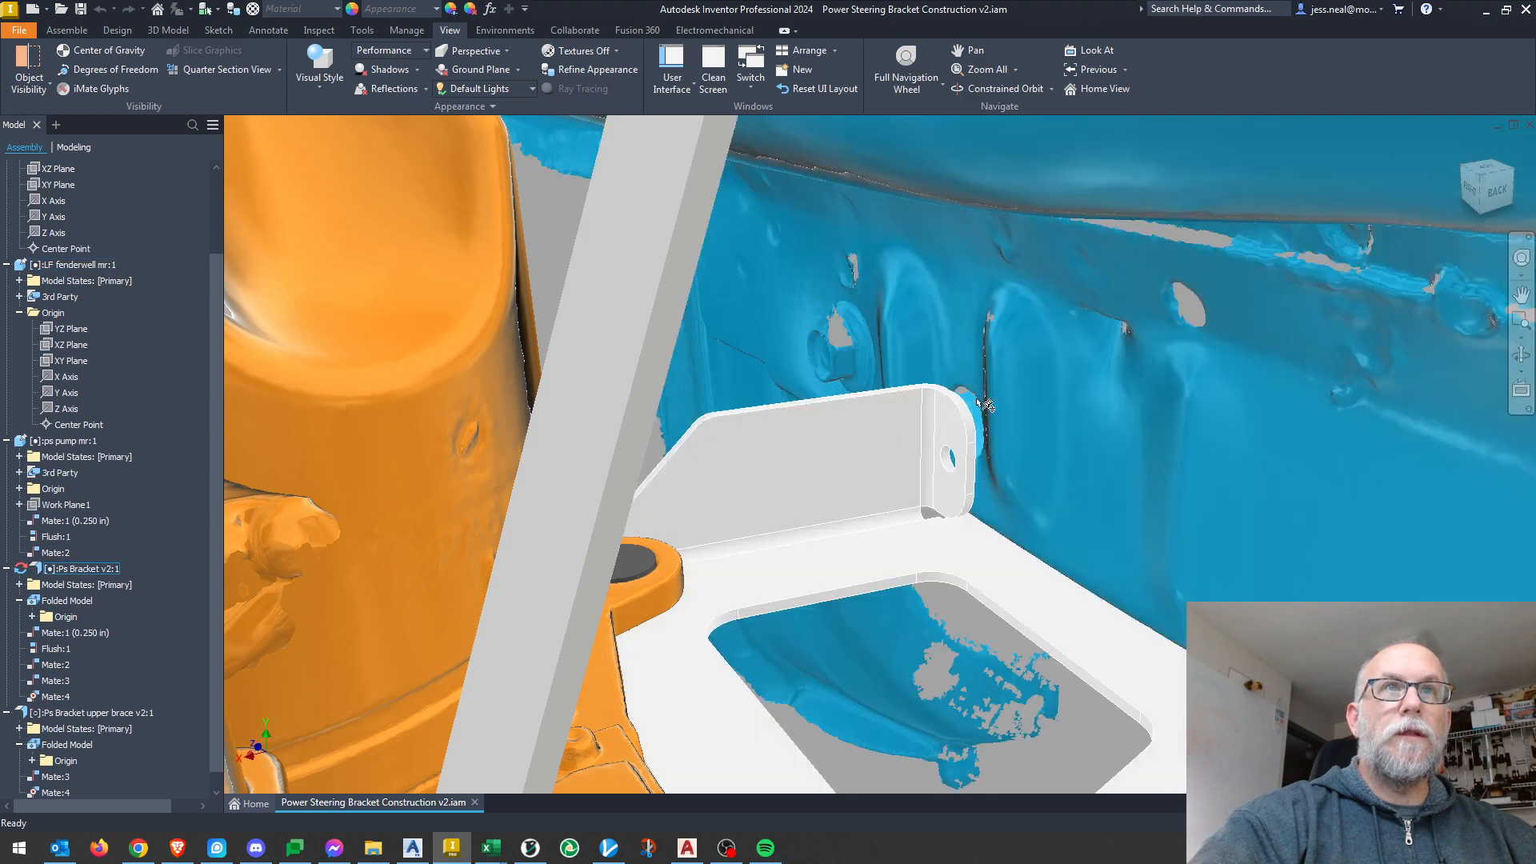
pyautogui.scroll(-5, 972, 424)
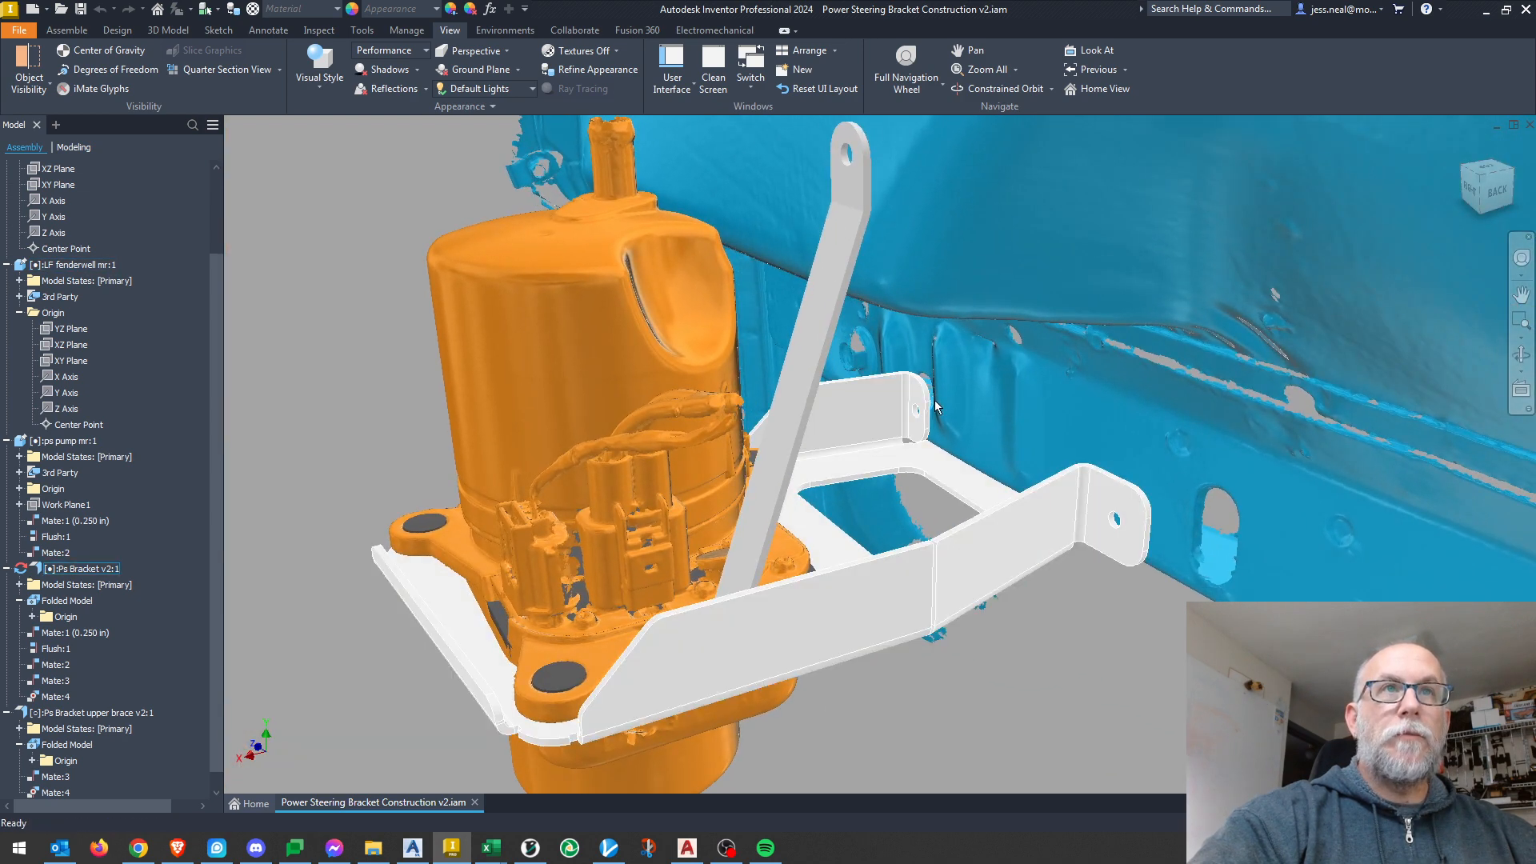
pyautogui.press('Escape')
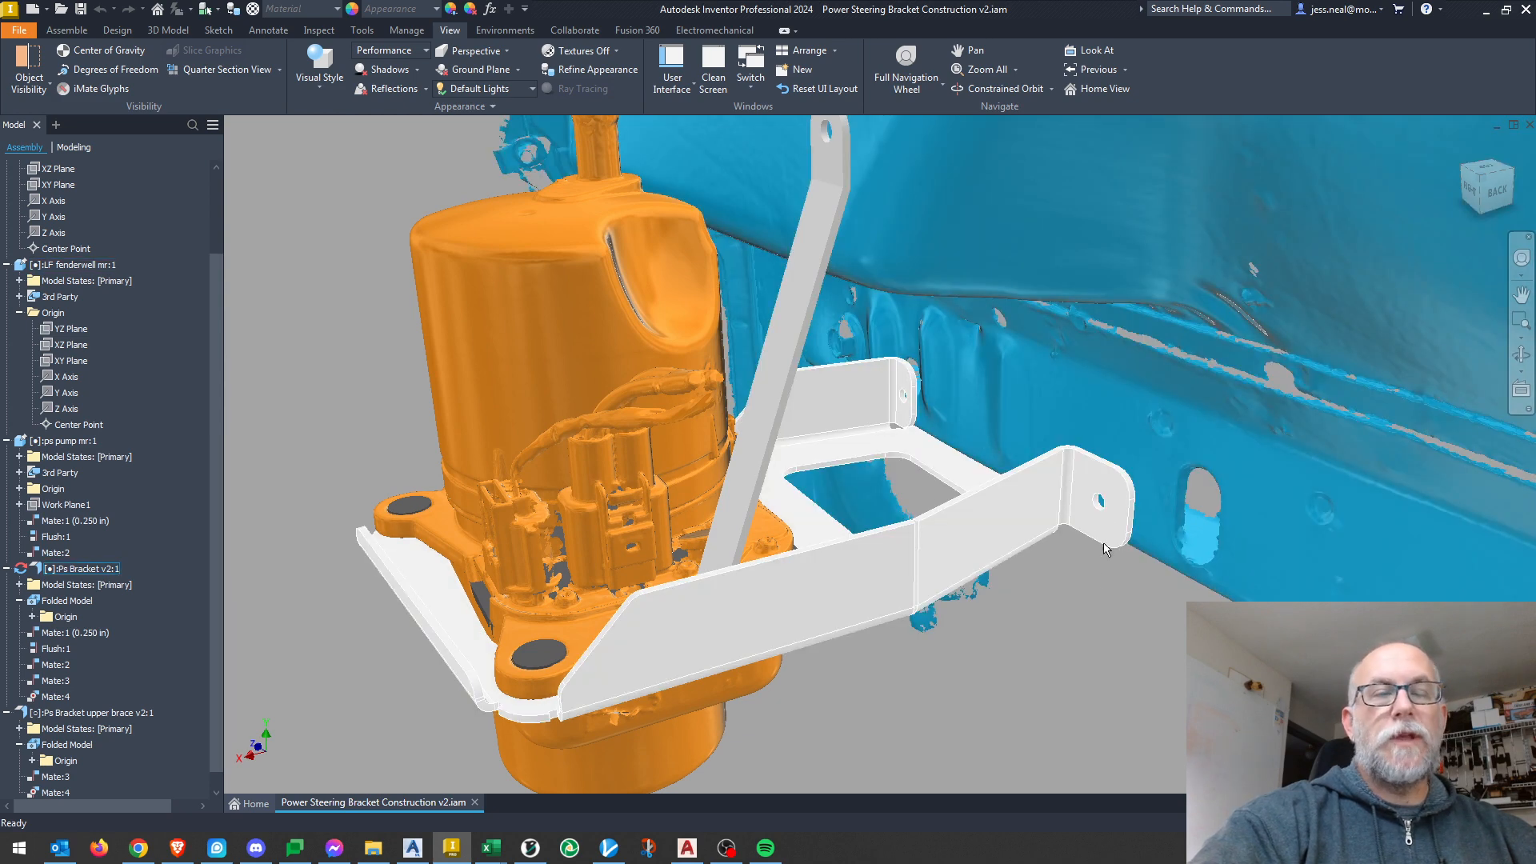
pyautogui.moveTo(1084, 590); pyautogui.dragTo(1095, 468, button='middle')
pyautogui.moveTo(1068, 549); pyautogui.dragTo(1037, 497, button='middle')
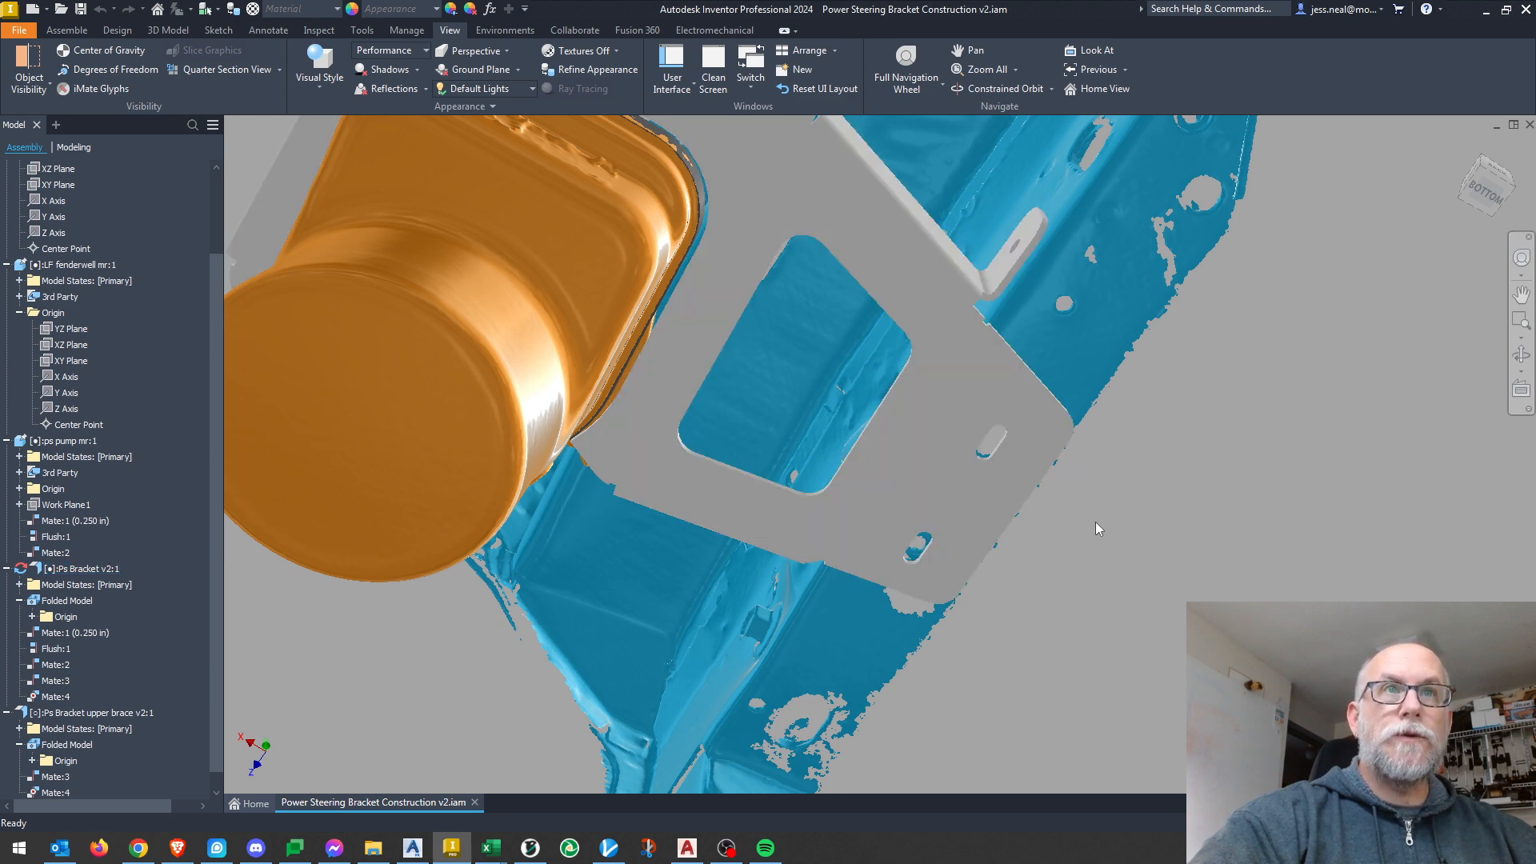
pyautogui.press('F2')
pyautogui.keyDown('shift'); pyautogui.moveTo(1073, 535); pyautogui.dragTo(1054, 611, button='middle'); pyautogui.keyUp('shift')
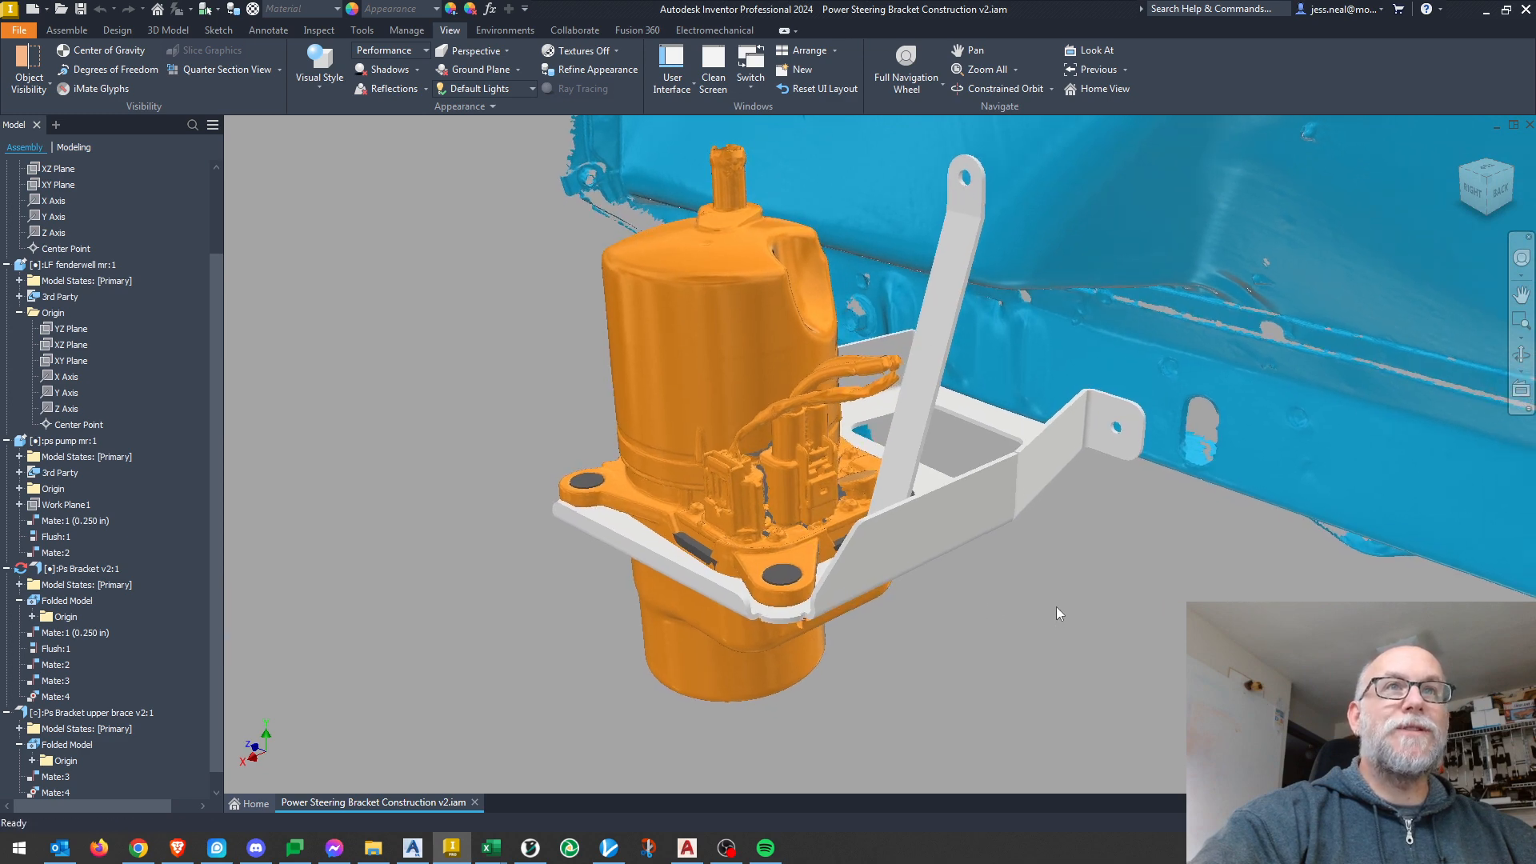
pyautogui.keyDown('shift'); pyautogui.moveTo(1011, 573); pyautogui.dragTo(998, 546, button='middle'); pyautogui.keyUp('shift')
# Open the v2 bracket part and add the two sharp corners at the pump opening's ends to the last 0.25 in corner round.
pyautogui.rightClick(991, 540)
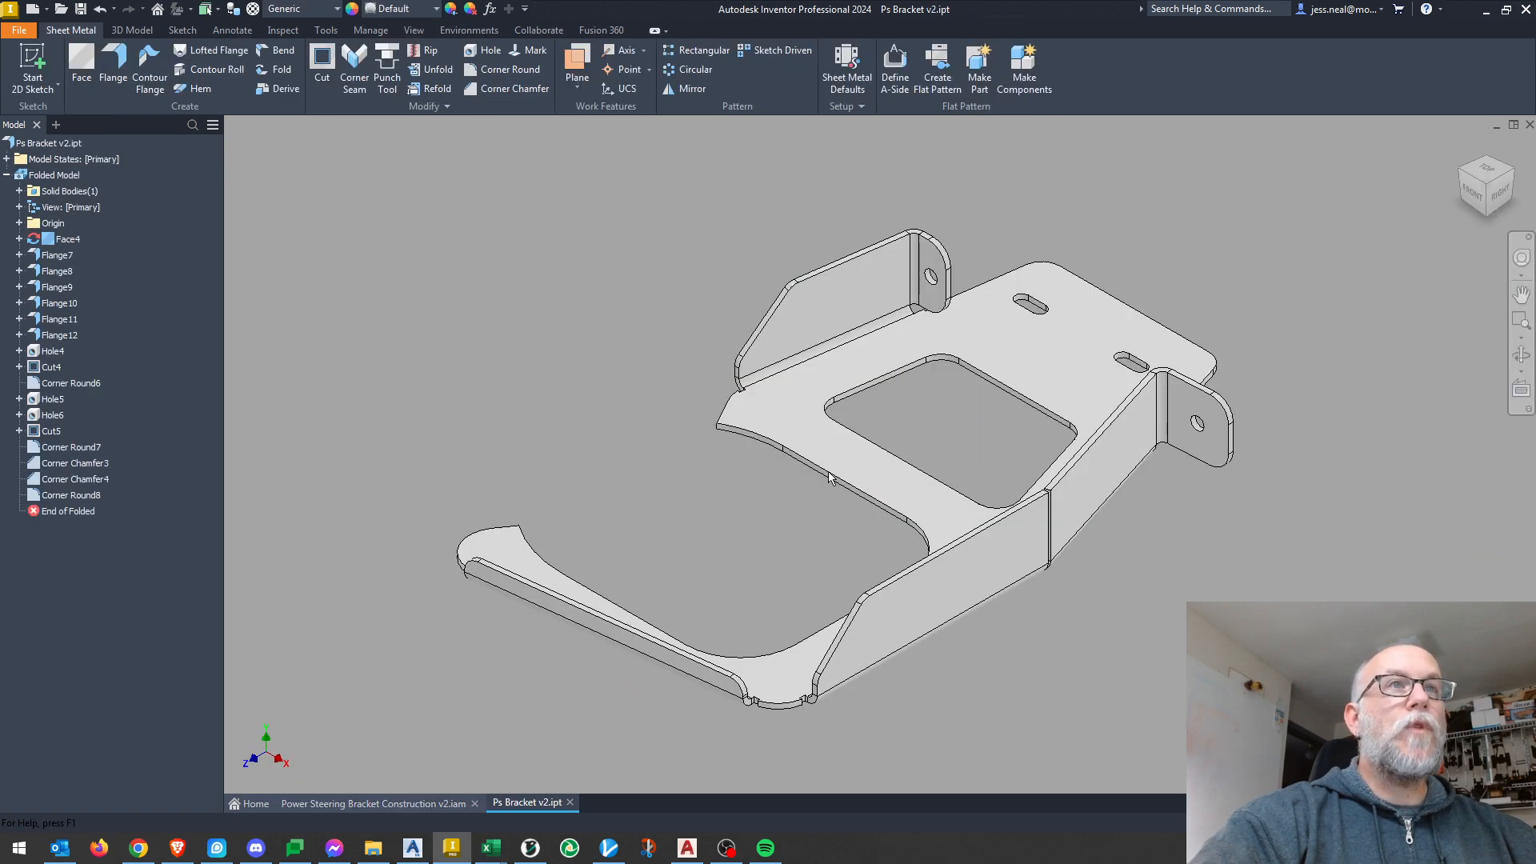
pyautogui.moveTo(753, 525); pyautogui.dragTo(686, 535, button='middle')
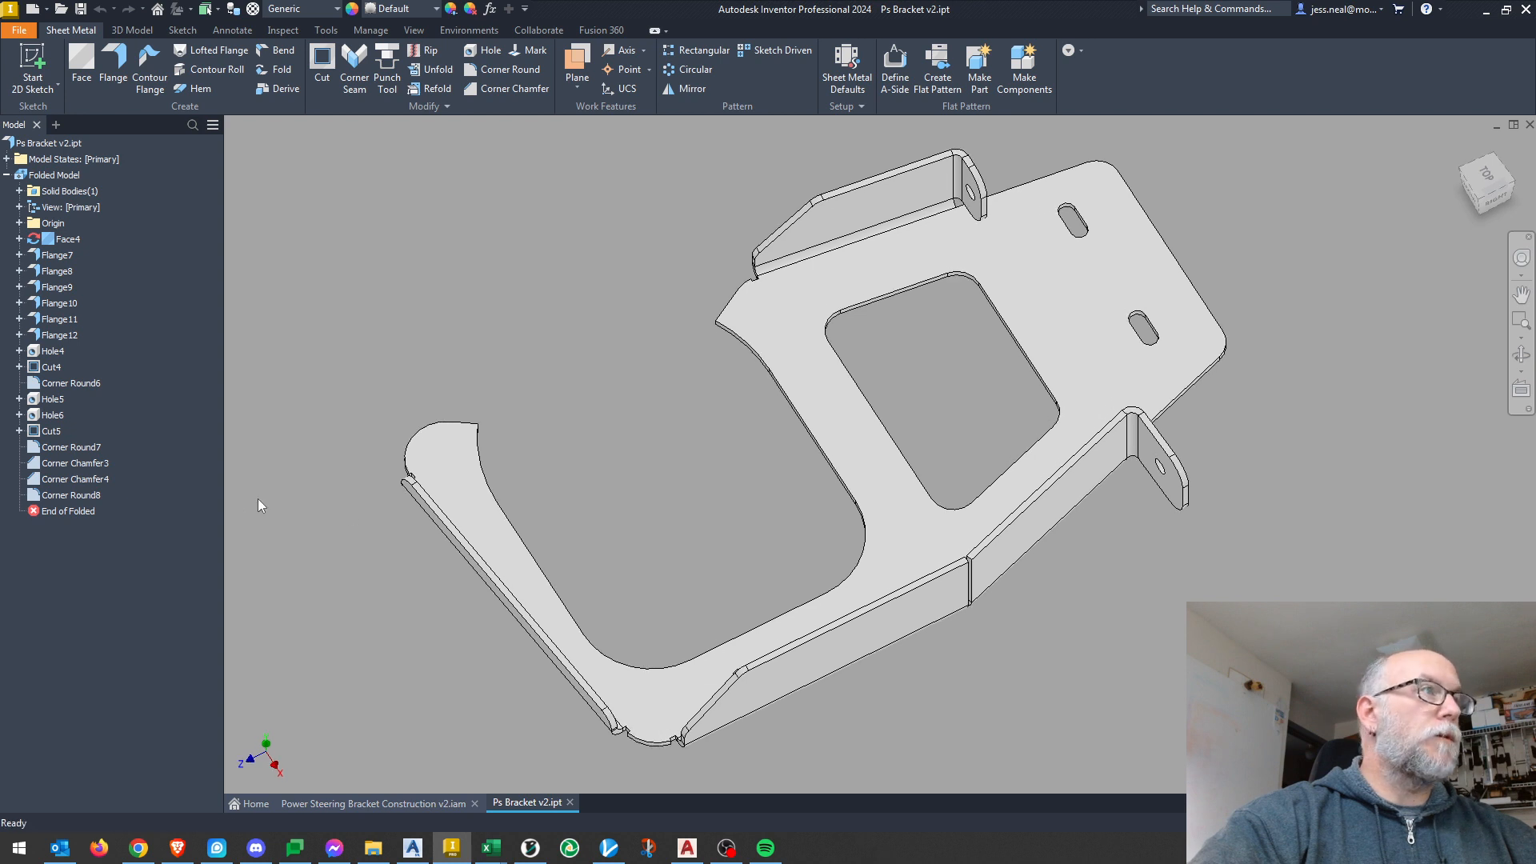
pyautogui.doubleClick(74, 495)
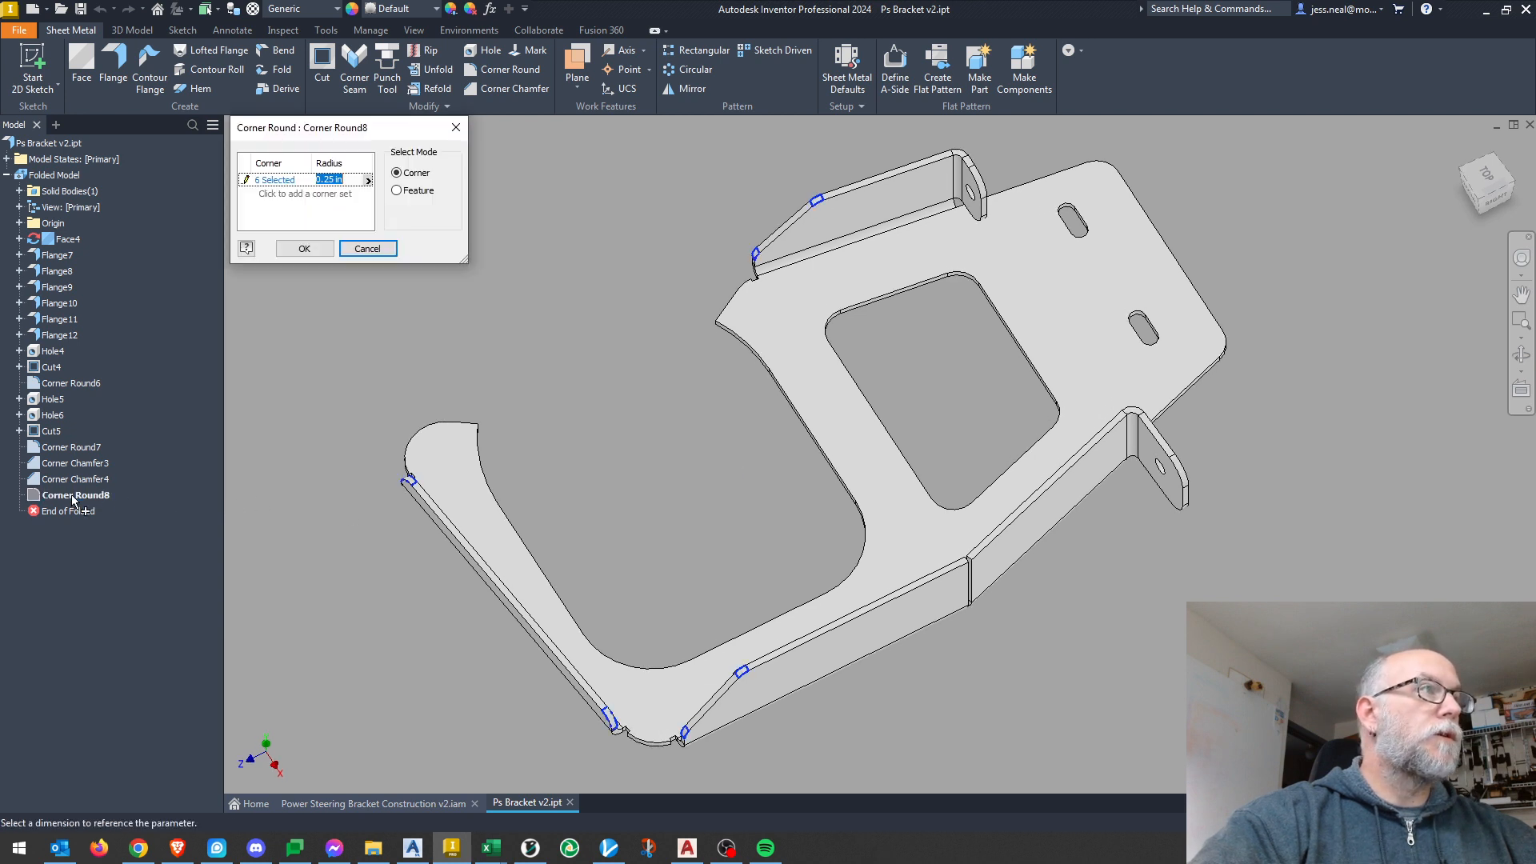
pyautogui.scroll(4, 475, 426)
pyautogui.keyDown('shift'); pyautogui.moveTo(513, 421); pyautogui.dragTo(592, 497, button='middle'); pyautogui.keyUp('shift')
pyautogui.click(294, 189)
pyautogui.click(631, 414)
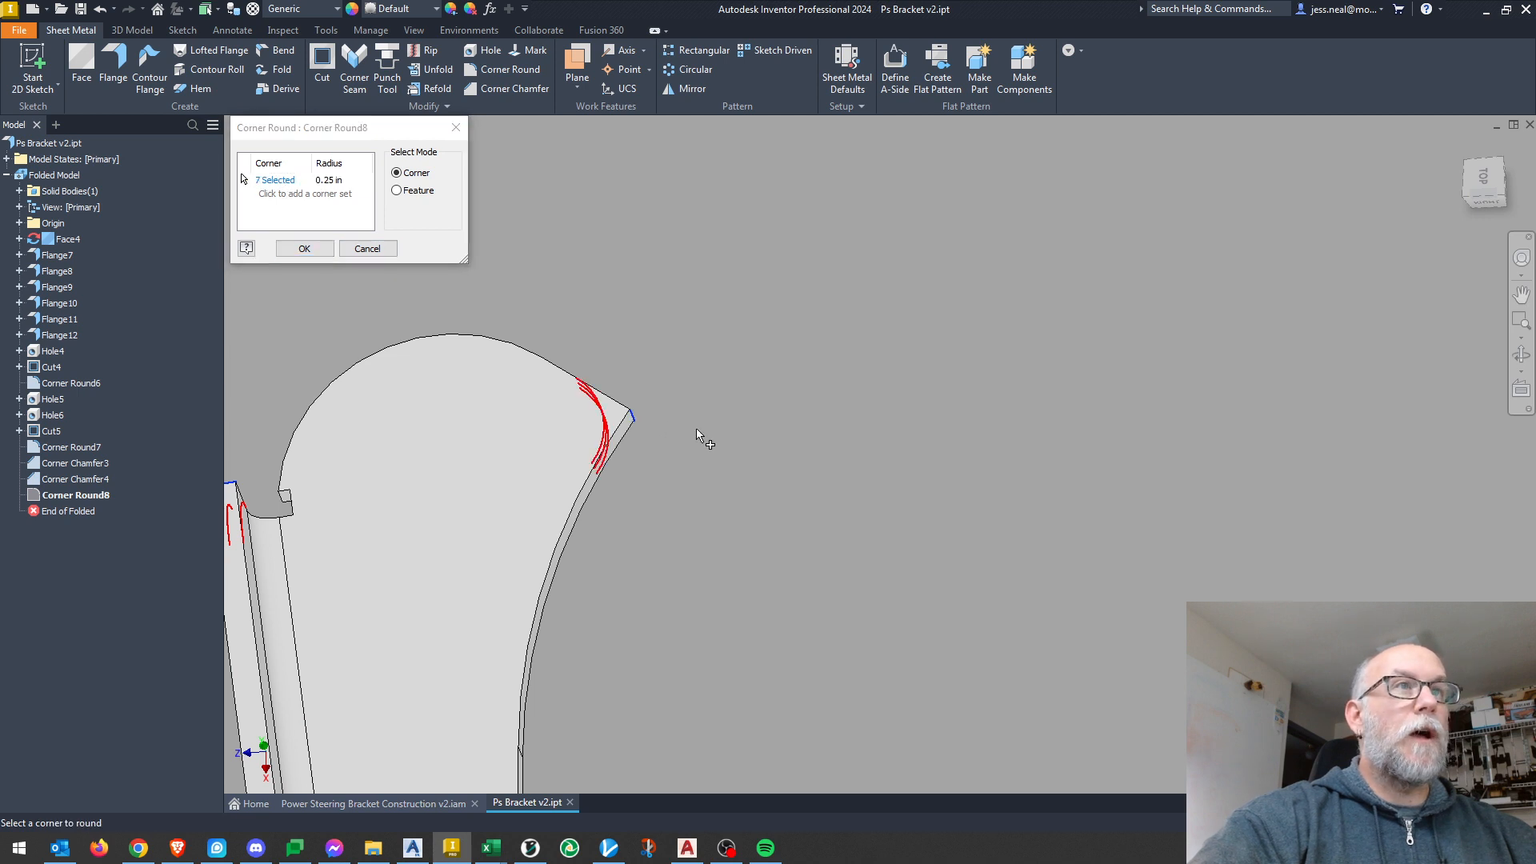
pyautogui.scroll(-3, 696, 432)
pyautogui.scroll(3, 904, 540)
pyautogui.keyDown('shift'); pyautogui.moveTo(900, 532); pyautogui.dragTo(877, 406, button='middle'); pyautogui.keyUp('shift')
pyautogui.click(786, 595)
pyautogui.scroll(-4, 943, 600)
pyautogui.scroll(-5, 877, 411)
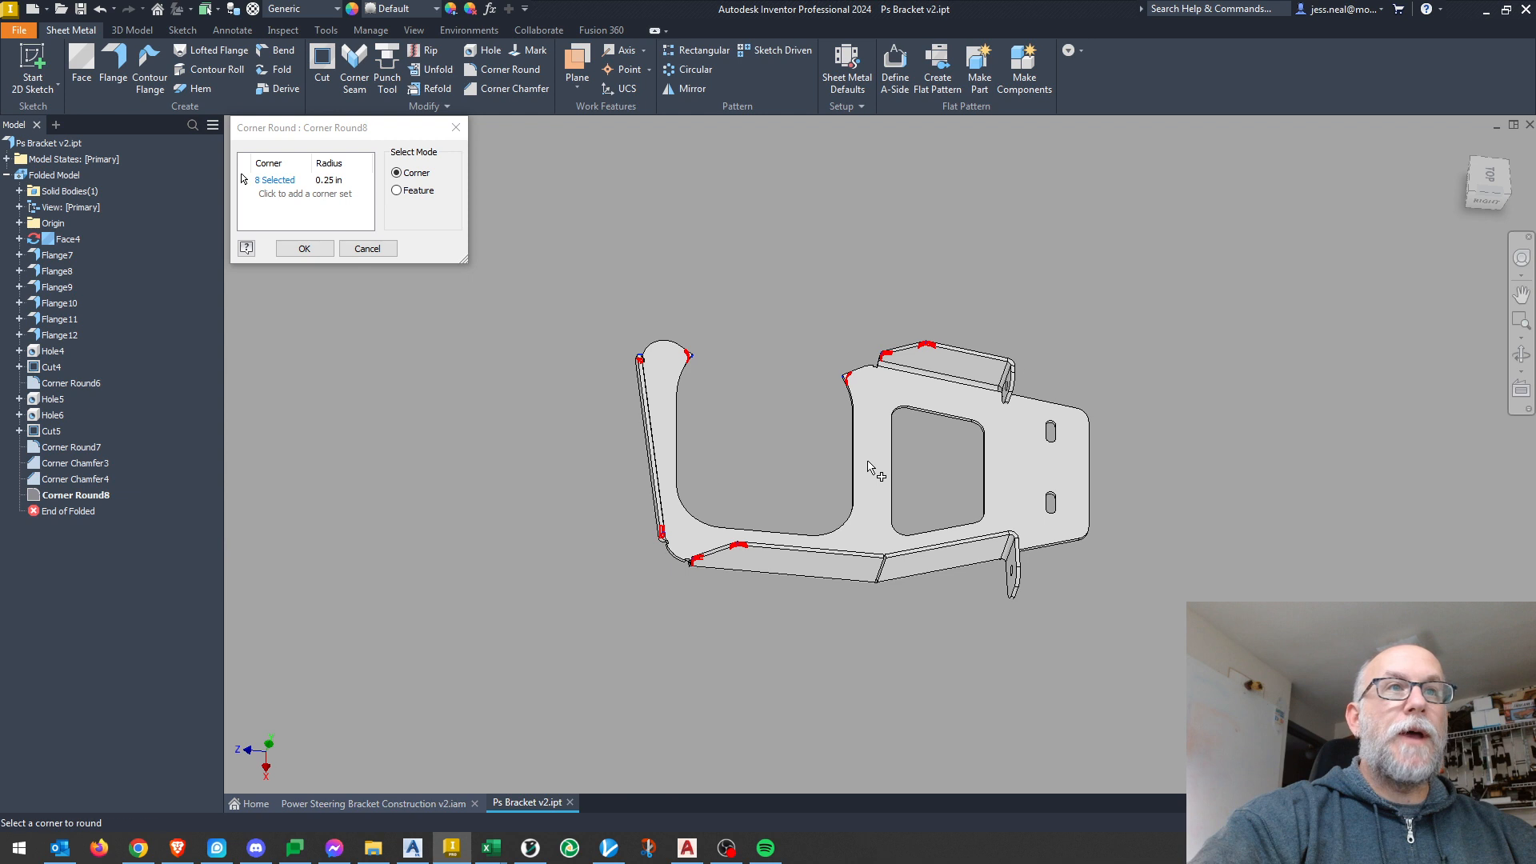
pyautogui.click(304, 248)
# Create the flat pattern of the v2 bracket and save the part.
pyautogui.keyDown('shift'); pyautogui.moveTo(874, 461); pyautogui.dragTo(857, 444, button='middle'); pyautogui.keyUp('shift')
pyautogui.click(937, 71)
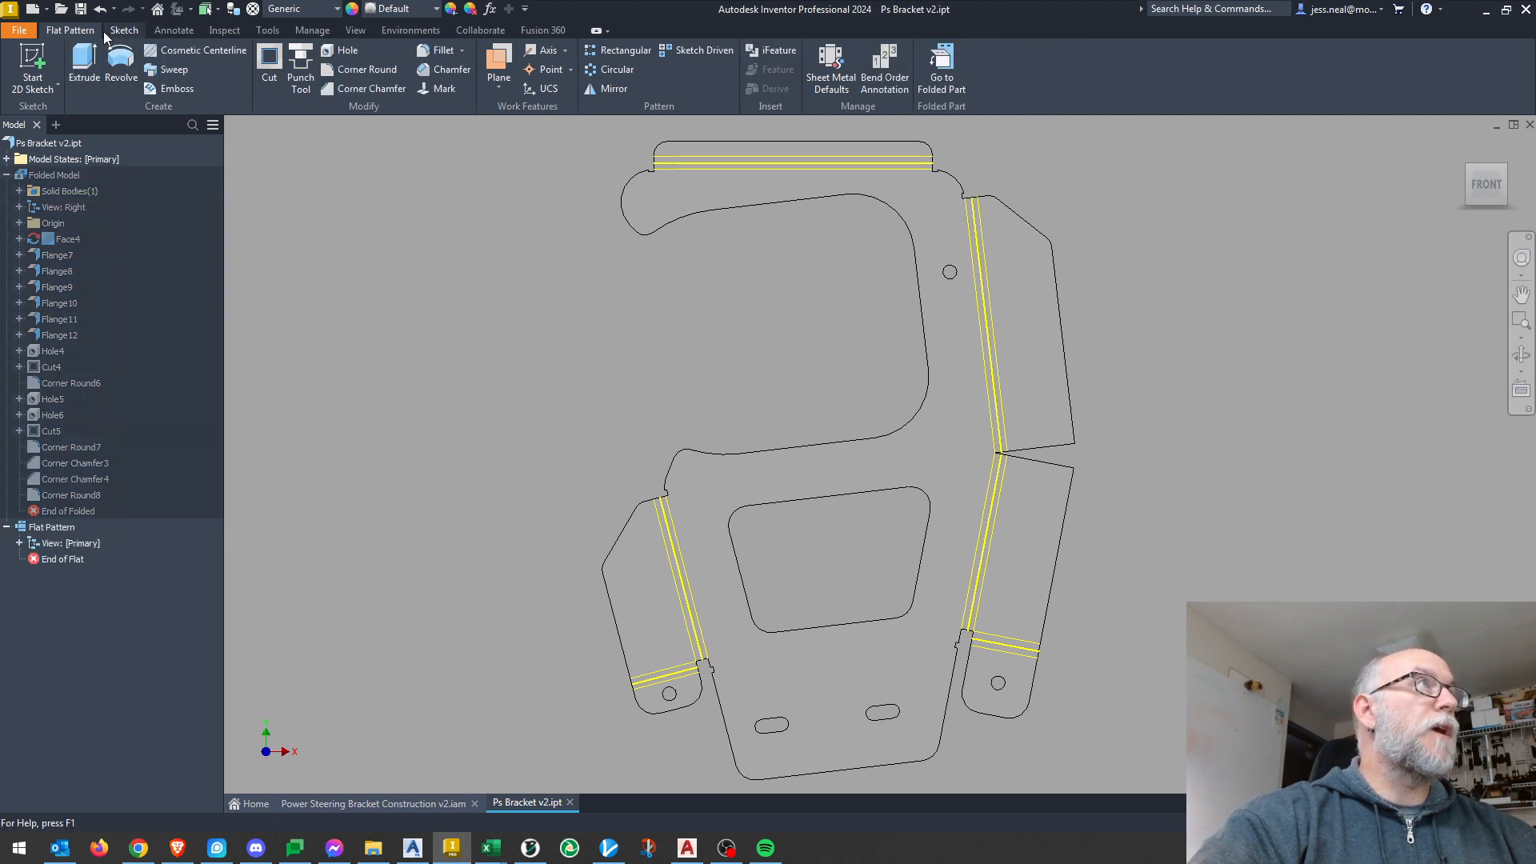
pyautogui.click(80, 9)
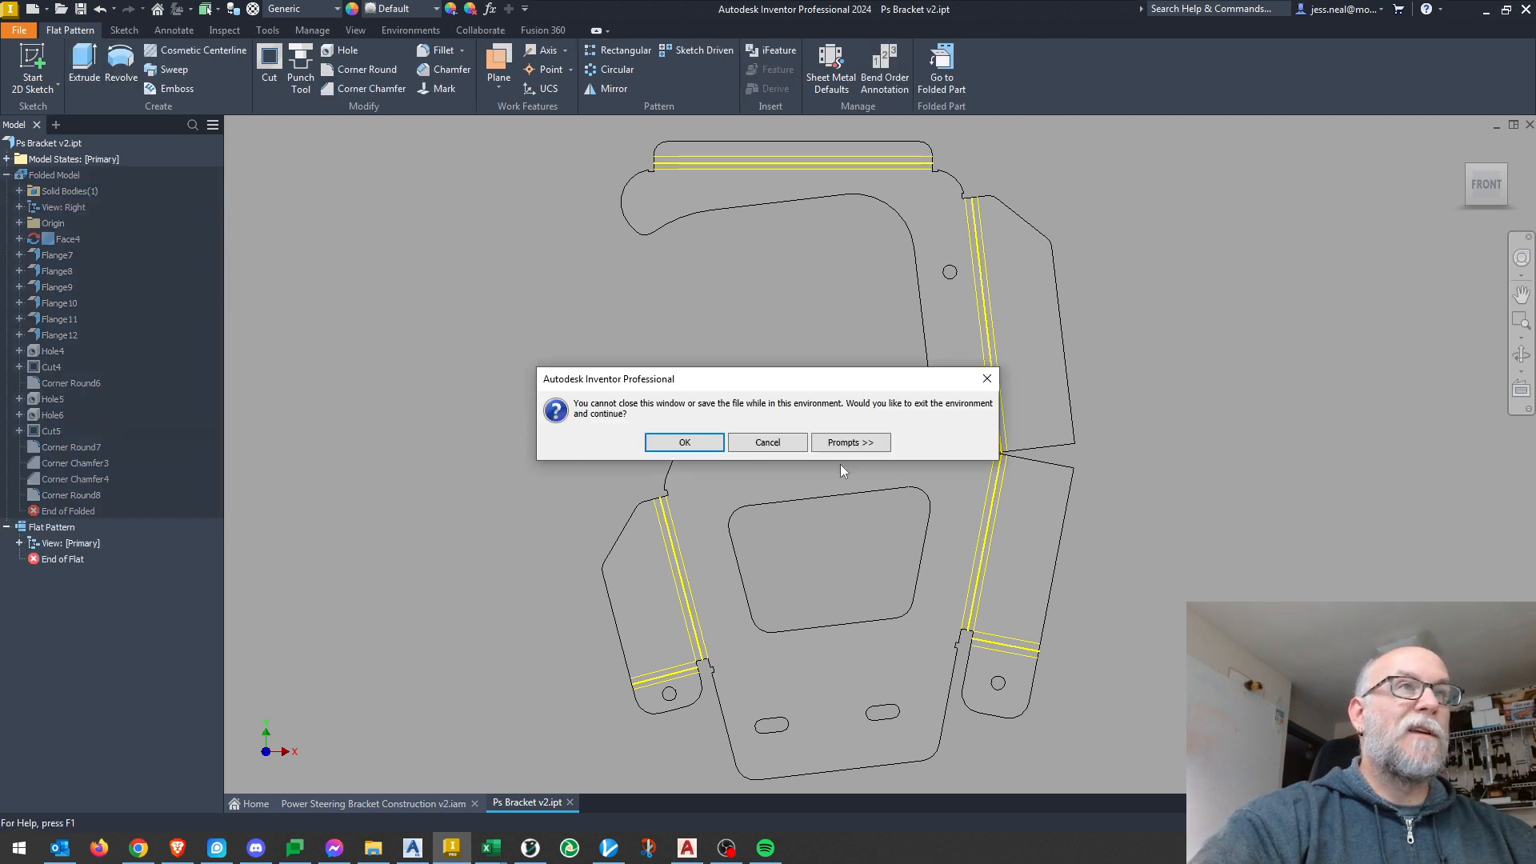
pyautogui.click(685, 442)
# Examine the flat pattern's outline and bend lines, and return to the folded part in its home view.
pyautogui.moveTo(728, 407); pyautogui.dragTo(712, 402, button='middle')
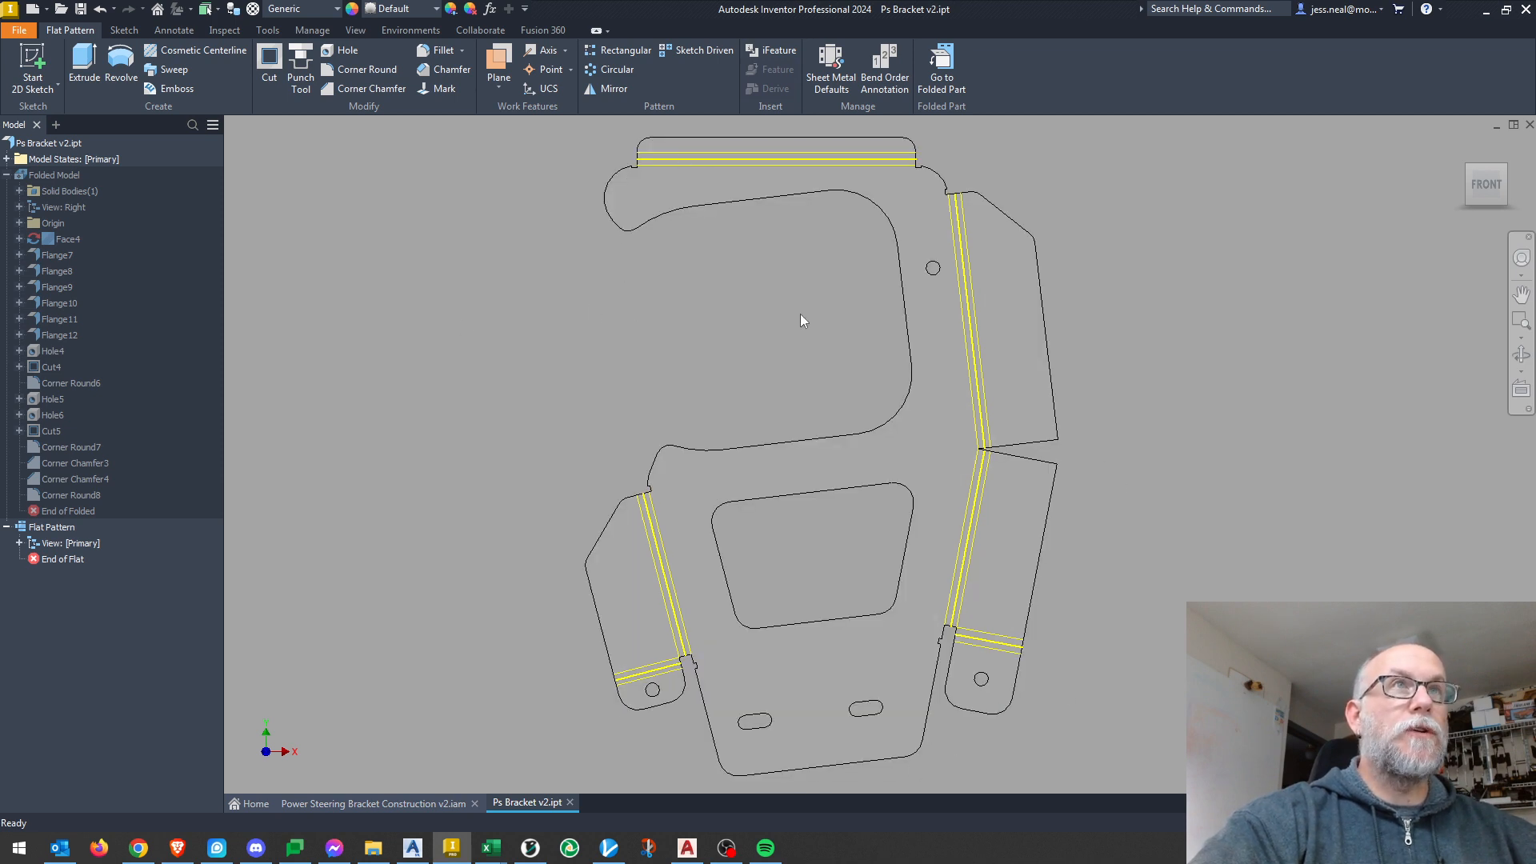
pyautogui.scroll(5, 745, 120)
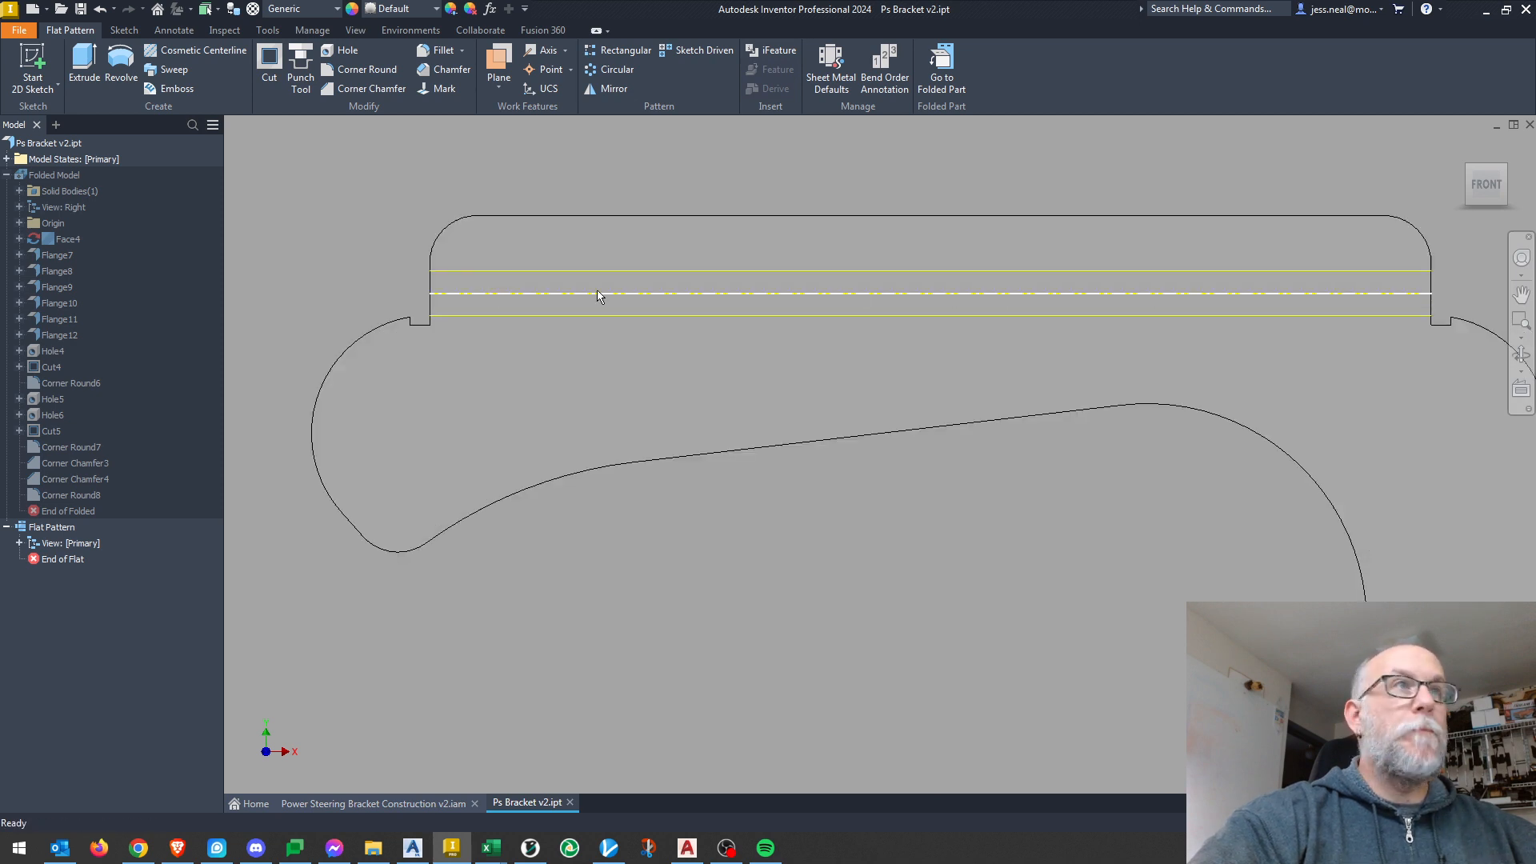
pyautogui.scroll(-5, 809, 452)
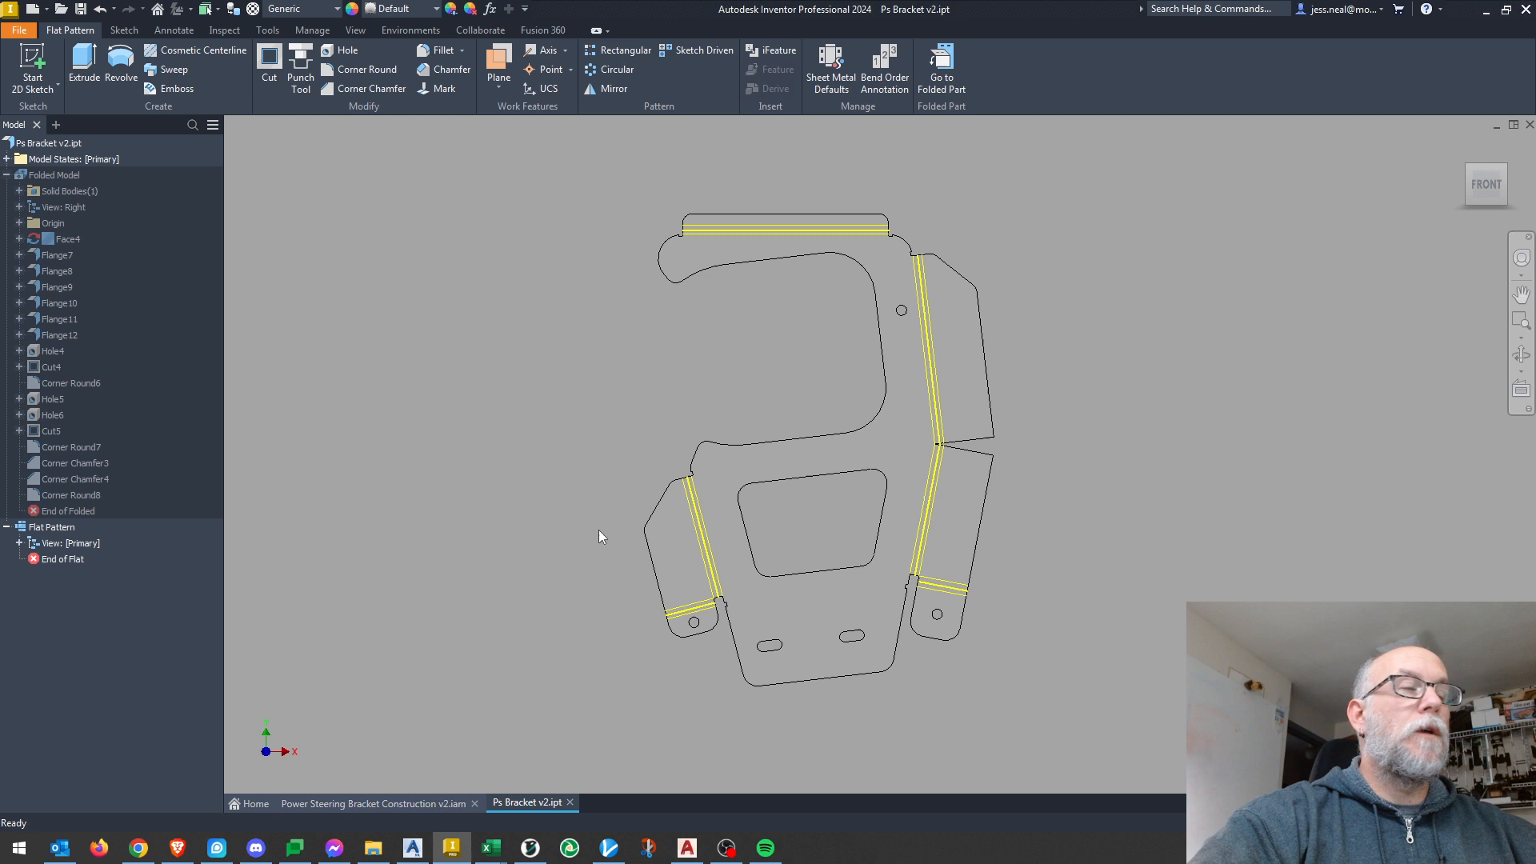
pyautogui.moveTo(571, 506); pyautogui.dragTo(608, 499, button='middle')
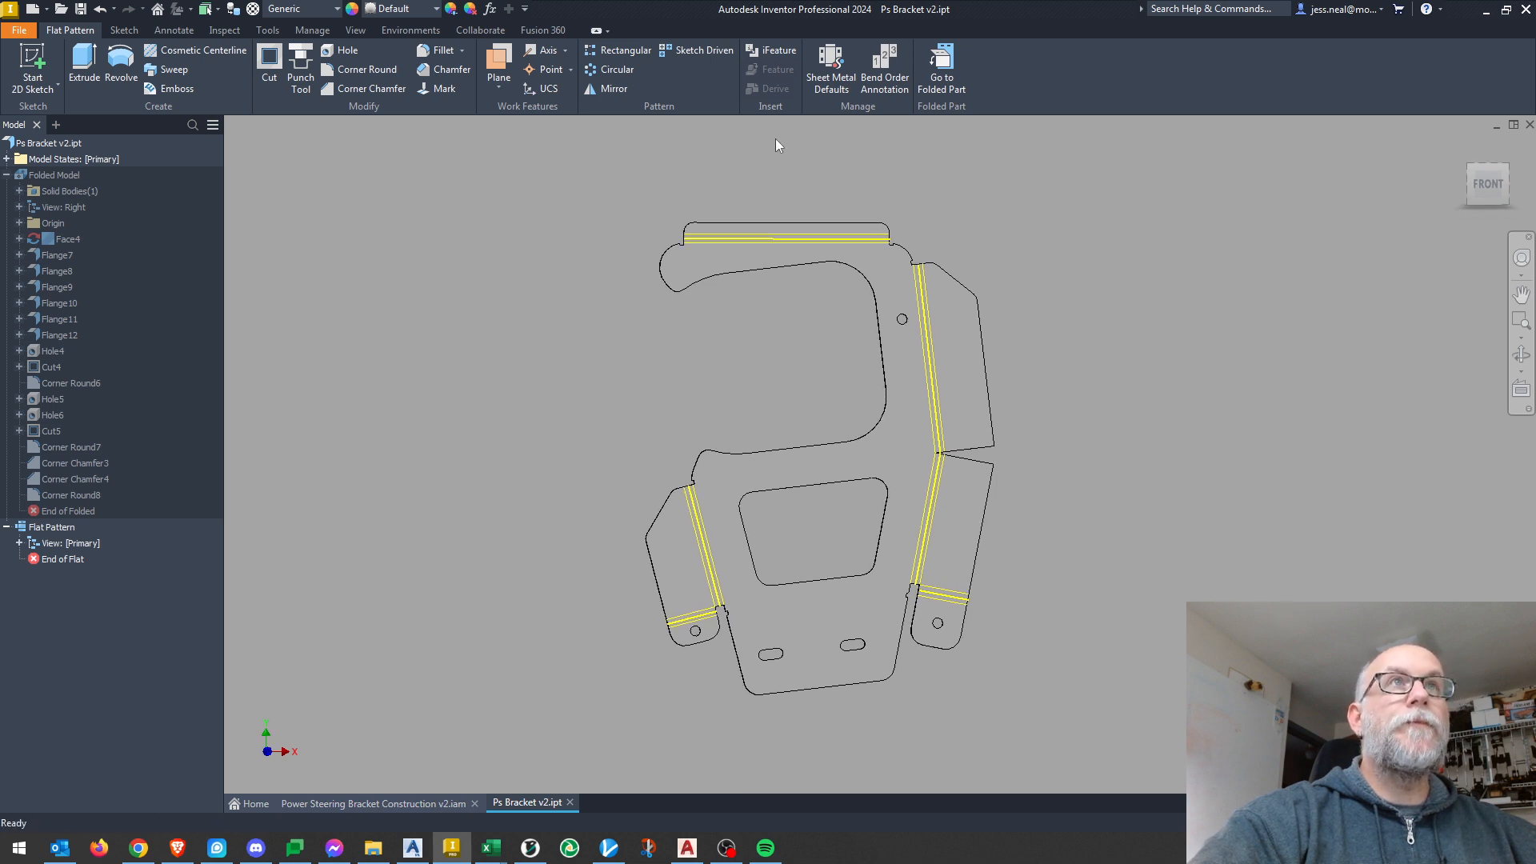
pyautogui.click(942, 71)
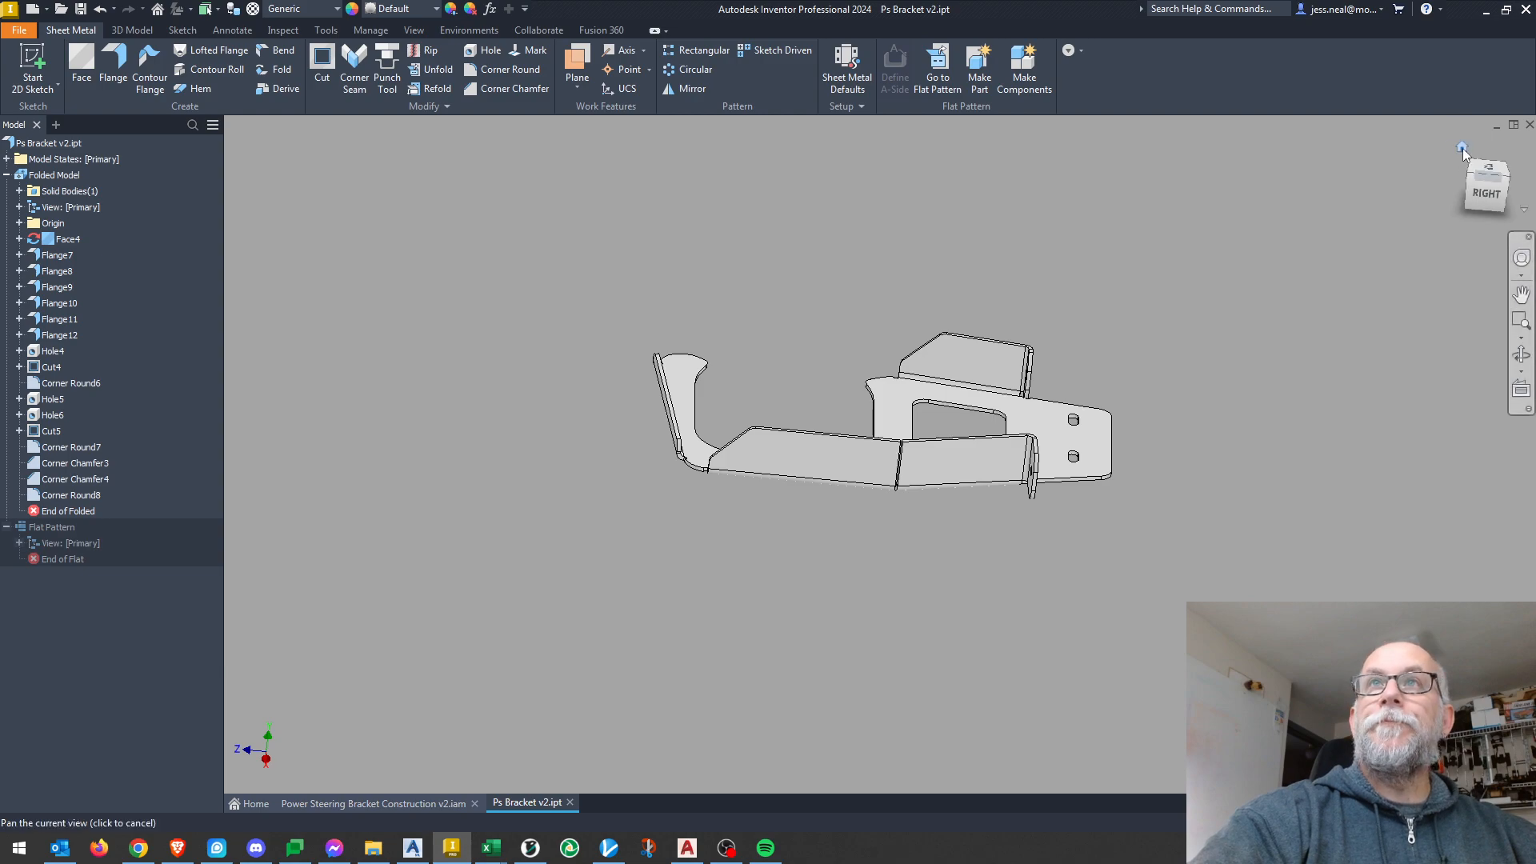
pyautogui.click(1462, 147)
pyautogui.keyDown('shift'); pyautogui.moveTo(851, 447); pyautogui.dragTo(886, 456, button='middle'); pyautogui.keyUp('shift')
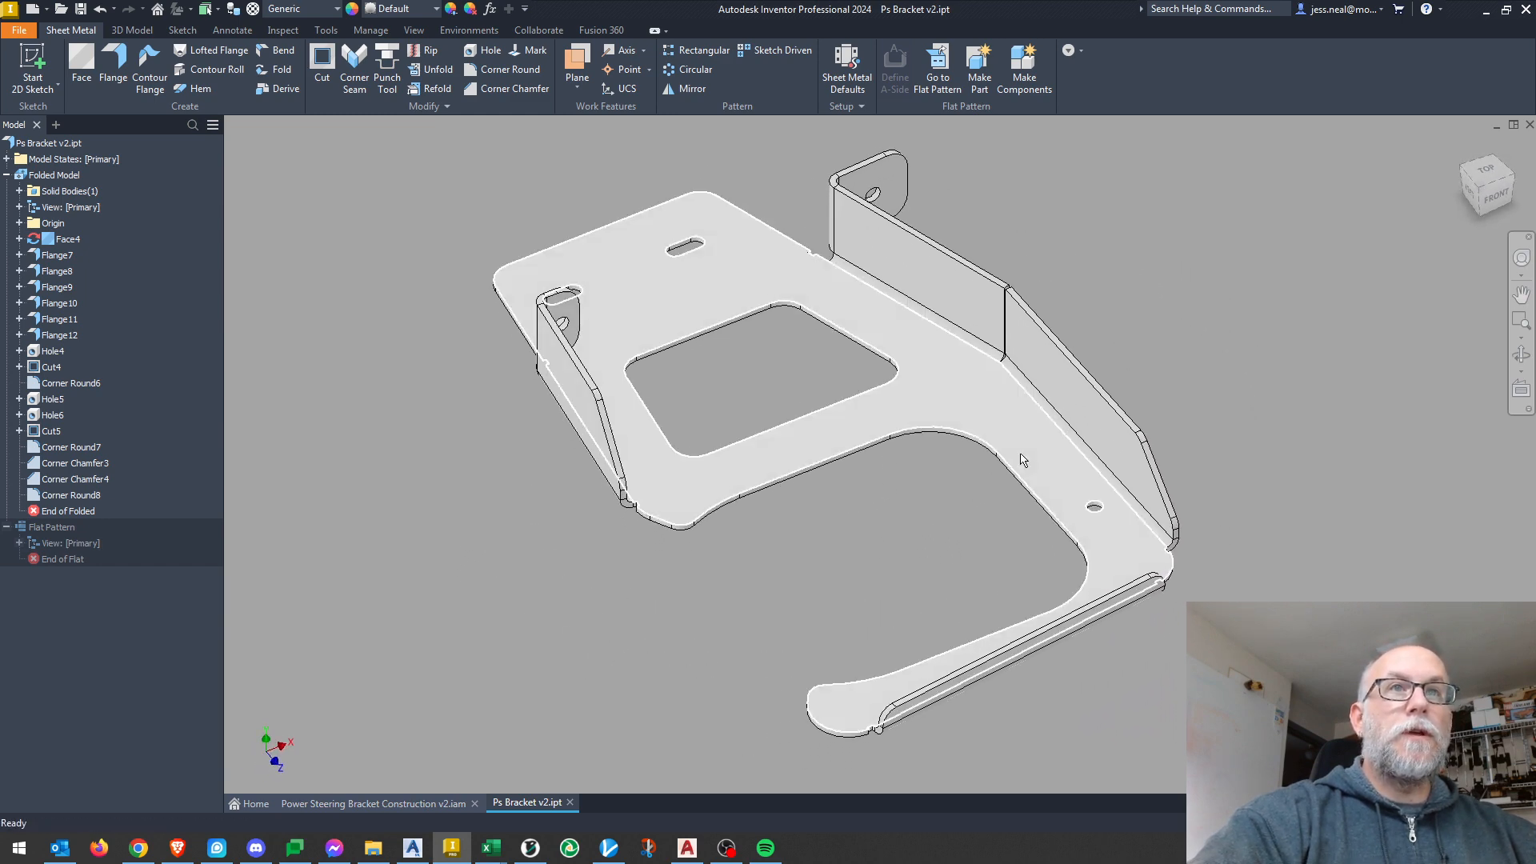
pyautogui.keyDown('shift'); pyautogui.moveTo(1029, 587); pyautogui.dragTo(670, 671, button='middle'); pyautogui.keyUp('shift')
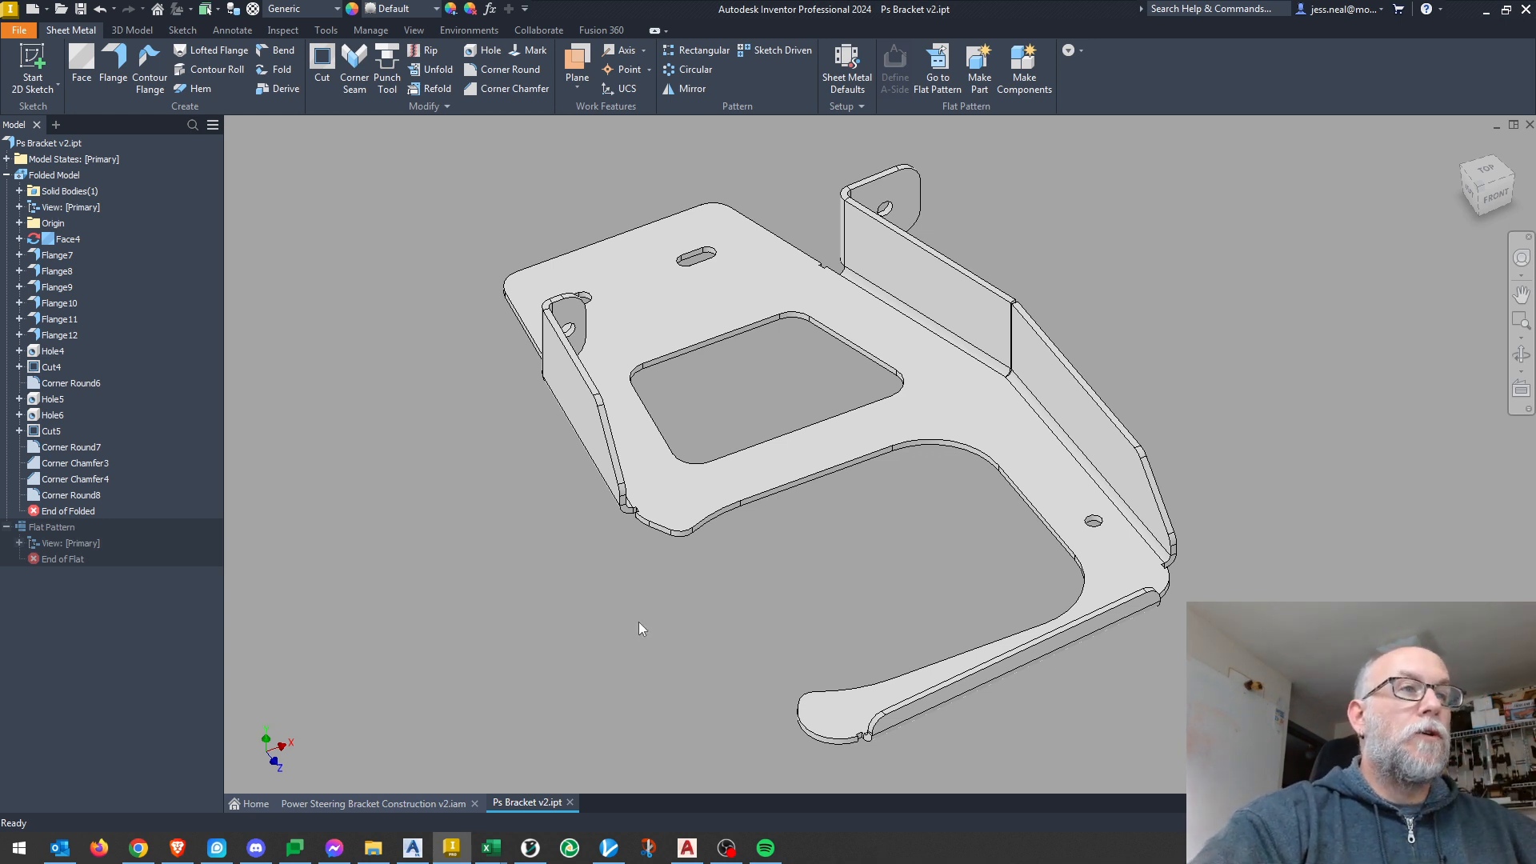
pyautogui.keyDown('shift'); pyautogui.moveTo(875, 542); pyautogui.dragTo(876, 578, button='middle'); pyautogui.keyUp('shift')
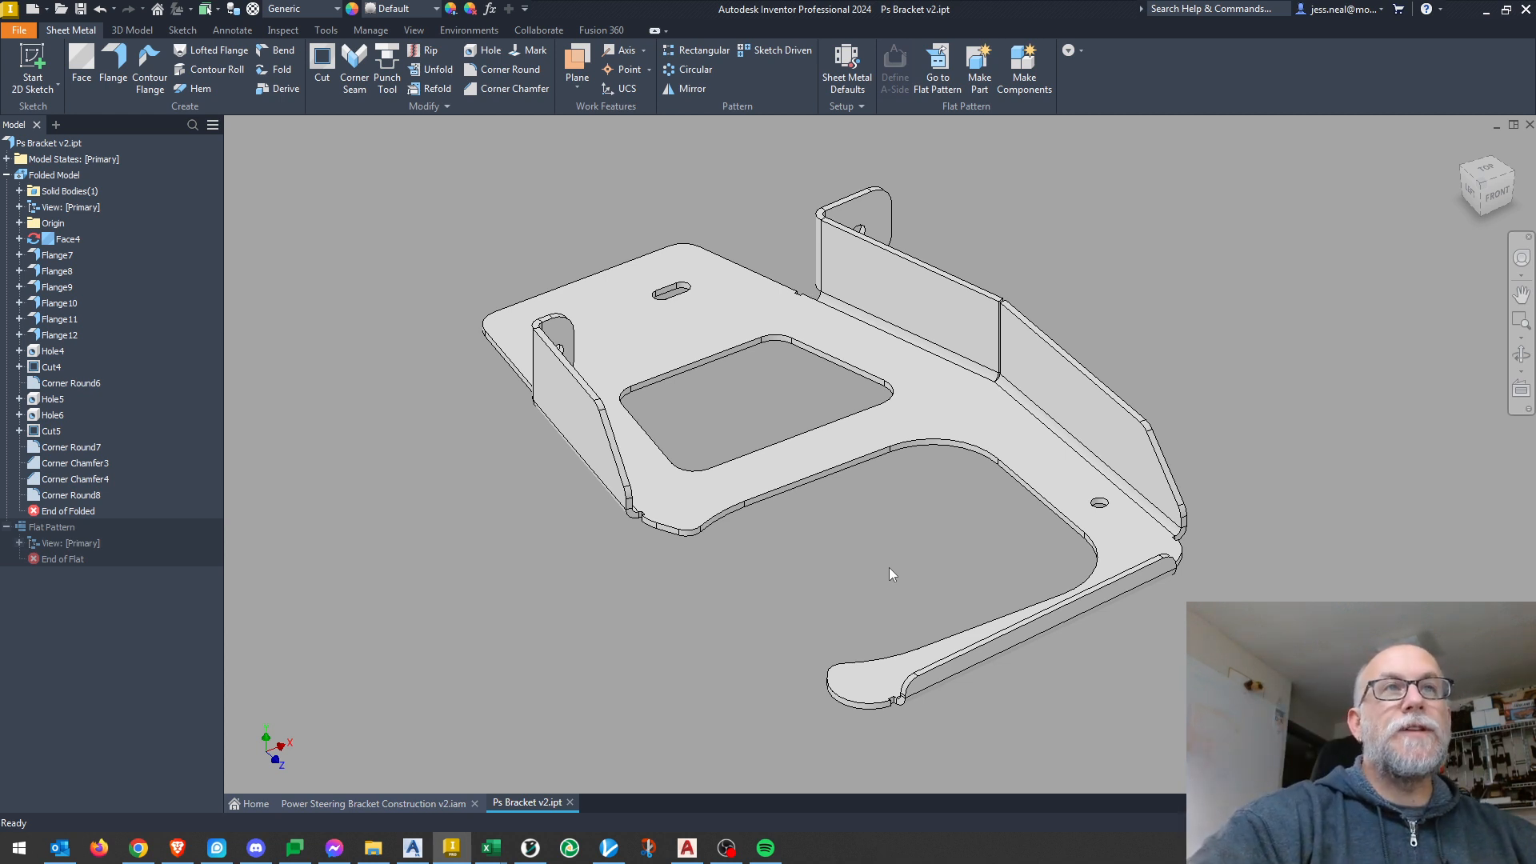
pyautogui.middleClick(899, 537)
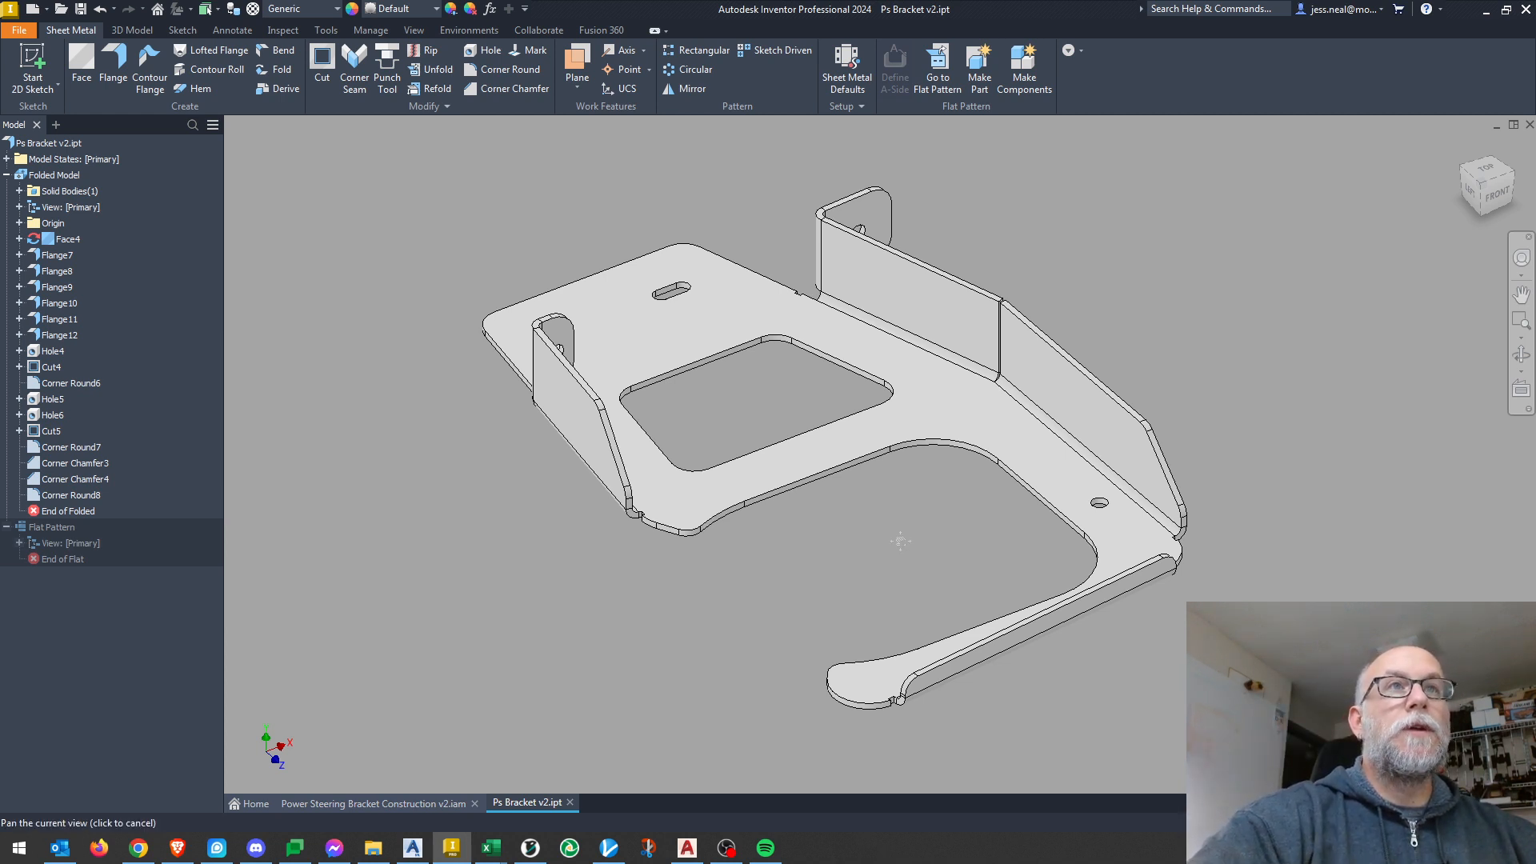
pyautogui.keyDown('shift'); pyautogui.moveTo(900, 535); pyautogui.dragTo(911, 539, button='middle'); pyautogui.keyUp('shift')
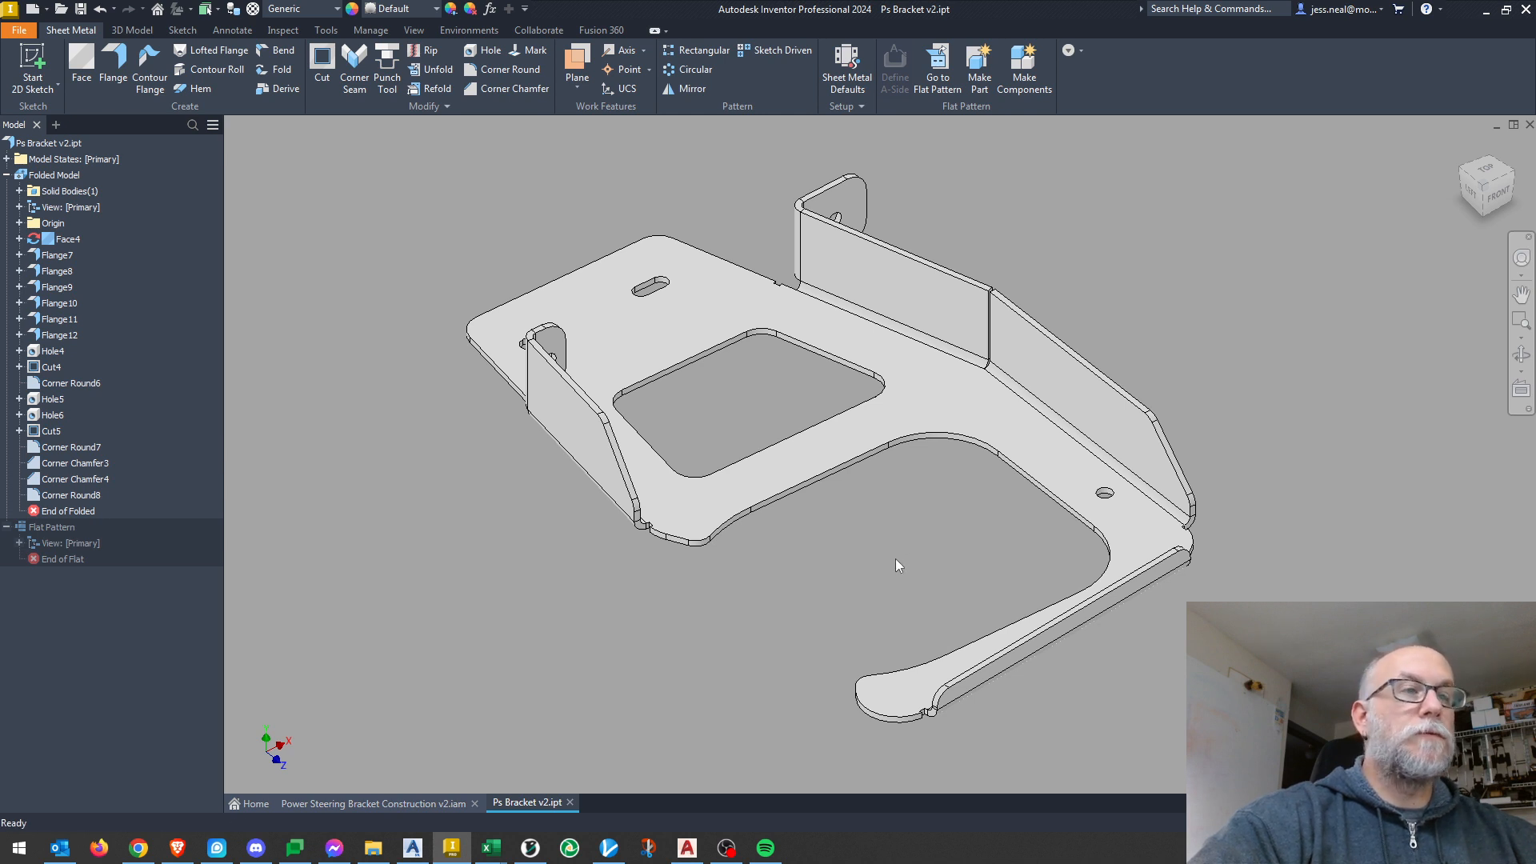
pyautogui.moveTo(895, 549)
pyautogui.mouseDown(button='middle')
pyautogui.moveTo(875, 564)
pyautogui.moveTo(901, 551)
pyautogui.mouseUp(button='middle')
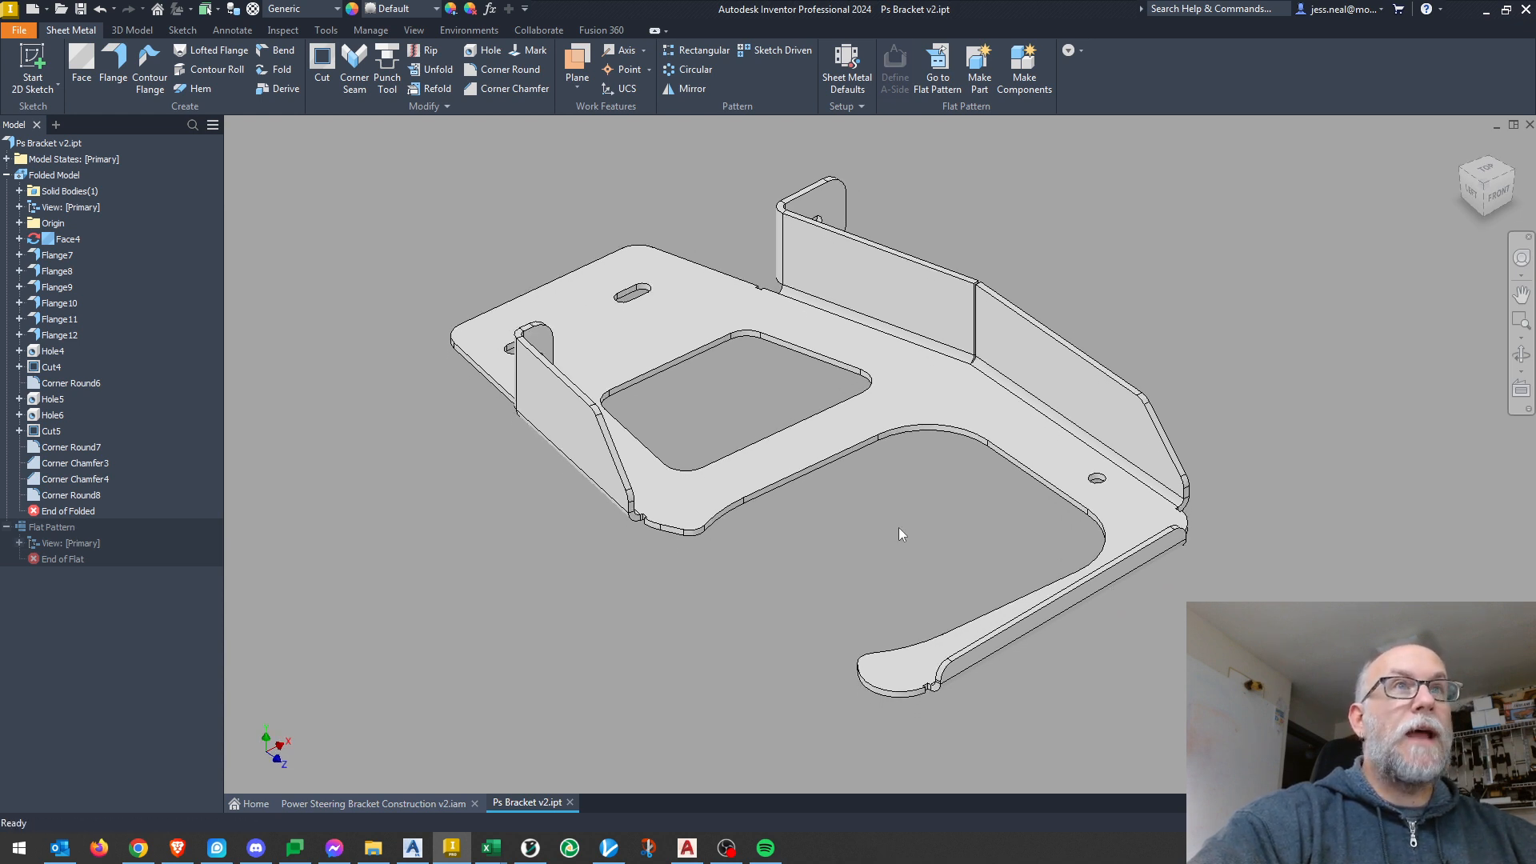
pyautogui.moveTo(895, 525)
pyautogui.keyDown('shift'); pyautogui.mouseDown(button='middle')
pyautogui.moveTo(918, 532)
pyautogui.moveTo(906, 538)
pyautogui.mouseUp(button='middle'); pyautogui.keyUp('shift')
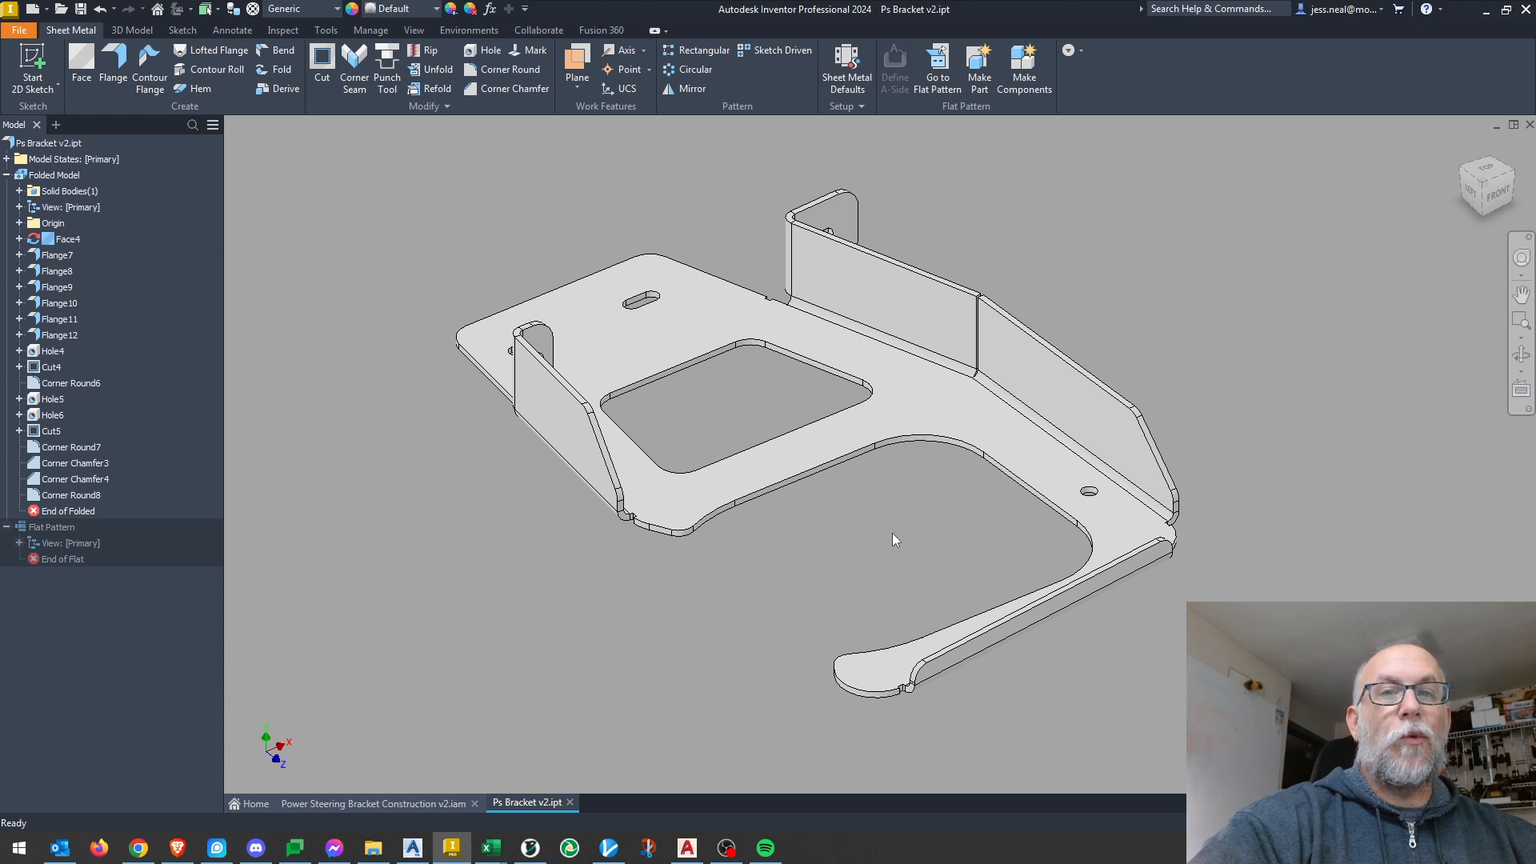
pyautogui.keyDown('shift'); pyautogui.moveTo(881, 541); pyautogui.dragTo(878, 550, button='middle'); pyautogui.keyUp('shift')
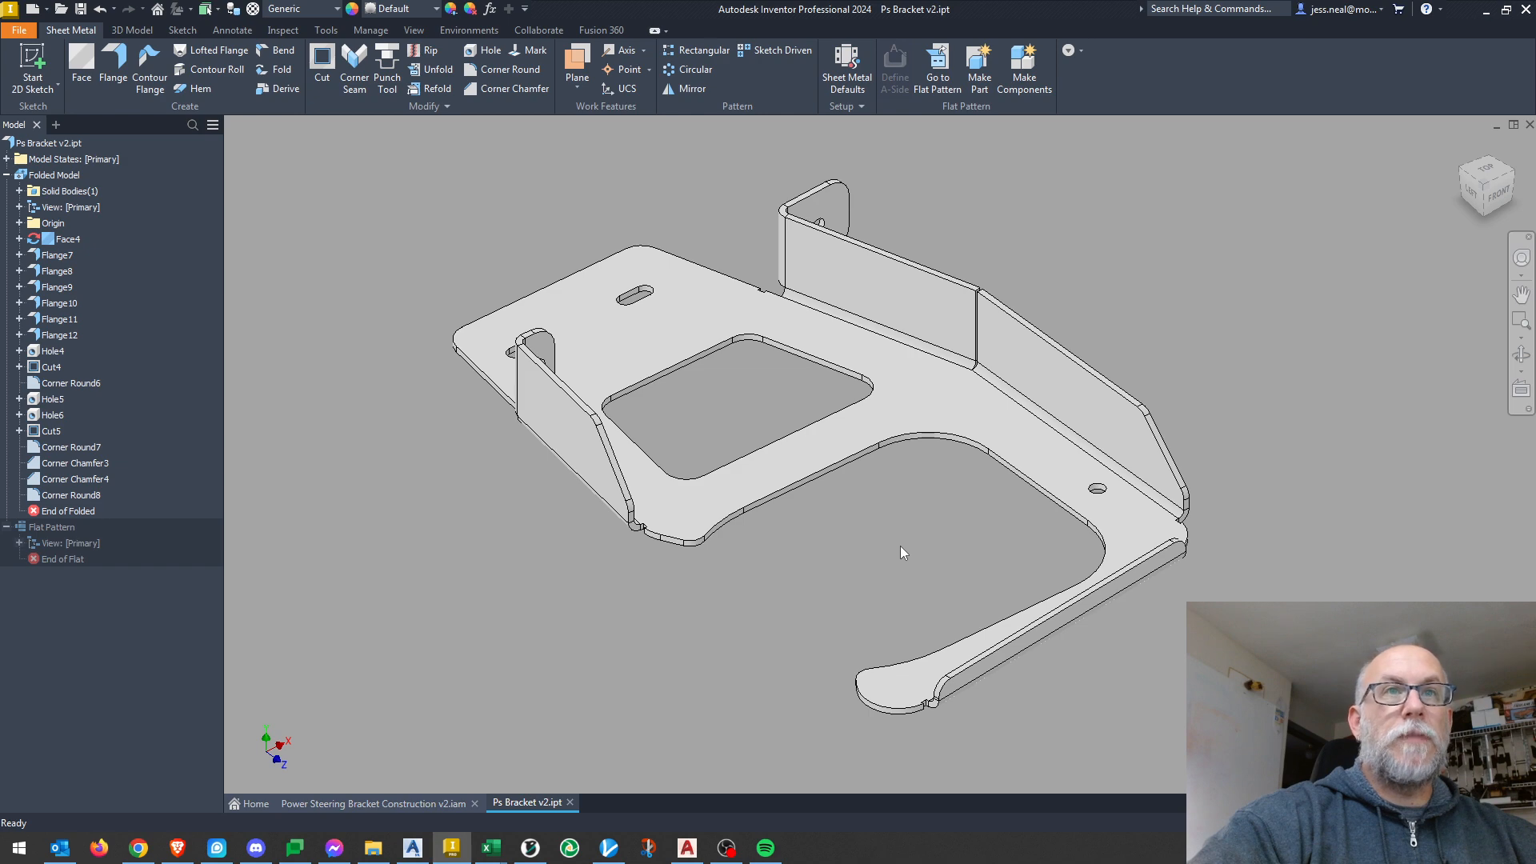